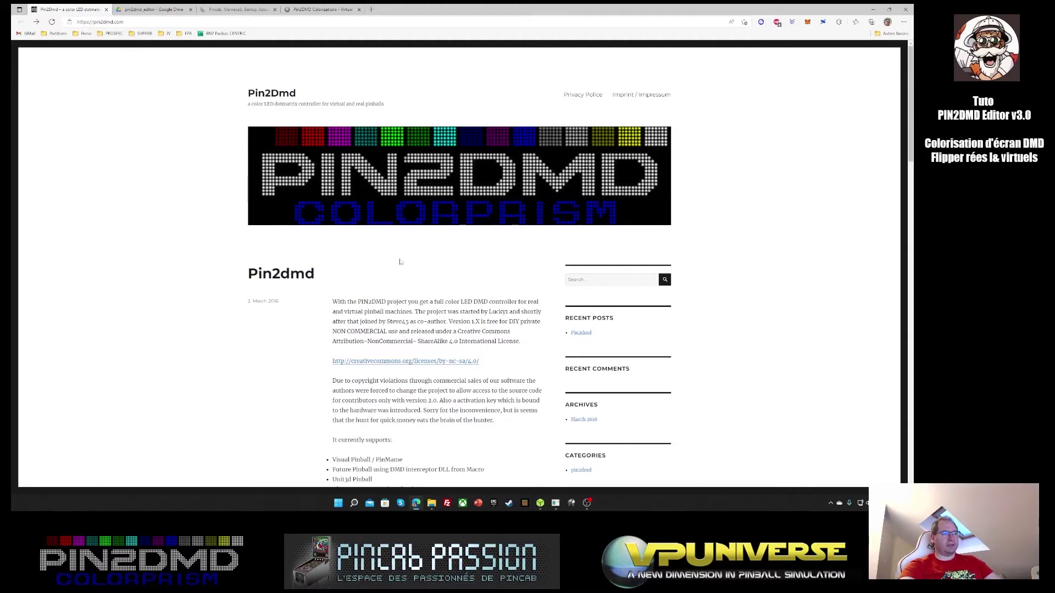
# Look through the Pin2dmd home page from the project introduction to the hardware, firmware and onscreen menu sections.
pyautogui.scroll(-5, 292, 270)
pyautogui.scroll(-6, 293, 270)
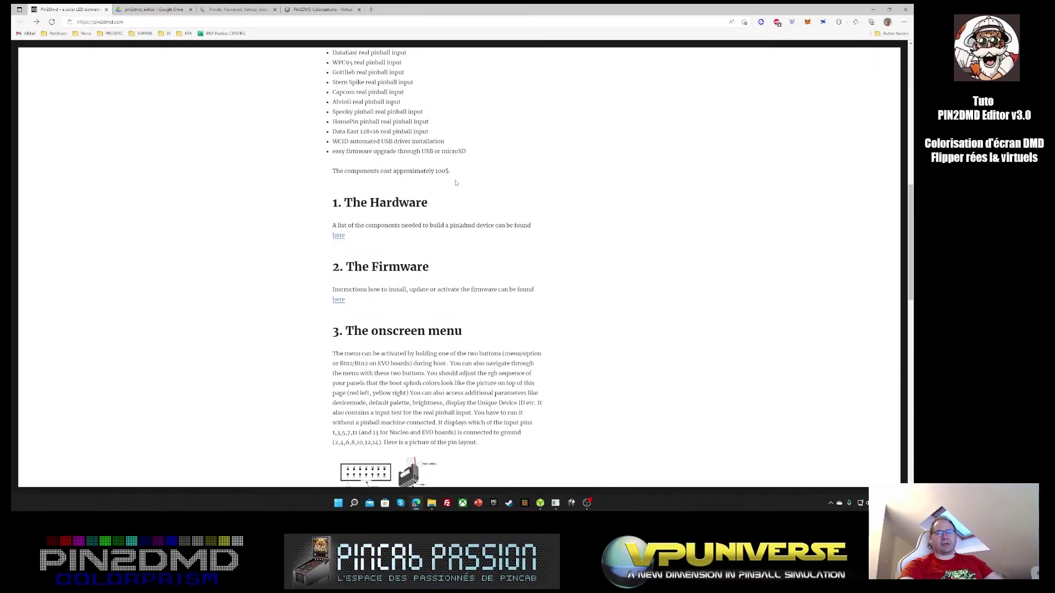
pyautogui.scroll(-1, 467, 196)
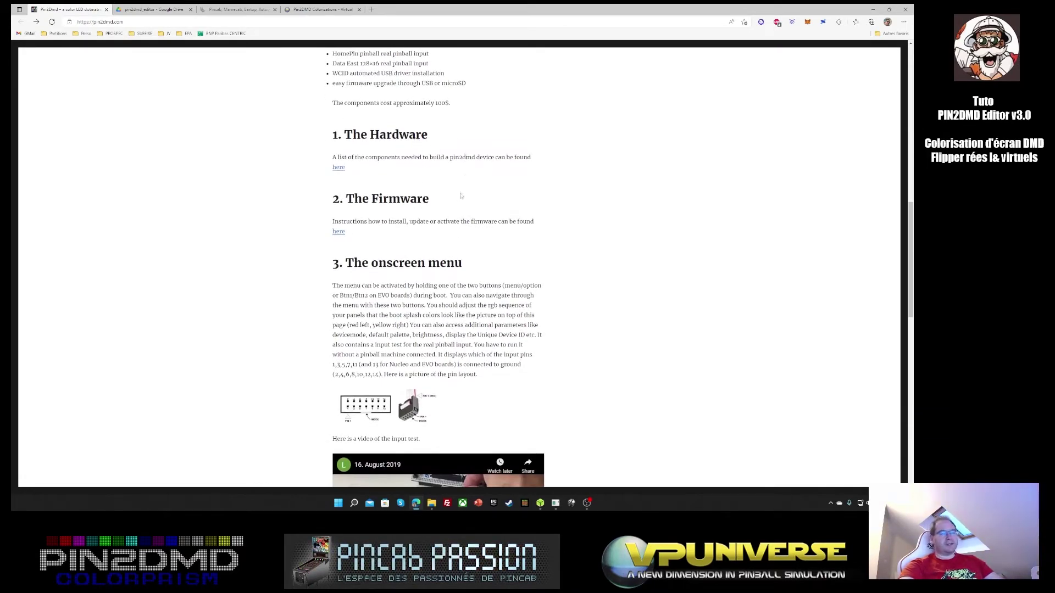
pyautogui.scroll(10, 466, 156)
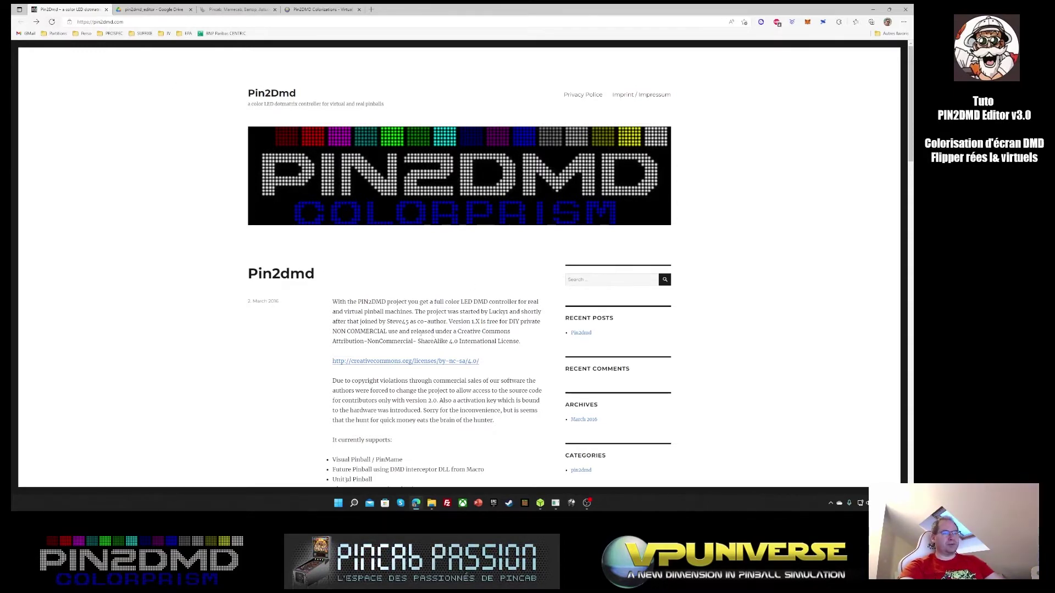
# Find the section "Colorization using pin2dmd editor" on the Pin2dmd page and review its editor link and tutorial chapters.
pyautogui.scroll(-5, 317, 273)
pyautogui.scroll(-15, 314, 334)
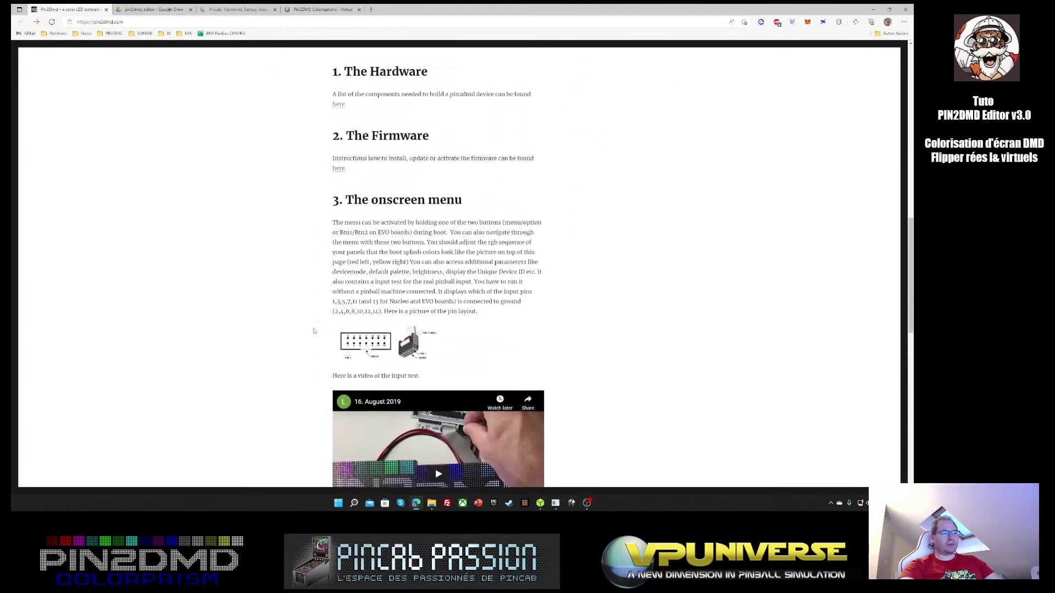
pyautogui.scroll(-2, 314, 332)
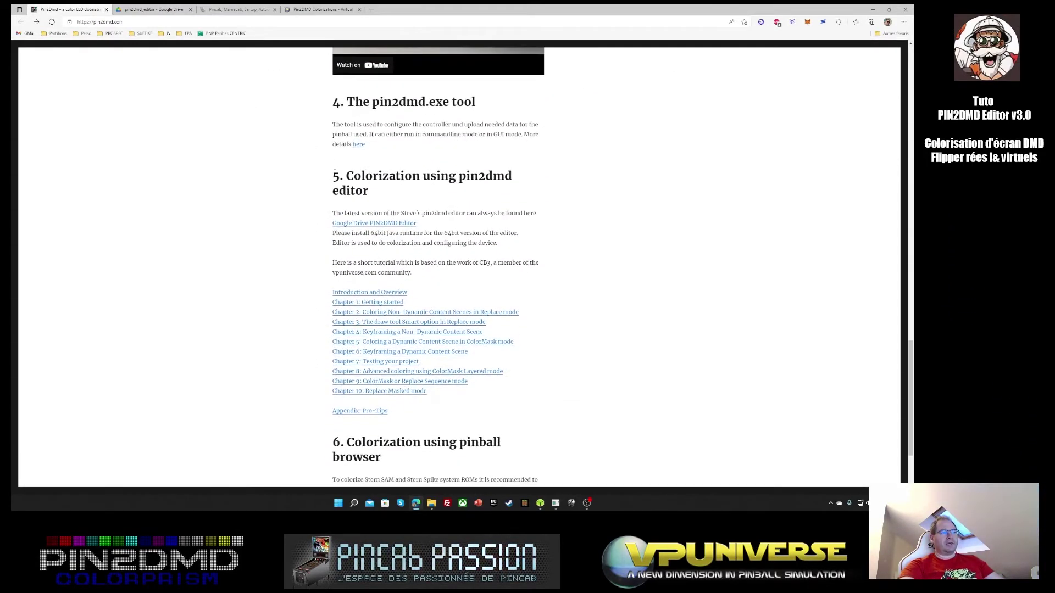
pyautogui.moveTo(324, 55); pyautogui.dragTo(366, 192)
pyautogui.click(379, 199)
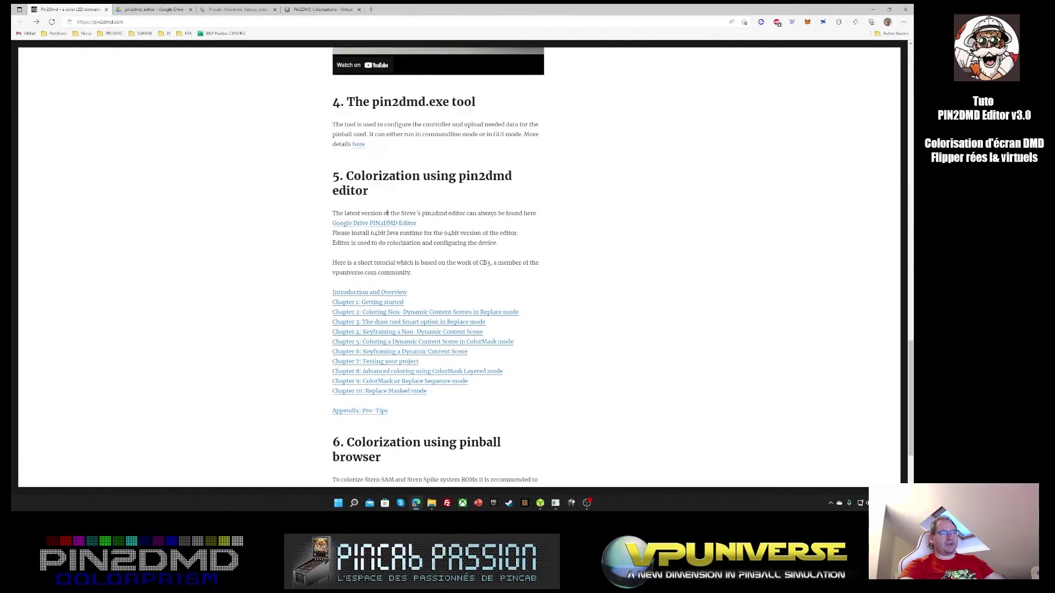
pyautogui.scroll(-2, 379, 225)
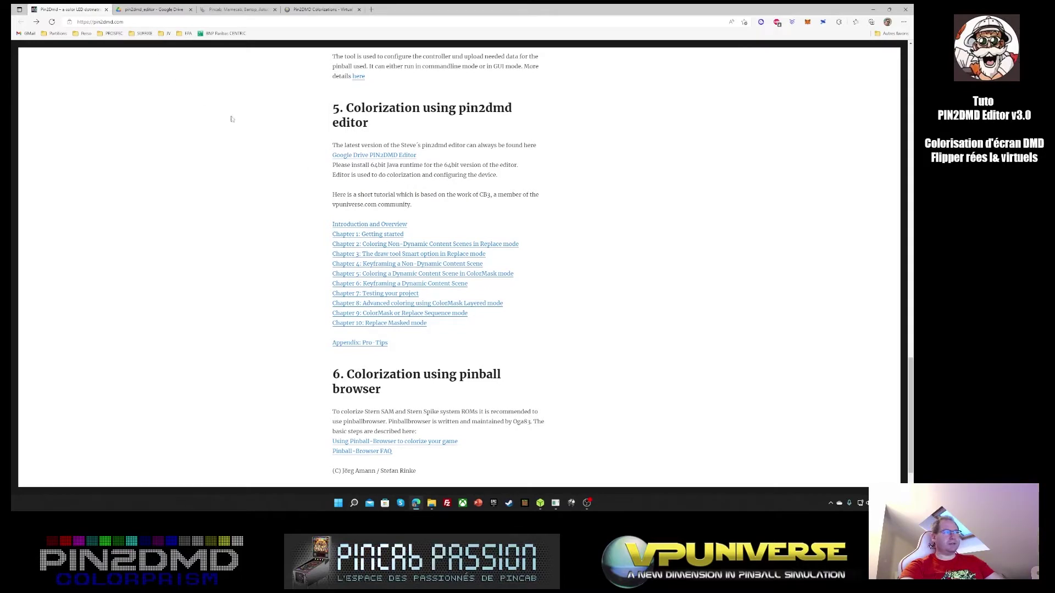
# Switch to the pin2dmd_editor folder on Google Drive, check both editor downloads and select pin2dmd-editor64.exe.
pyautogui.hotkey('ctrl', 'Tab')
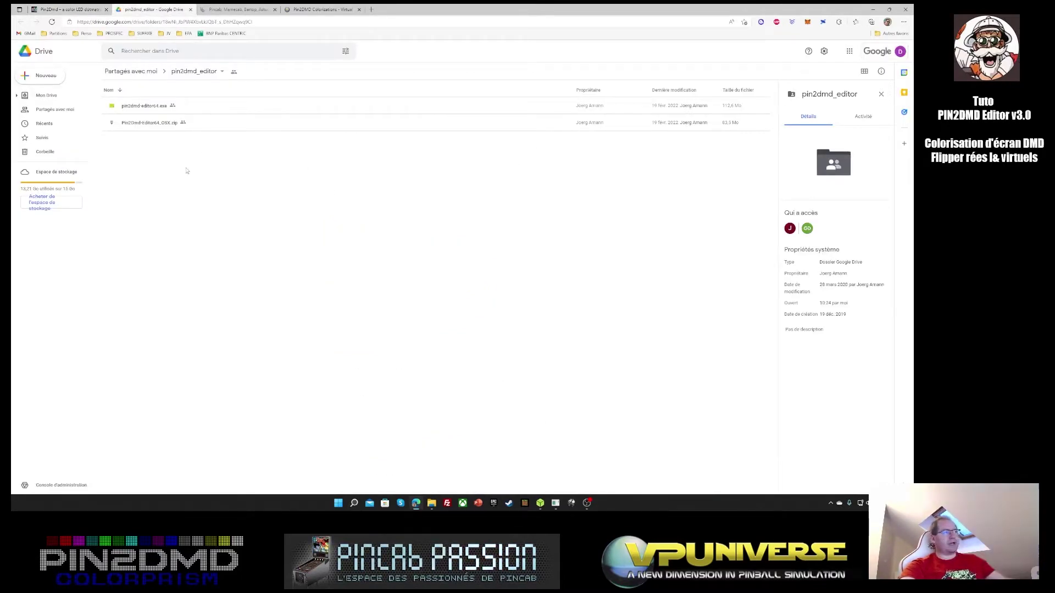
pyautogui.click(153, 109)
pyautogui.click(234, 126)
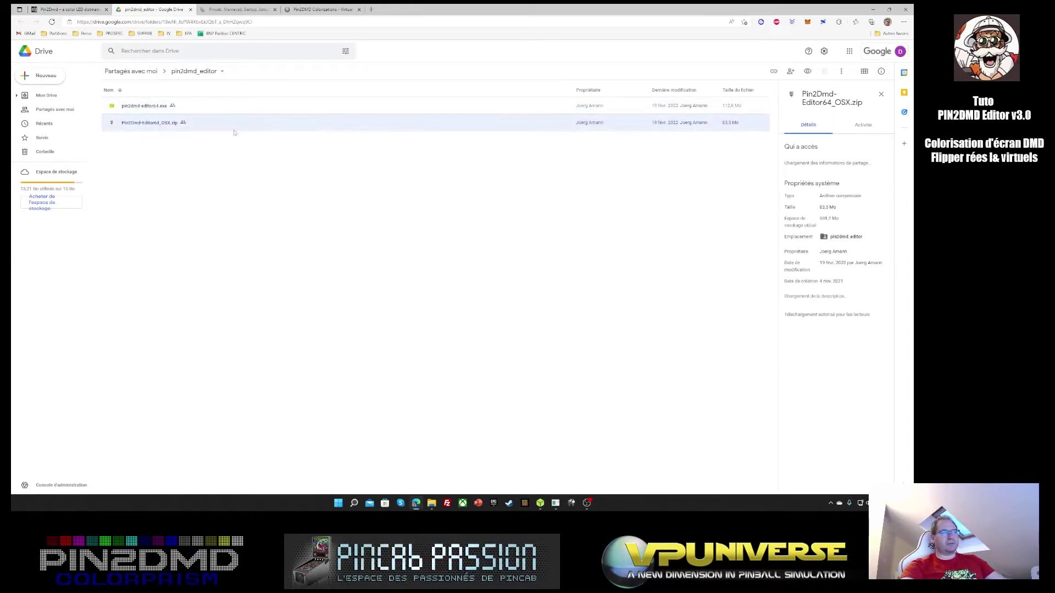
pyautogui.click(147, 108)
pyautogui.click(151, 123)
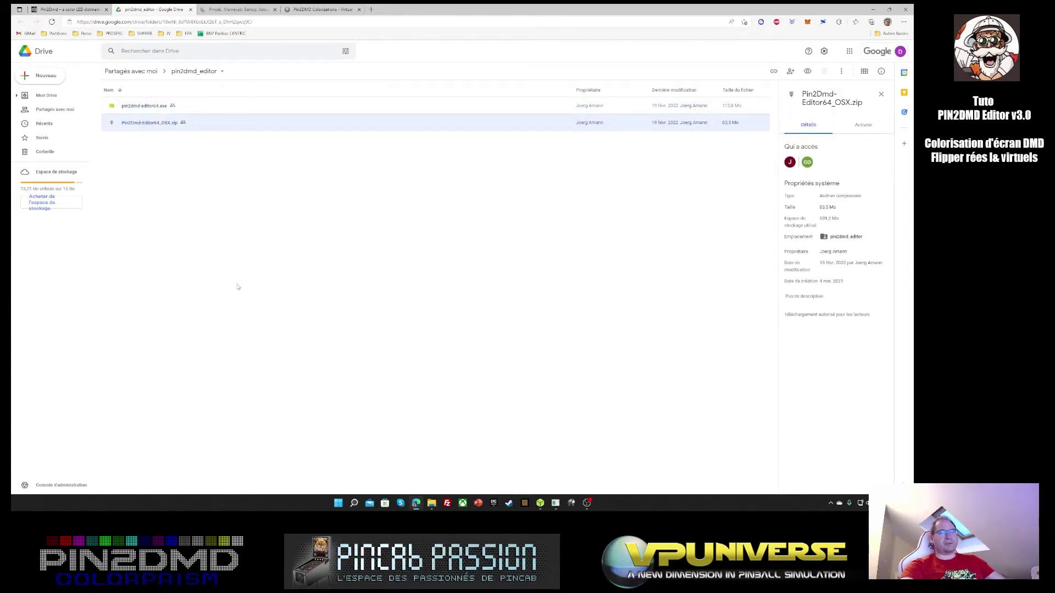
pyautogui.click(148, 106)
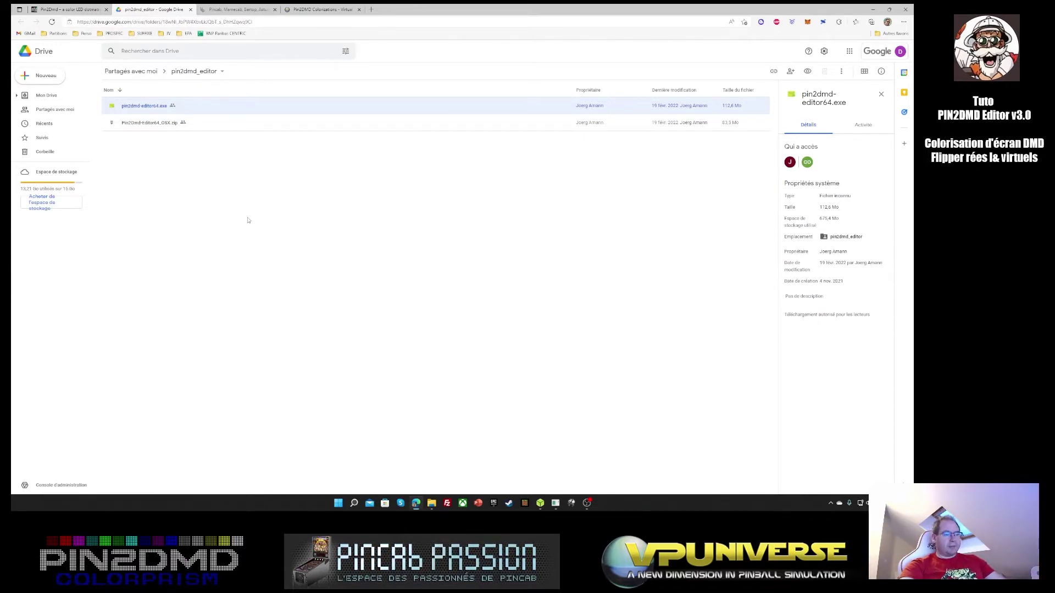
pyautogui.moveTo(418, 505)
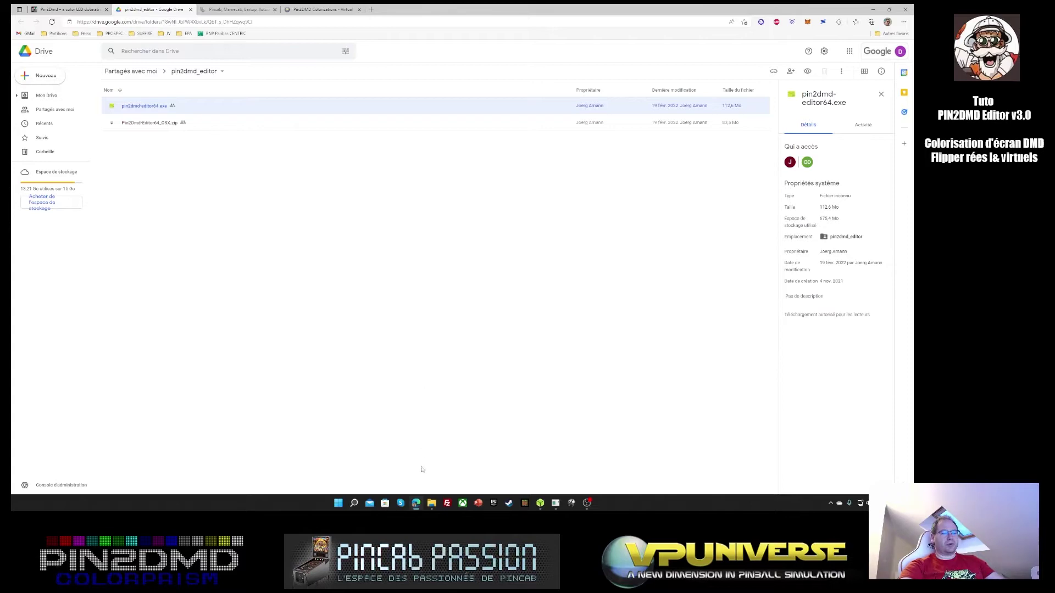
# Search the web for "java runtime" in a new browser tab and check the recommended version on java.com's Windows download page.
pyautogui.click(371, 9)
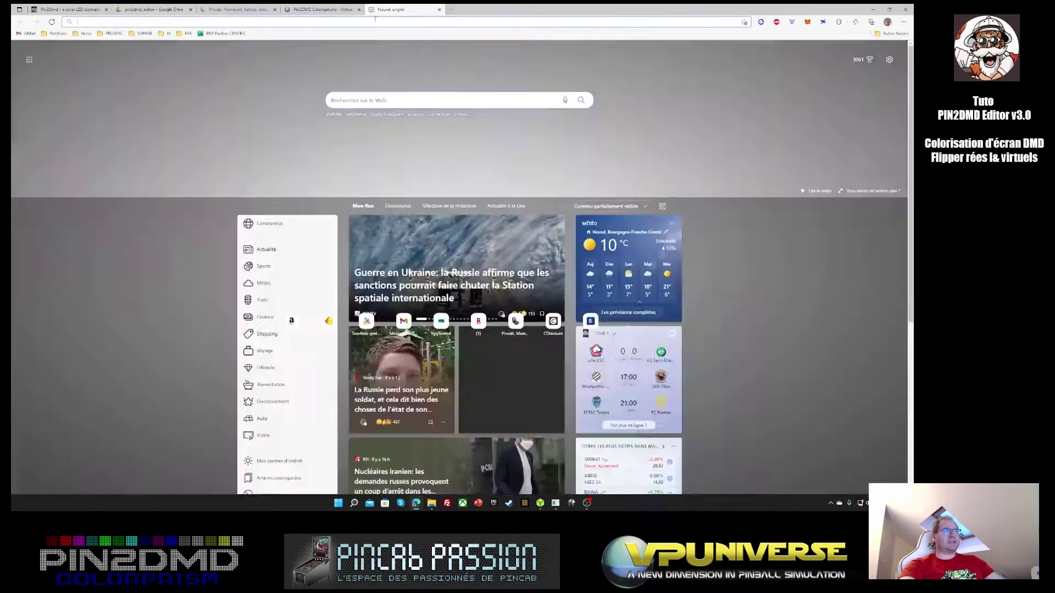
pyautogui.write('java')
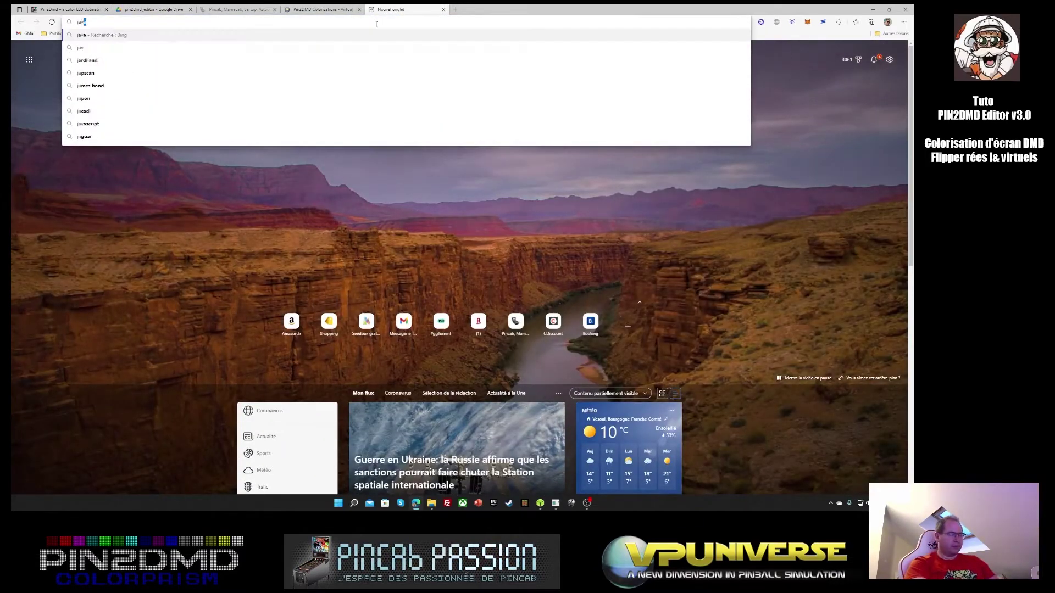
pyautogui.write(' runtime')
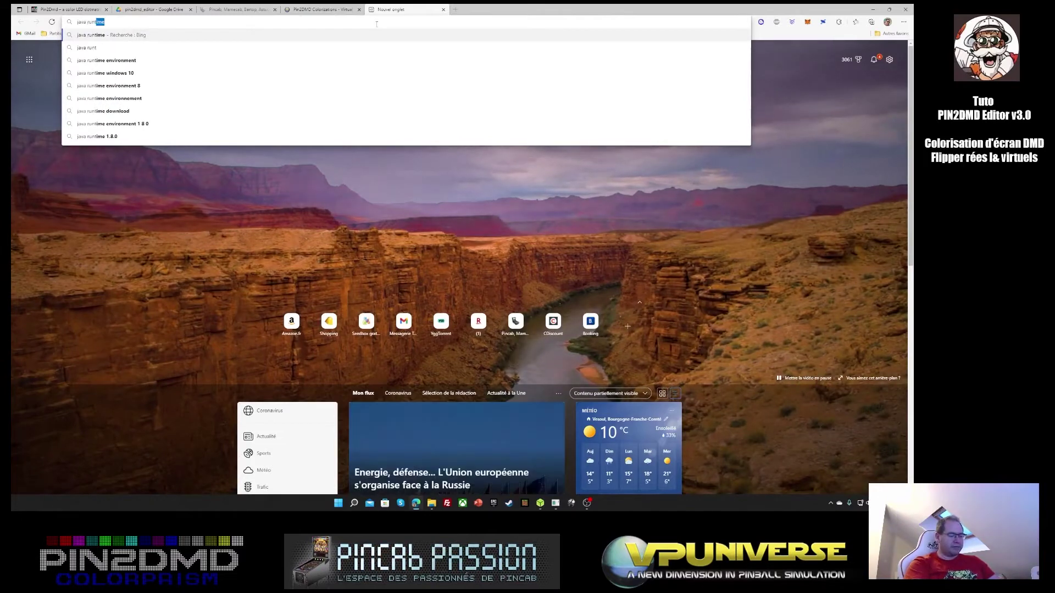
pyautogui.press('Return')
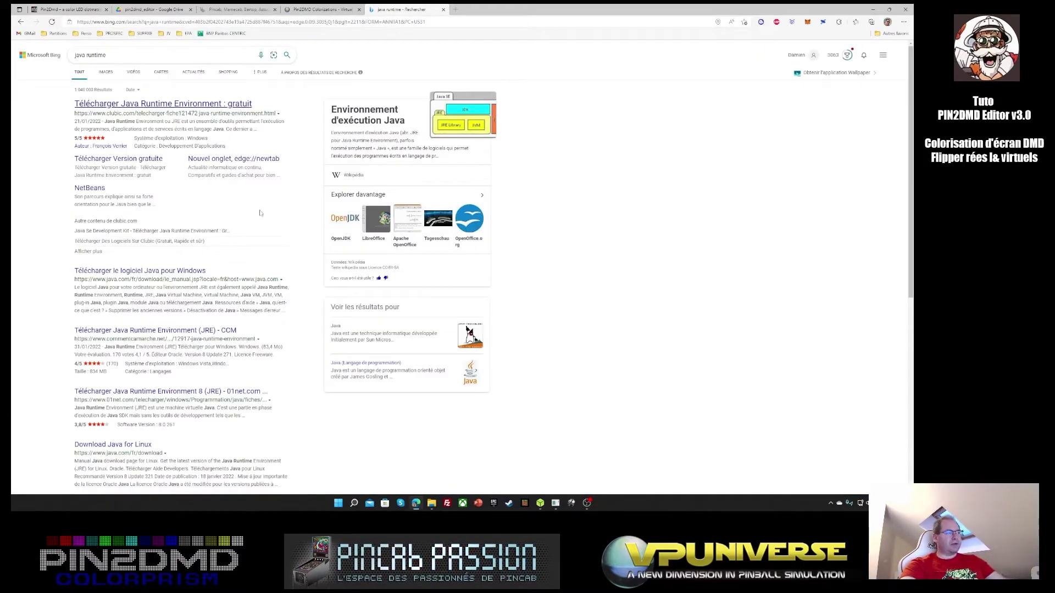
pyautogui.click(162, 271)
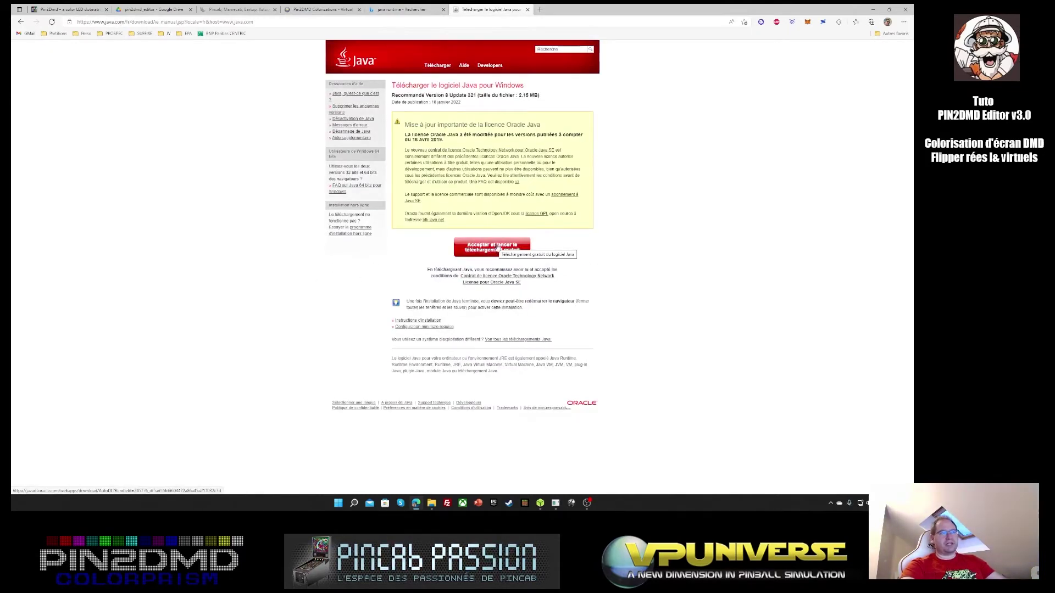
pyautogui.moveTo(393, 95); pyautogui.dragTo(578, 100)
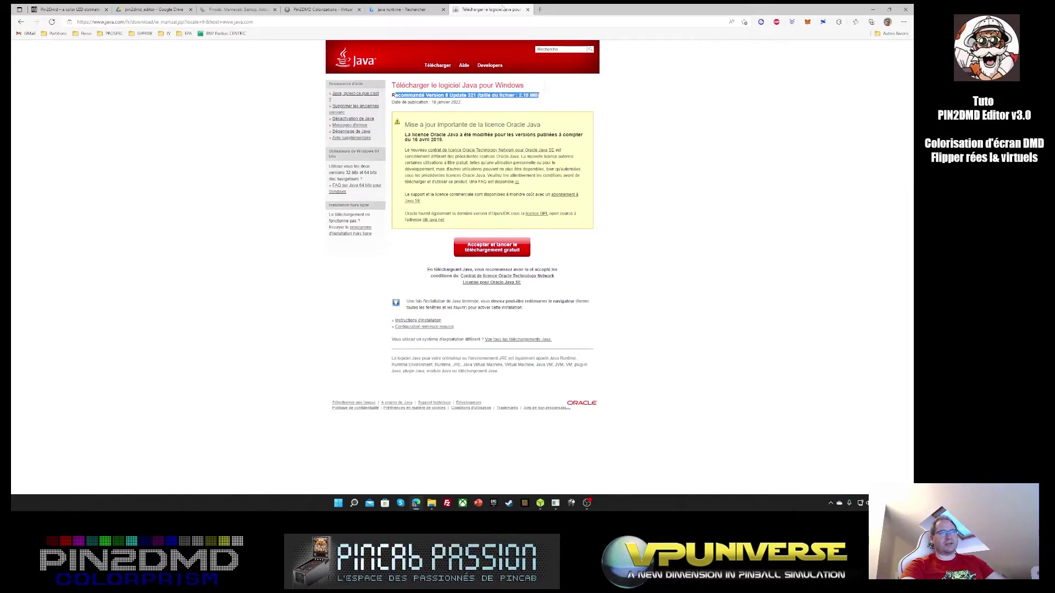
# Close the Java download and search results pages and return to the pin2dmd_editor folder on Google Drive.
pyautogui.click(527, 10)
pyautogui.click(443, 9)
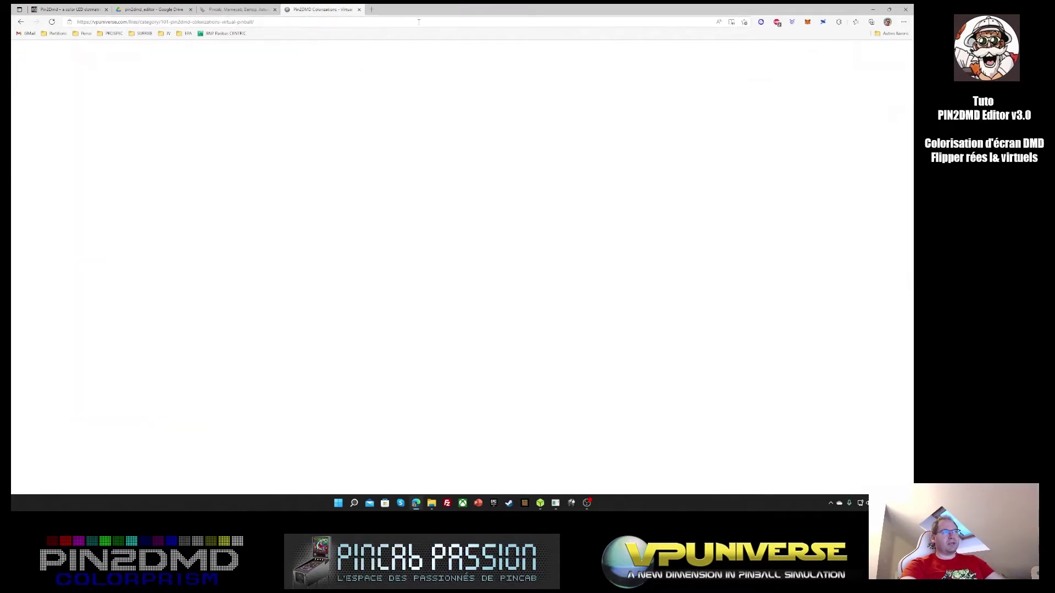
pyautogui.click(153, 9)
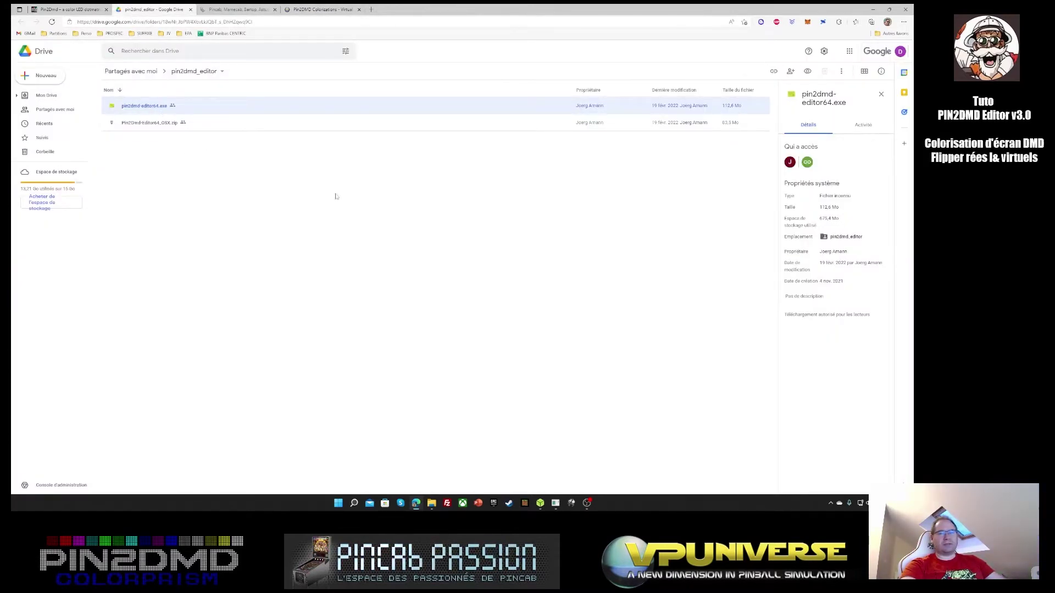
# Reduce the browser to a smaller window and select pin2dmd-editor64.exe in the local Colorisation folder.
pyautogui.press('super+Down')
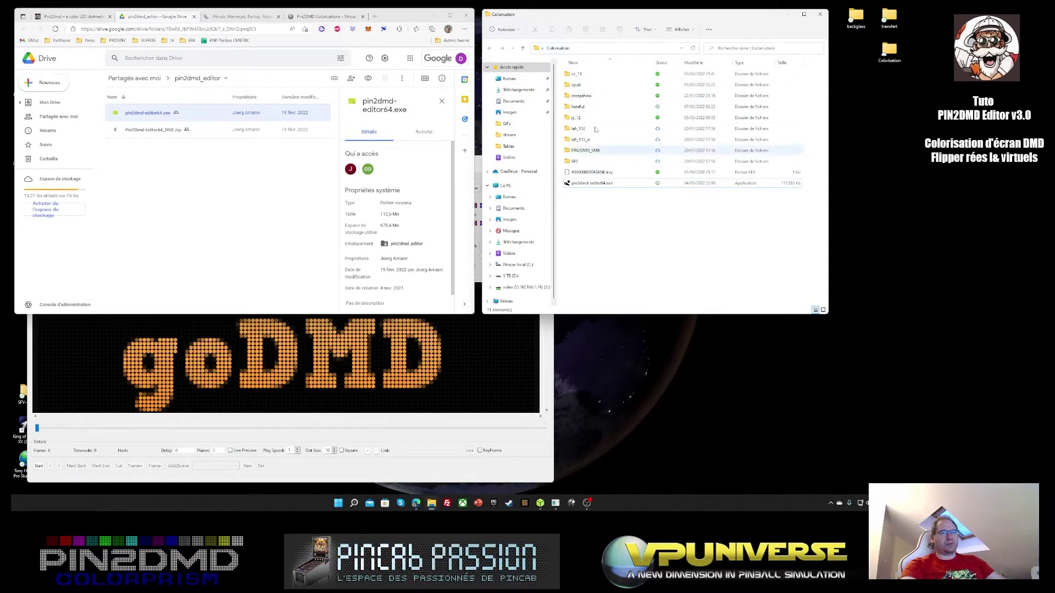
pyautogui.click(596, 185)
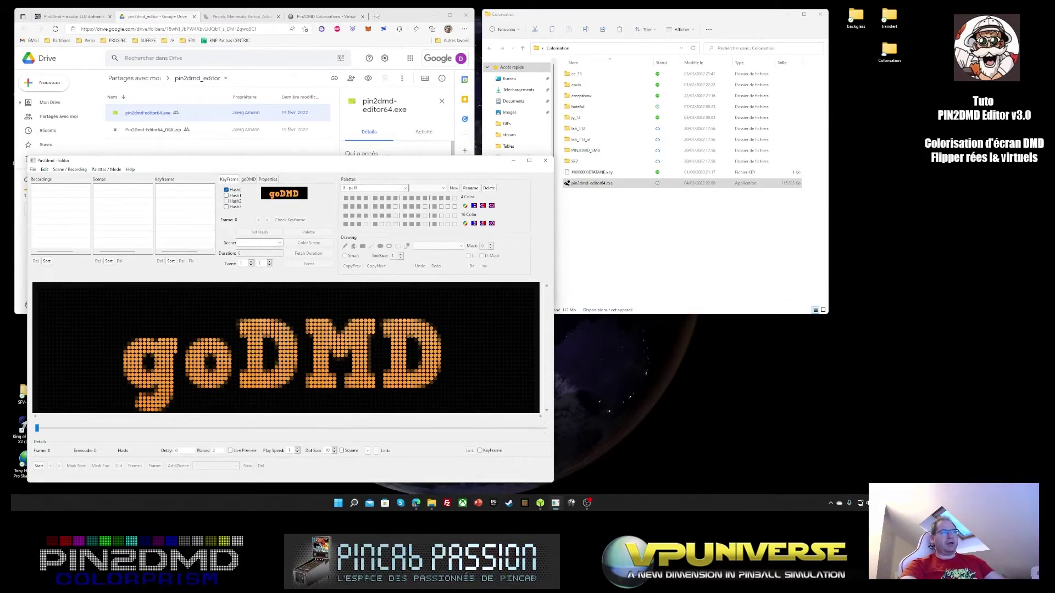
pyautogui.click(397, 16)
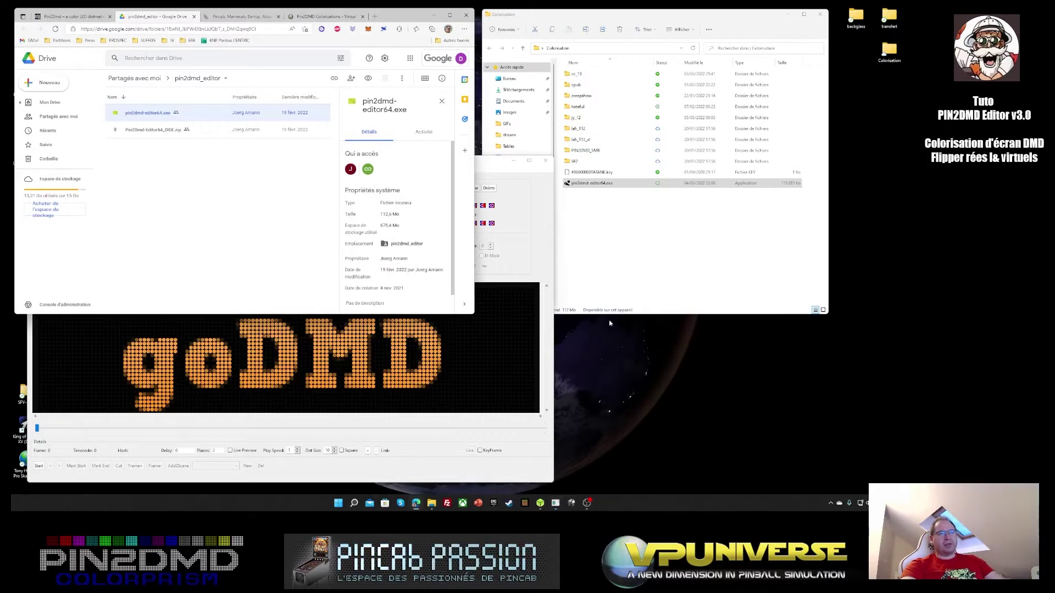
# Select several of the game project subfolders one after another in the Colorisation folder, including jy_12.
pyautogui.click(590, 248)
pyautogui.click(574, 161)
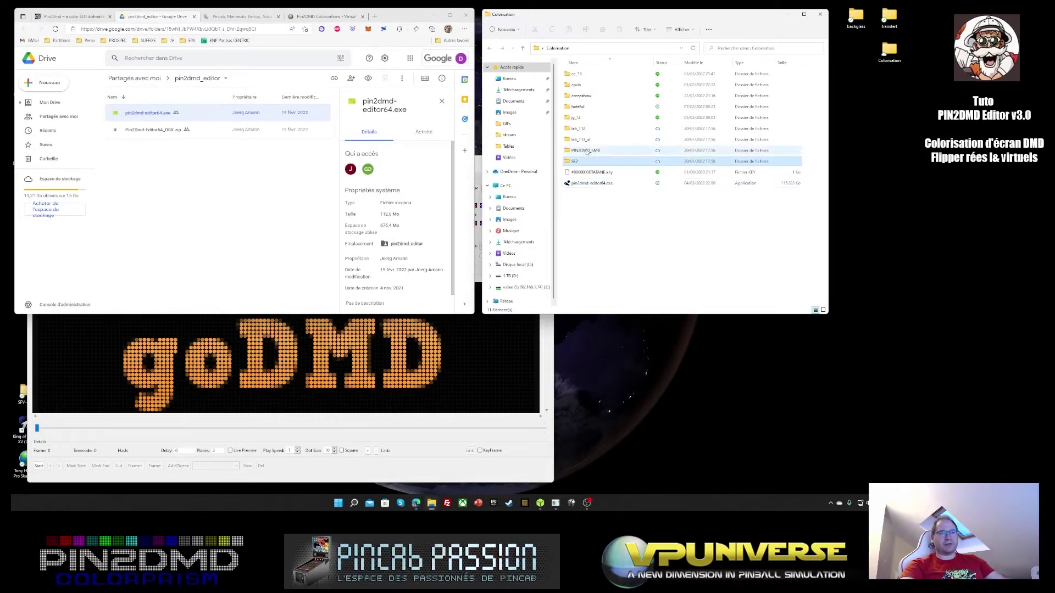
pyautogui.click(584, 119)
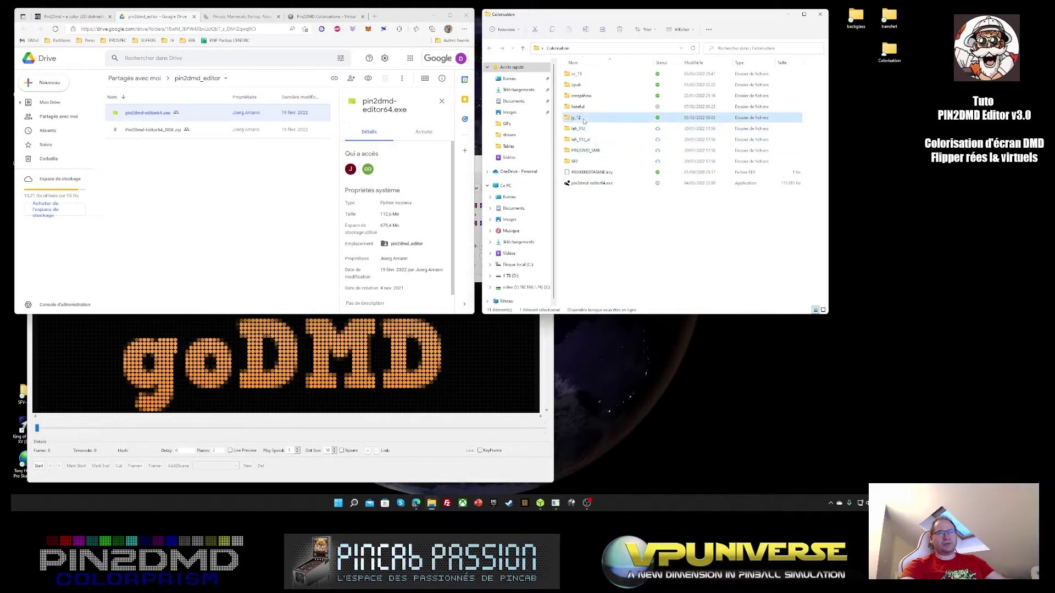
pyautogui.click(578, 108)
pyautogui.click(578, 97)
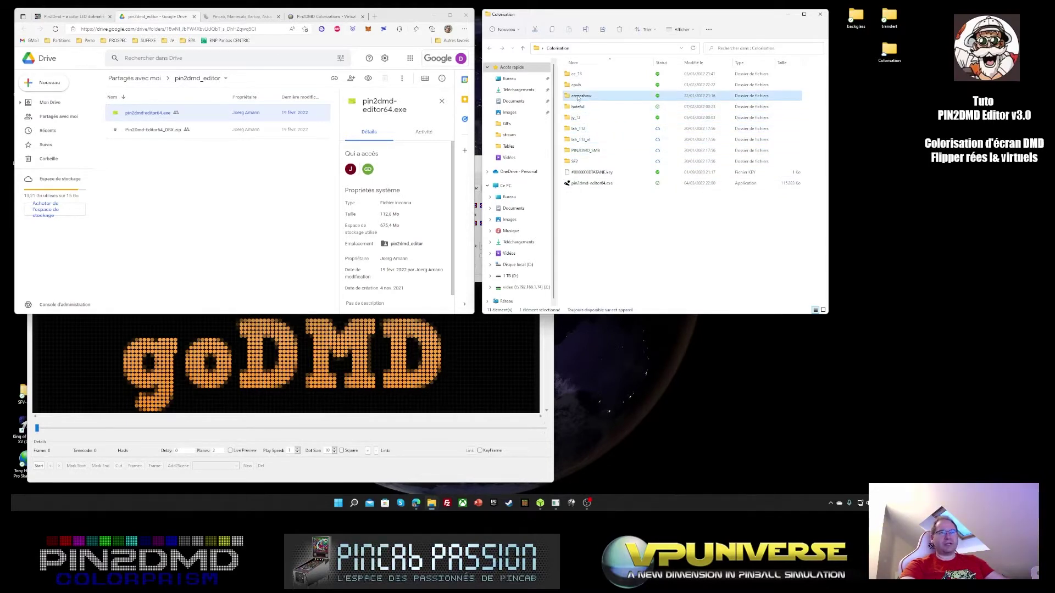
# Open the jy_12 project folder and select the first three numbered dump .txt.gz files together.
pyautogui.doubleClick(577, 117)
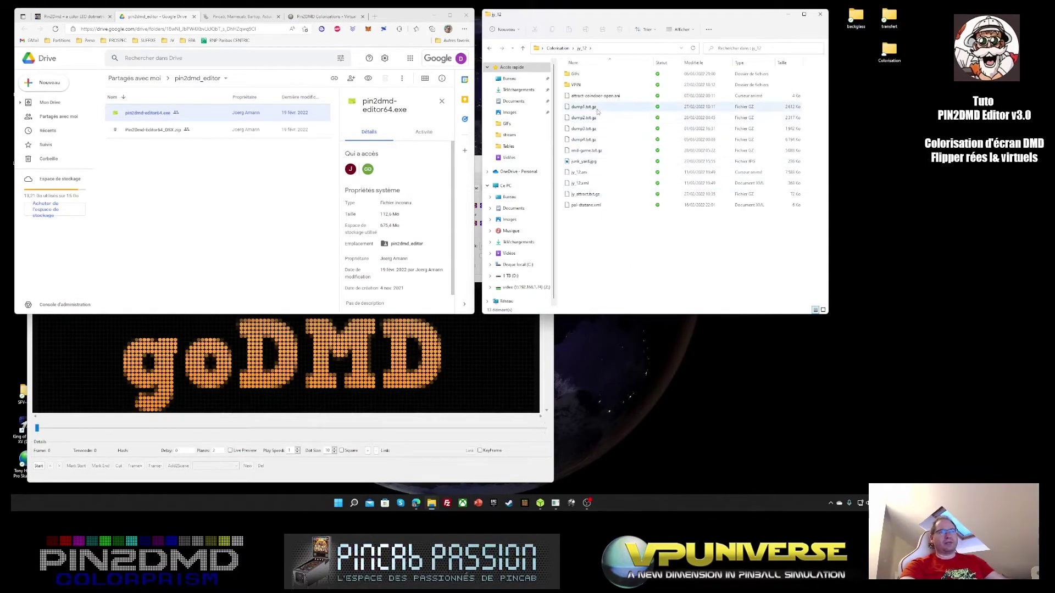
pyautogui.click(585, 107)
pyautogui.keyDown('ctrl'); pyautogui.click(593, 118); pyautogui.keyUp('ctrl')
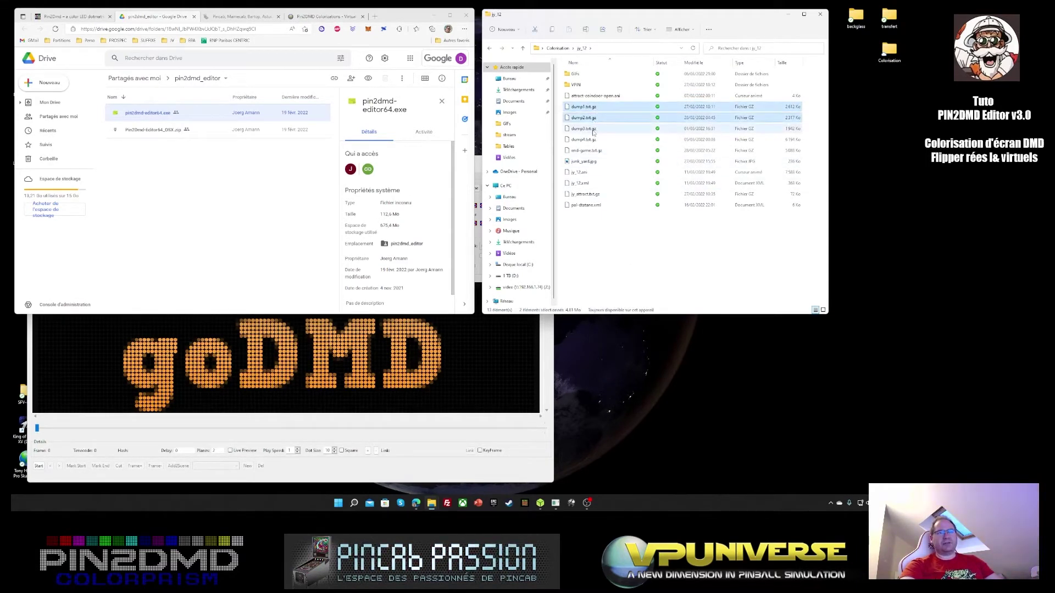
pyautogui.keyDown('ctrl'); pyautogui.click(593, 128); pyautogui.keyUp('ctrl')
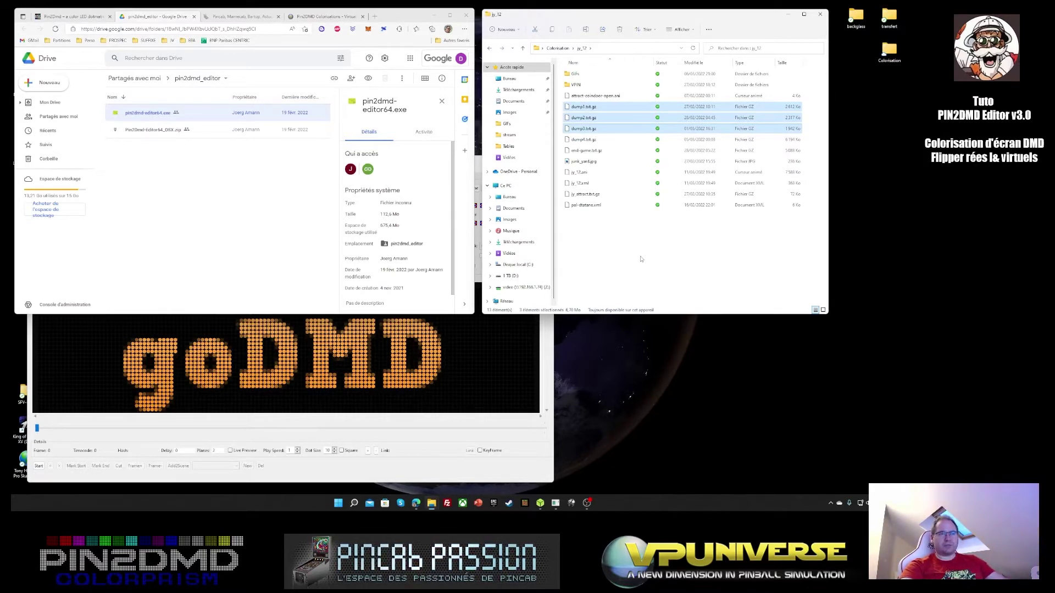
# View the junk_yard.jpg image from the jy_12 folder, close it and go back to the Colorisation folder.
pyautogui.click(584, 162)
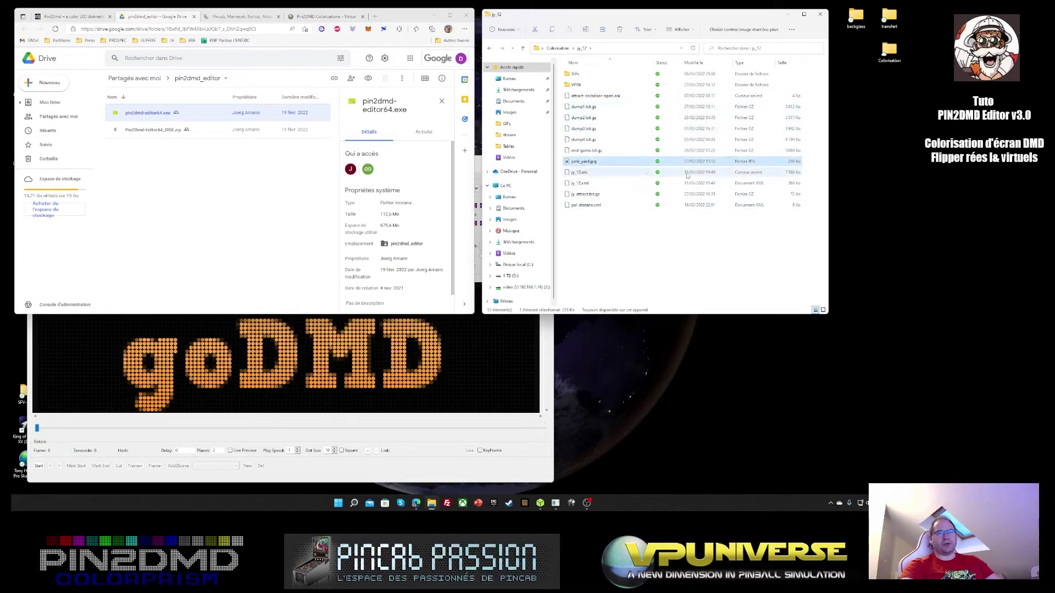
pyautogui.doubleClick(584, 162)
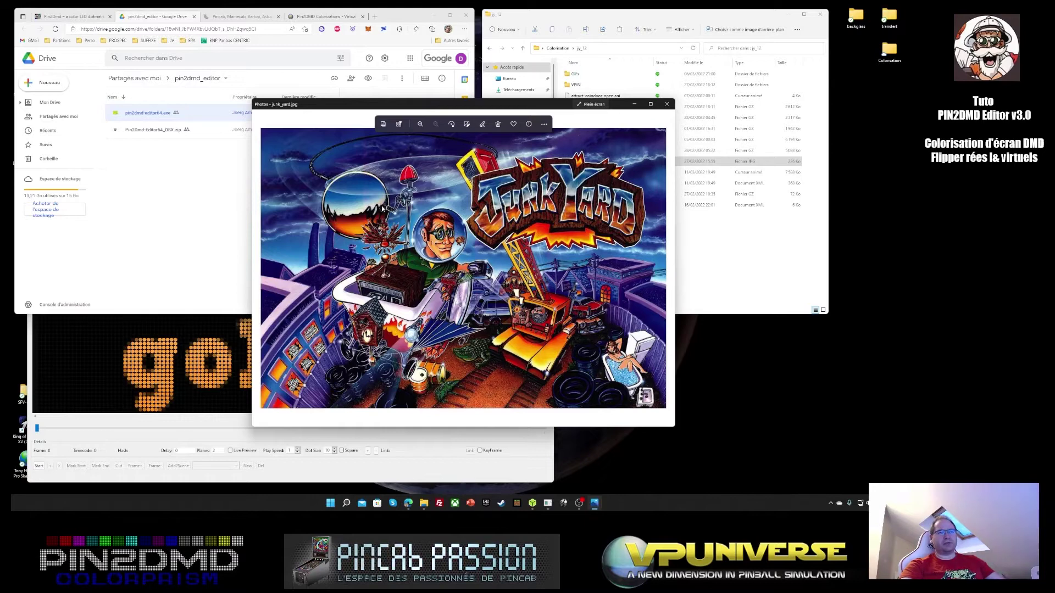
pyautogui.click(667, 103)
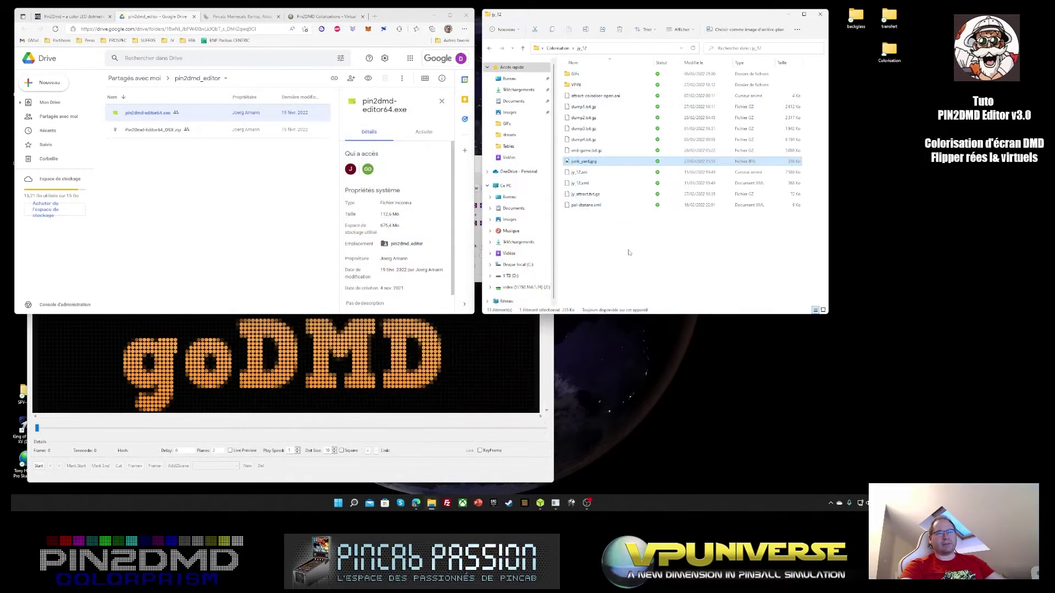
pyautogui.click(629, 252)
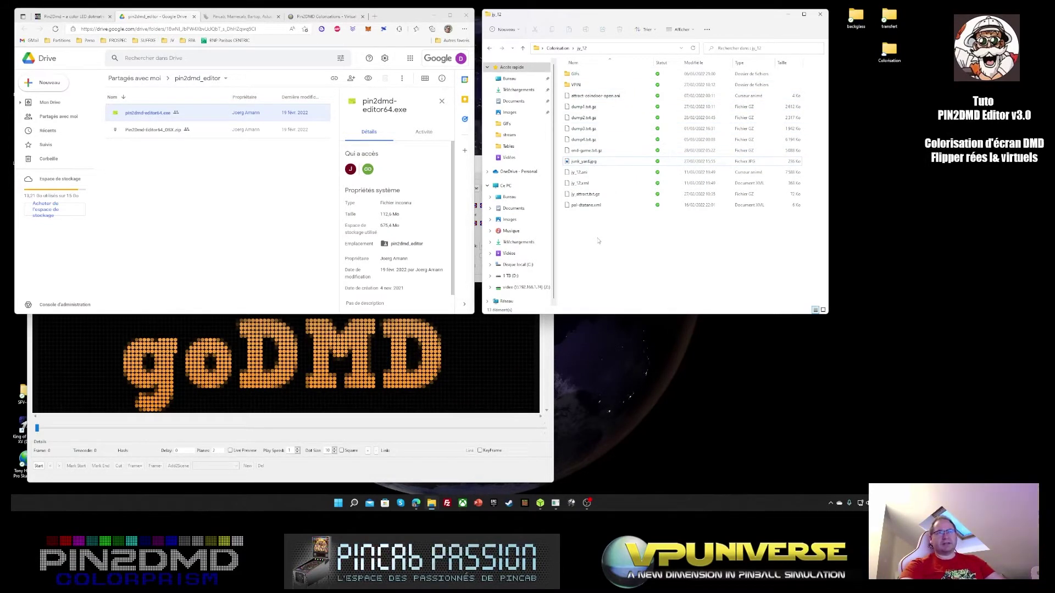
pyautogui.click(558, 47)
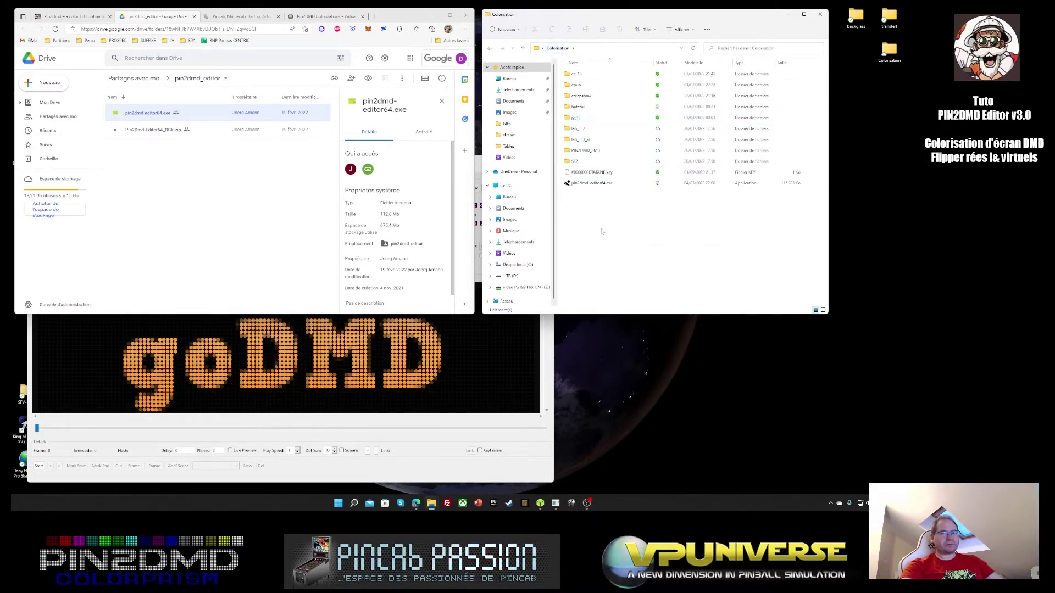
pyautogui.click(587, 503)
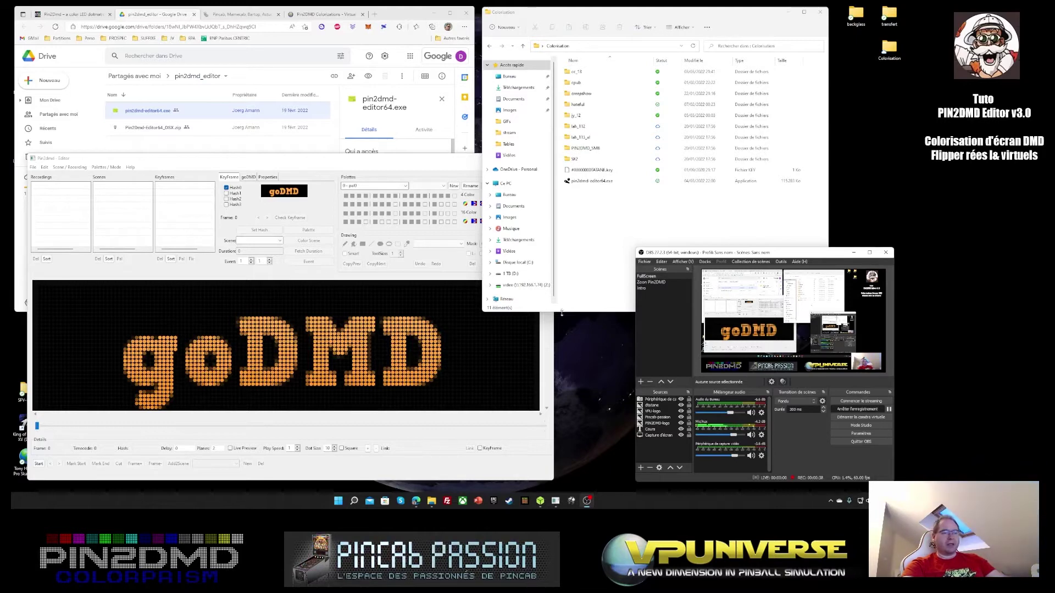
# Switch to Visual Pinball and load the Junk Yard (1996) table from the Tables folder.
pyautogui.click(570, 501)
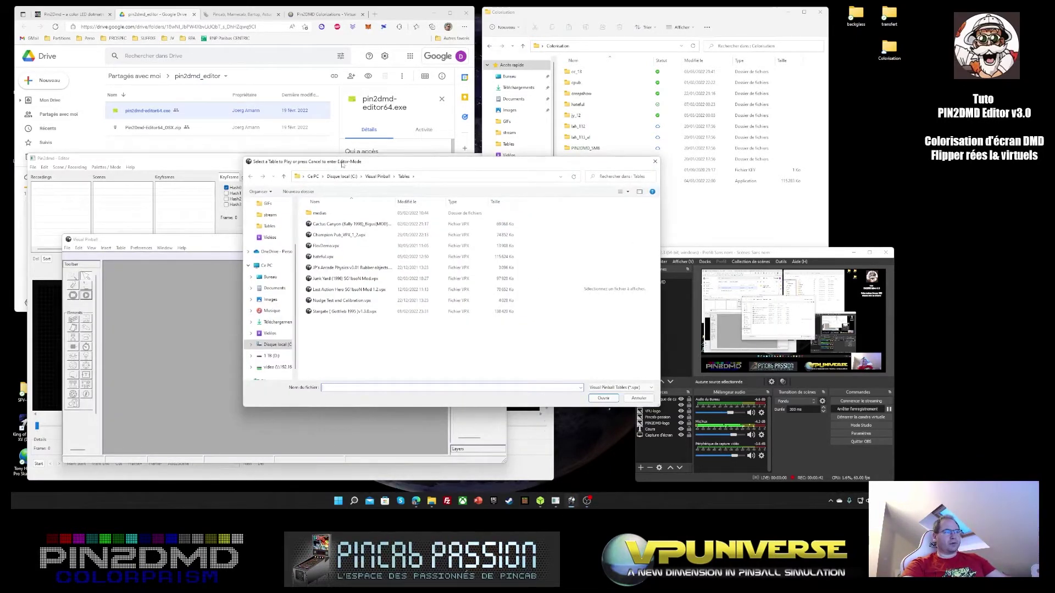
pyautogui.moveTo(342, 165); pyautogui.dragTo(322, 135)
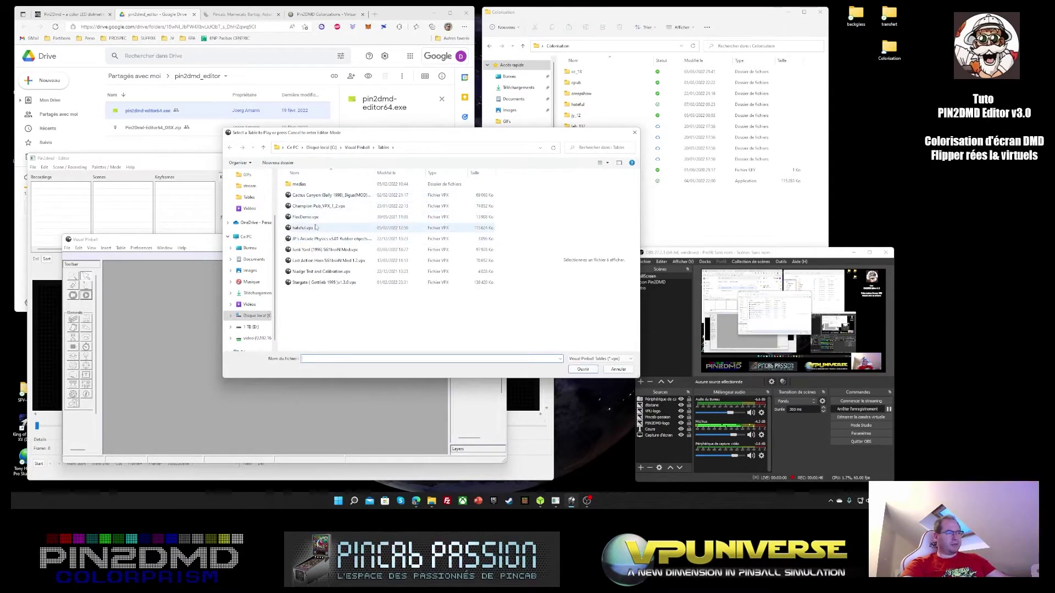
pyautogui.click(318, 250)
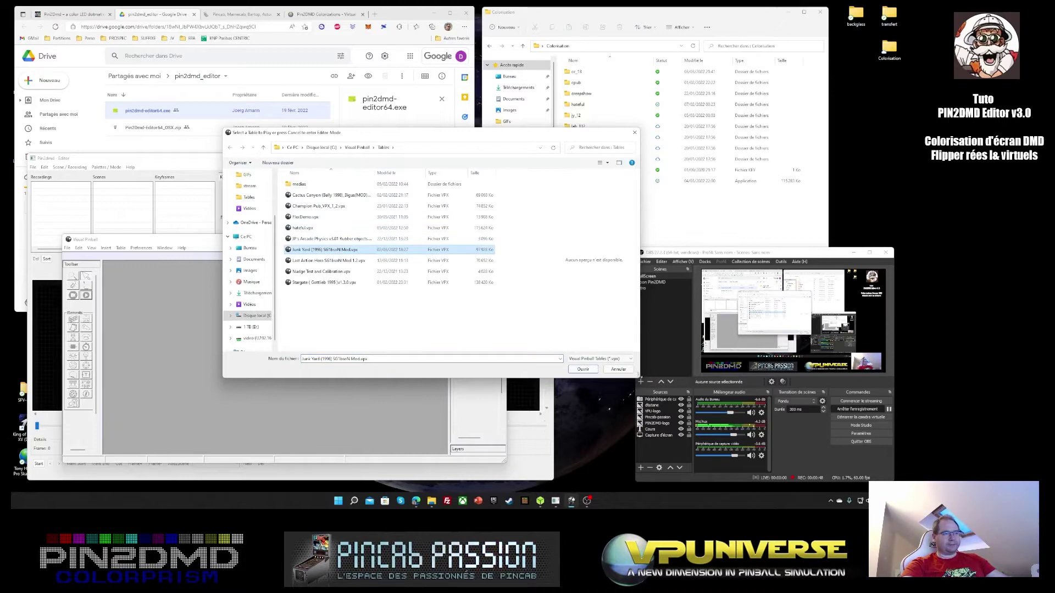
pyautogui.click(583, 370)
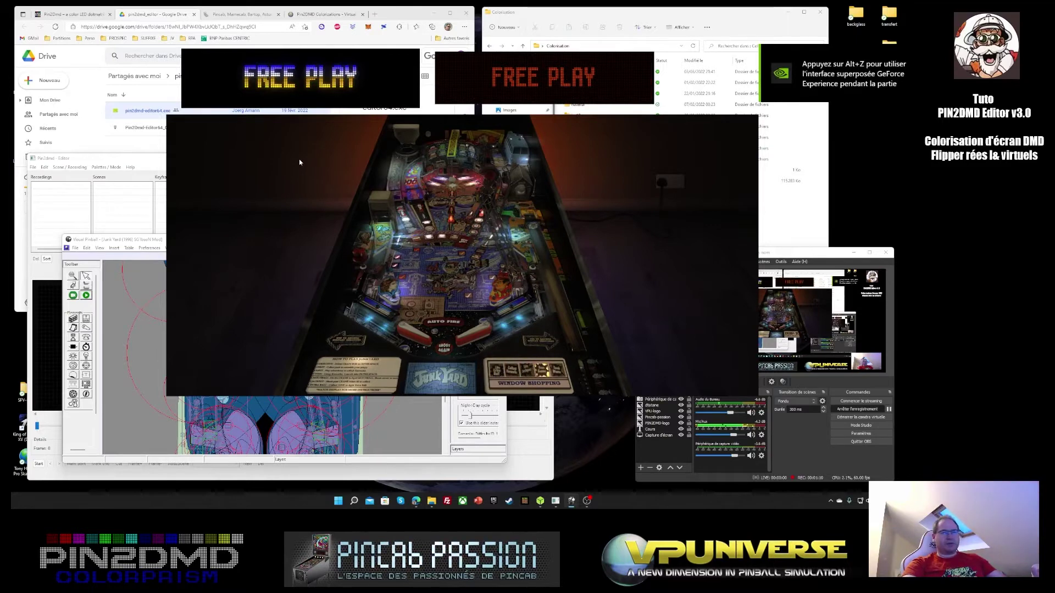
# Bring up the jy_12 game options over the running Junk Yard table, accept them and quit the game.
pyautogui.press('F1')
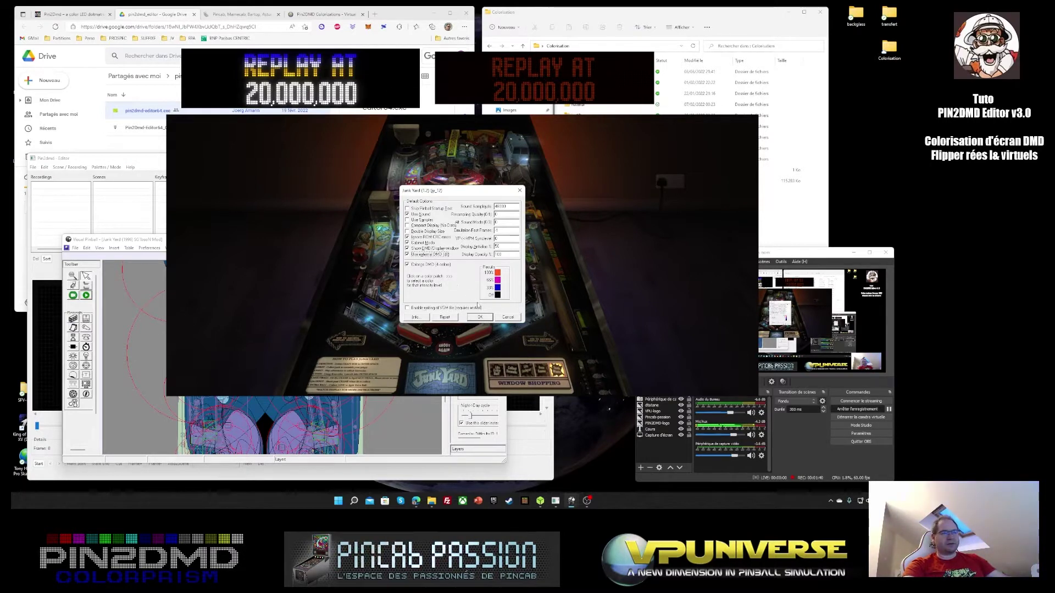
pyautogui.click(480, 317)
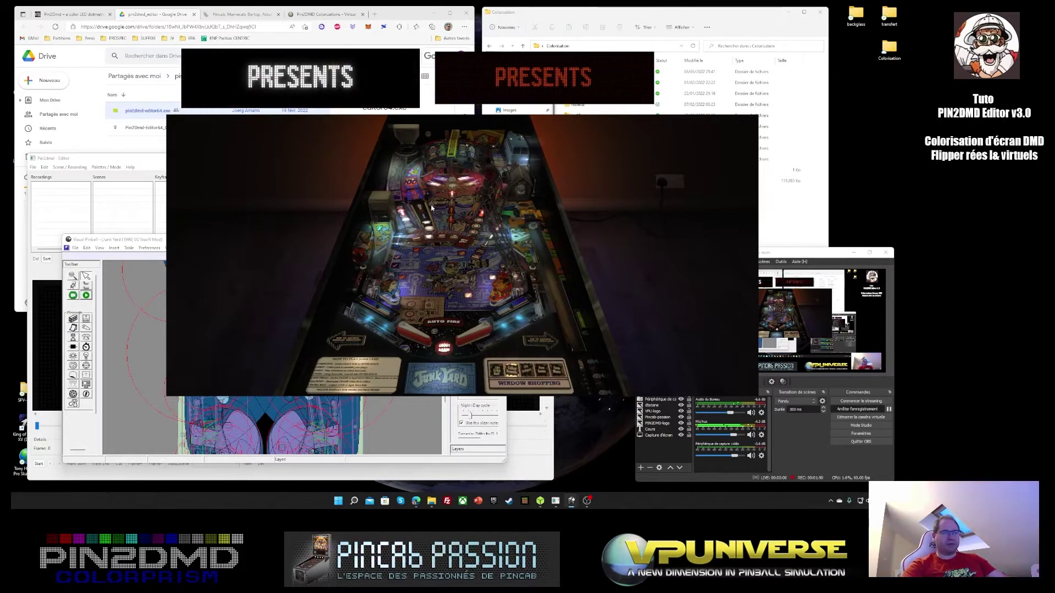
pyautogui.press('Escape')
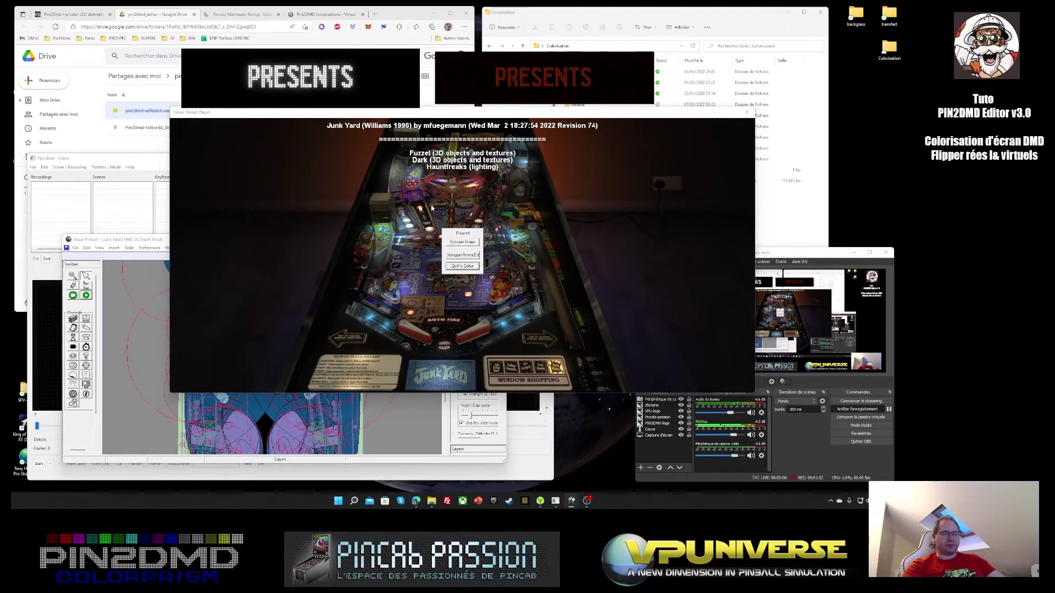
pyautogui.press('Return')
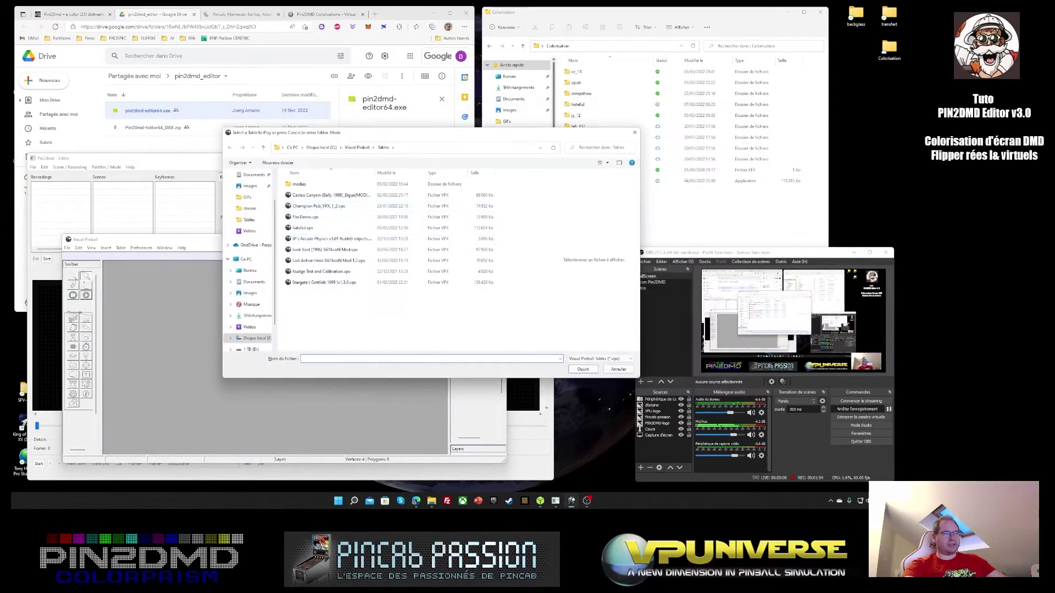
# Run the Junk Yard table again and play briefly, then quit the game and close Visual Pinball.
pyautogui.doubleClick(330, 249)
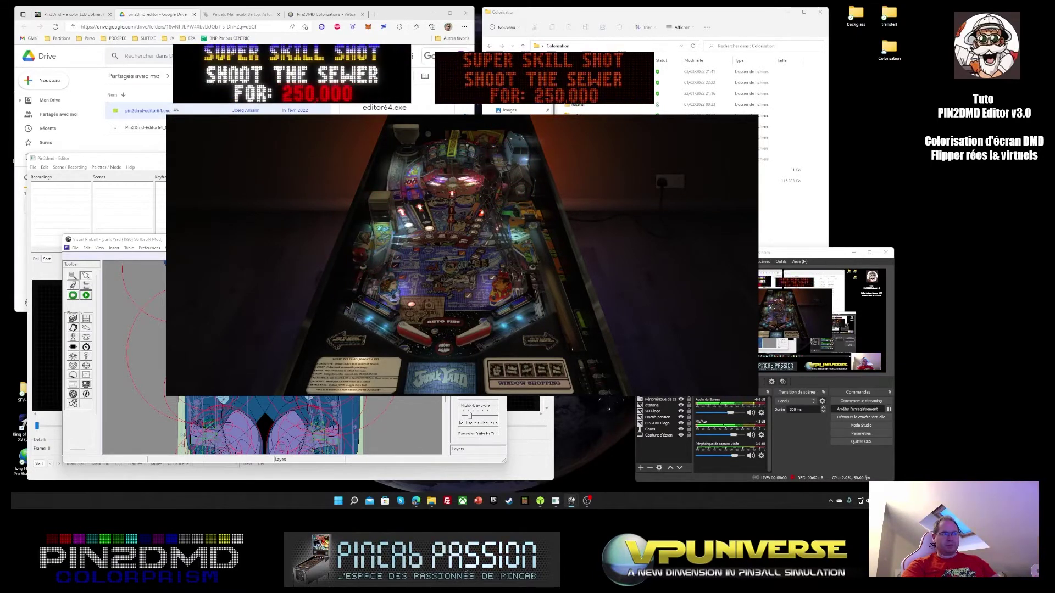
pyautogui.press('Shift_R')
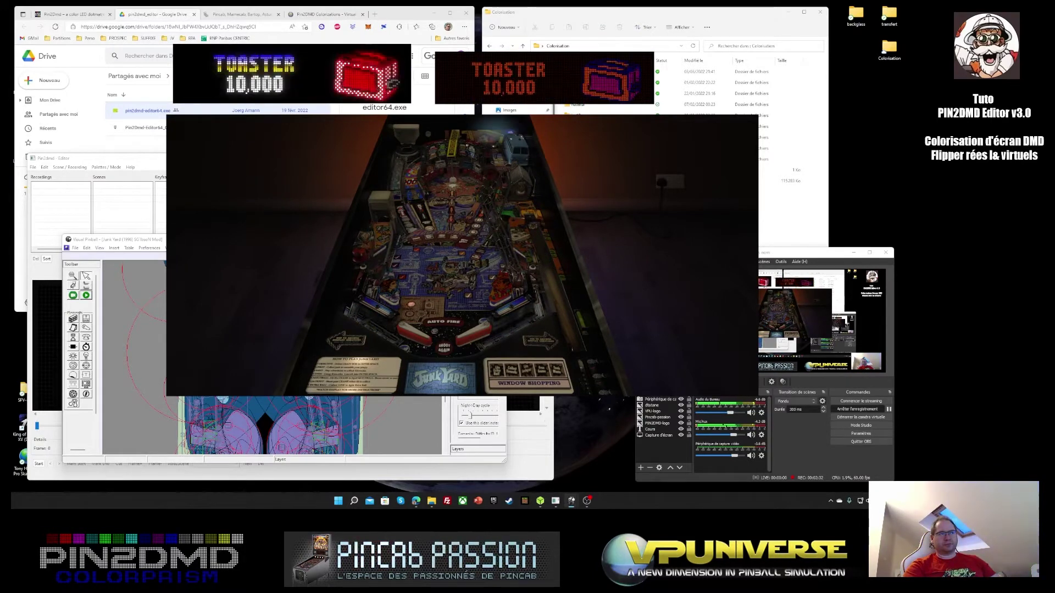
pyautogui.press('Escape')
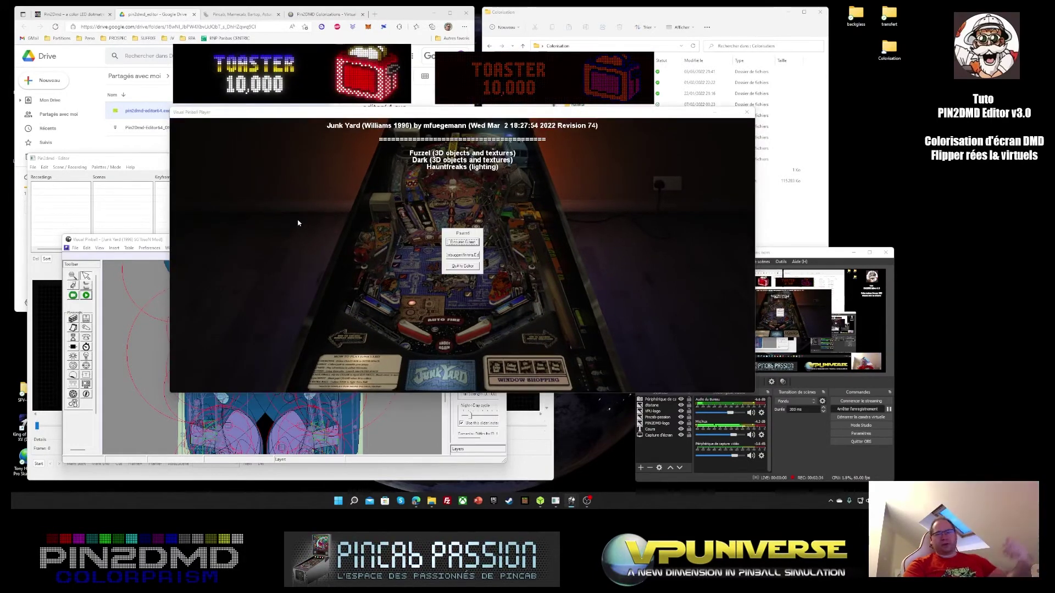
pyautogui.press('Down')
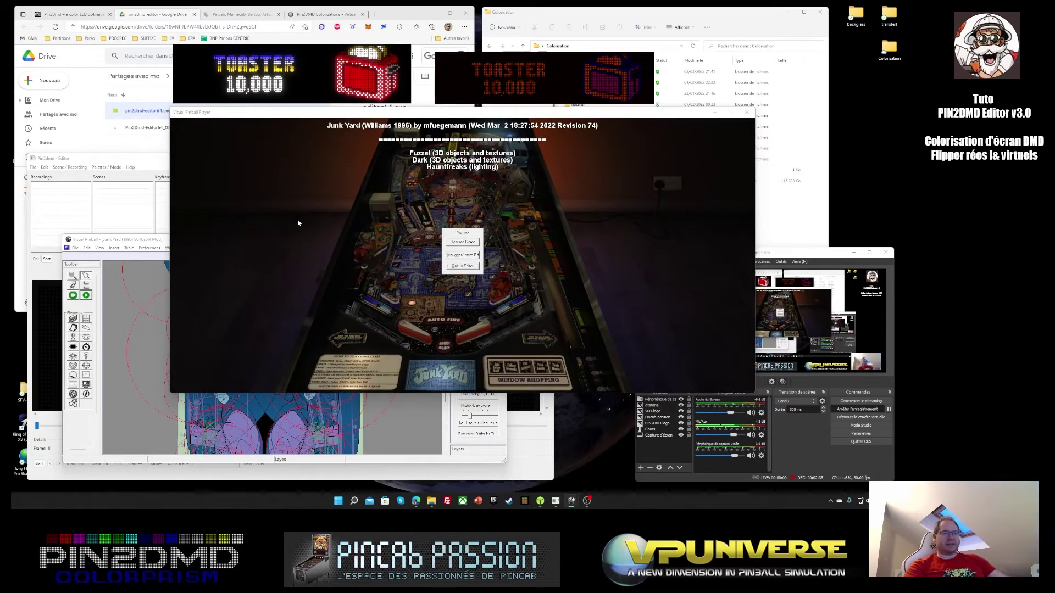
pyautogui.press('Return')
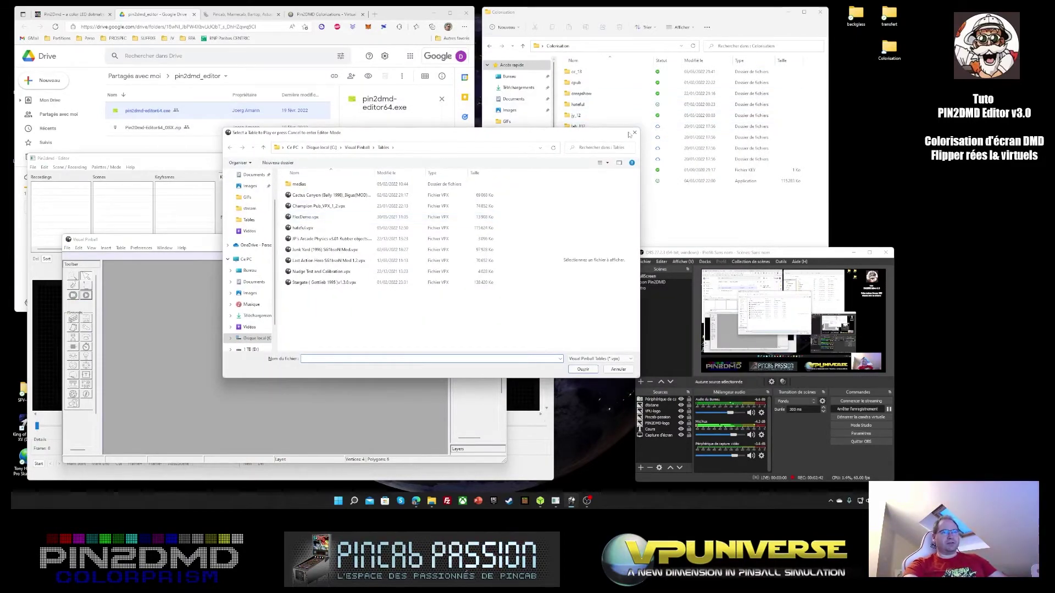
pyautogui.click(635, 133)
pyautogui.click(653, 247)
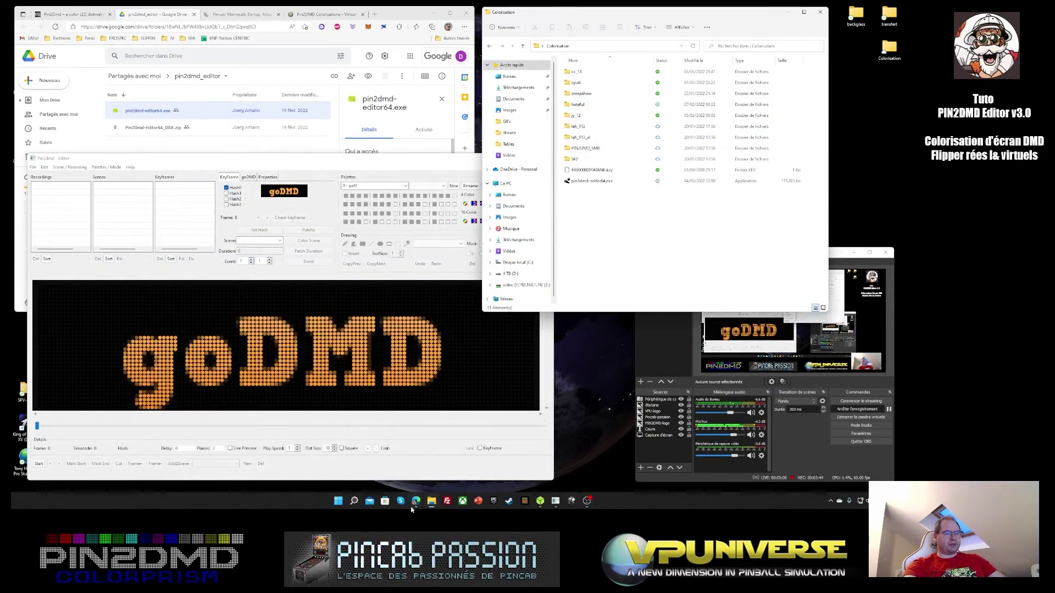
# Open a second File Explorer window, browse to C:\Visual Pinball\VPinMAME and maximise the window.
pyautogui.rightClick(432, 501)
pyautogui.click(411, 462)
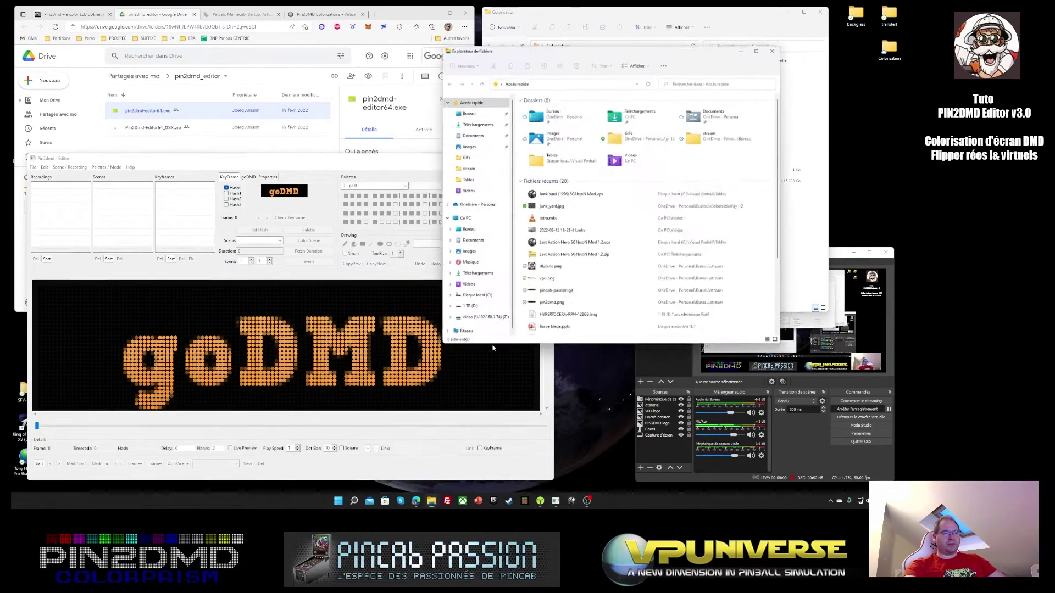
pyautogui.moveTo(600, 52); pyautogui.dragTo(426, 51)
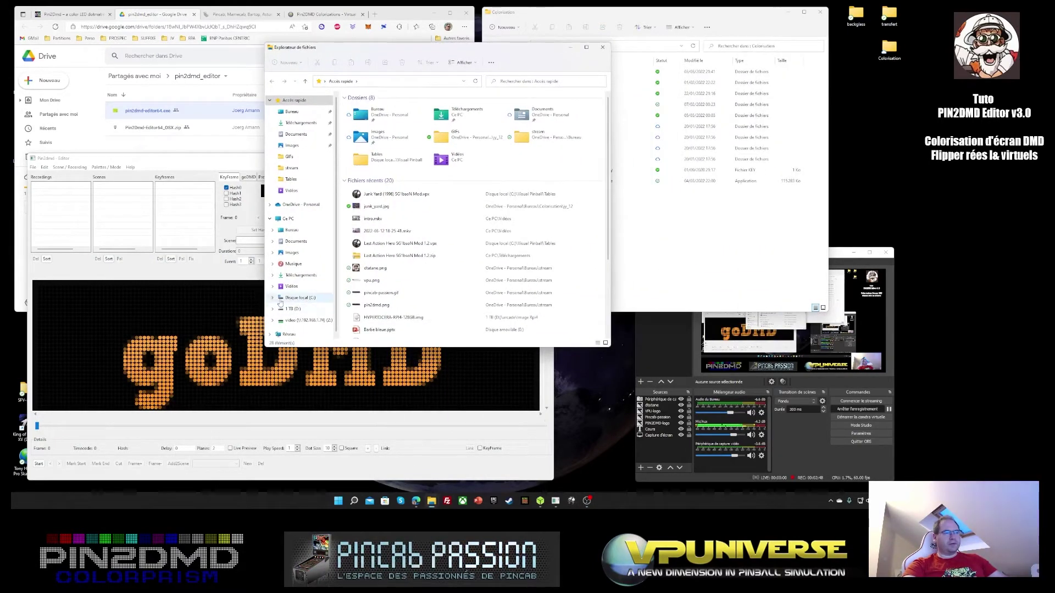
pyautogui.click(300, 297)
pyautogui.doubleClick(372, 171)
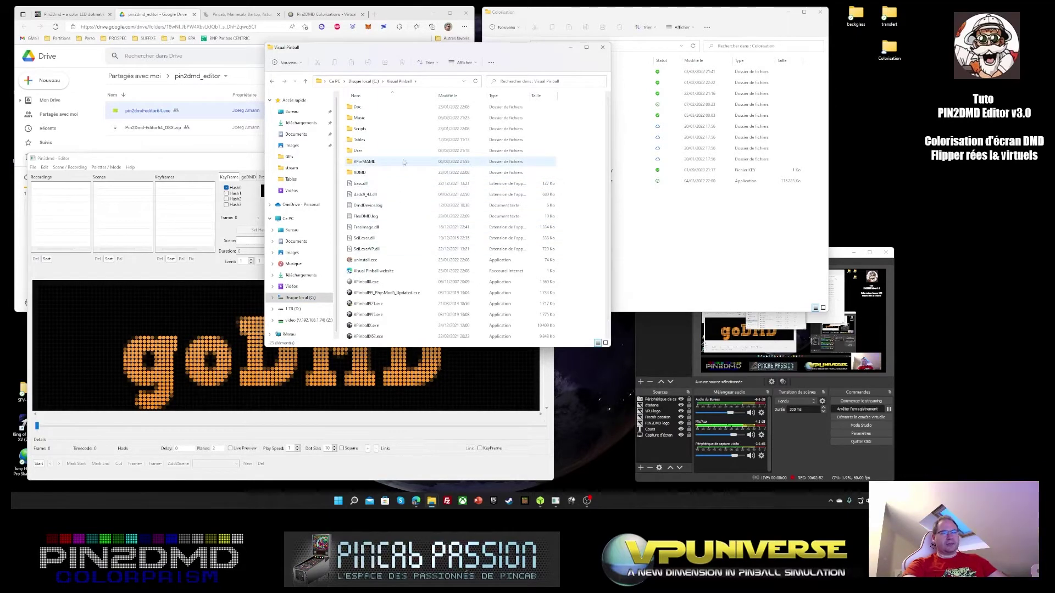
pyautogui.doubleClick(364, 161)
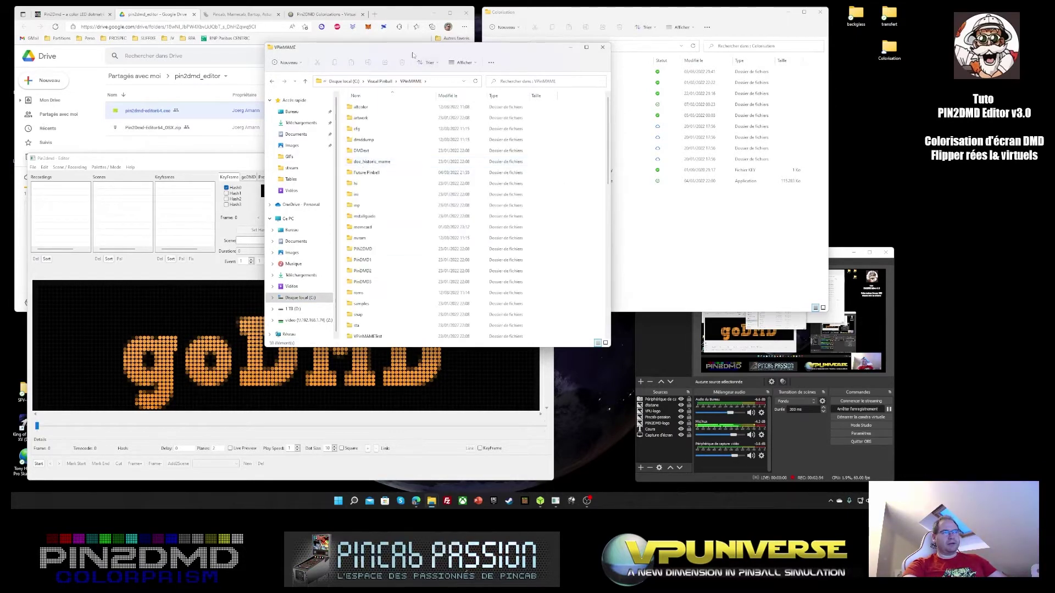
pyautogui.press('super+Up')
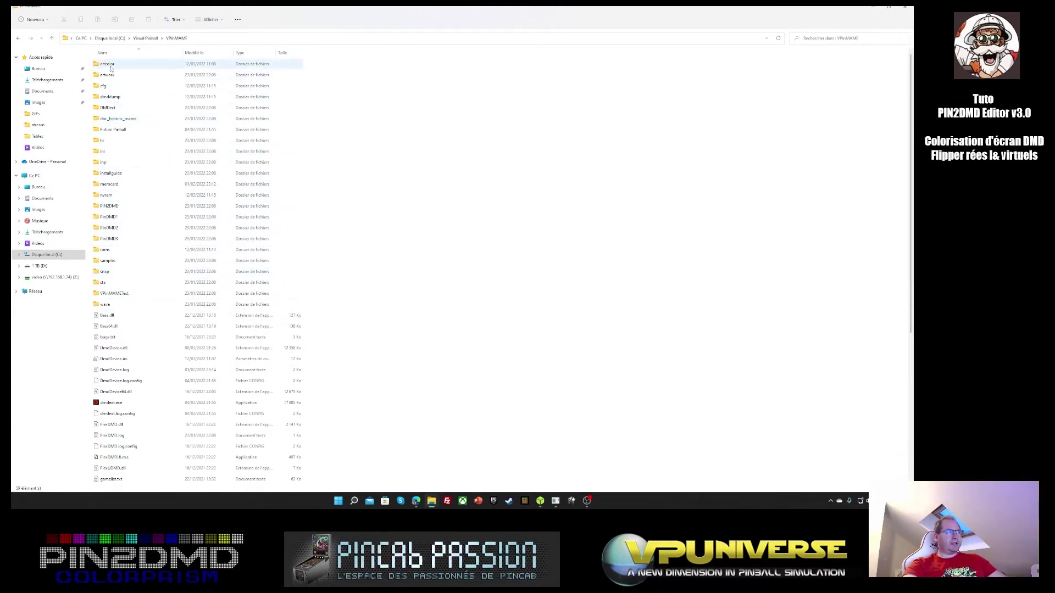
# Open the dmddump folder and delete the lah_112.txt dump file.
pyautogui.click(115, 98)
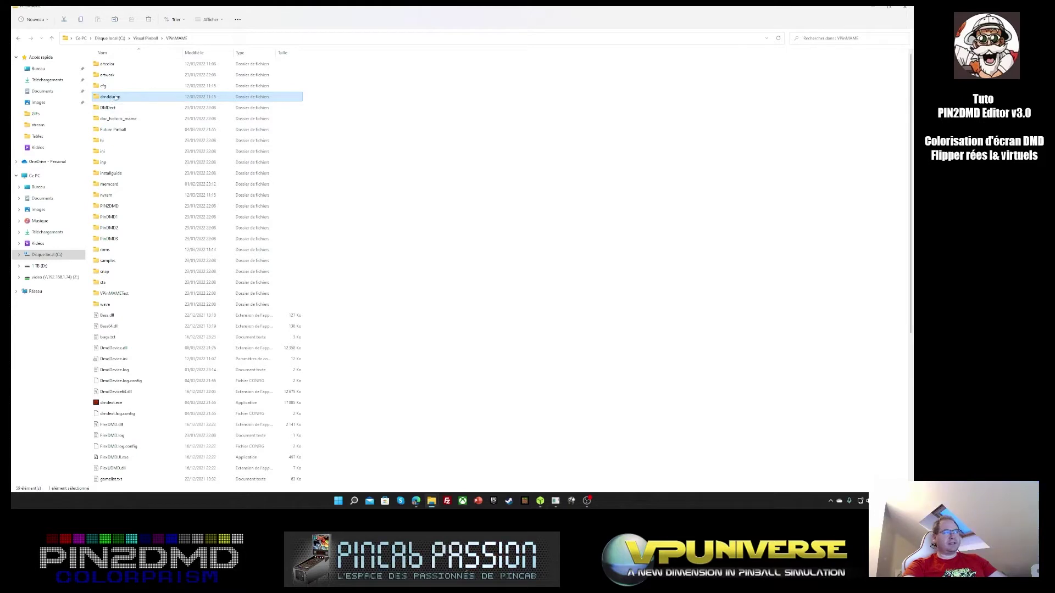
pyautogui.doubleClick(118, 98)
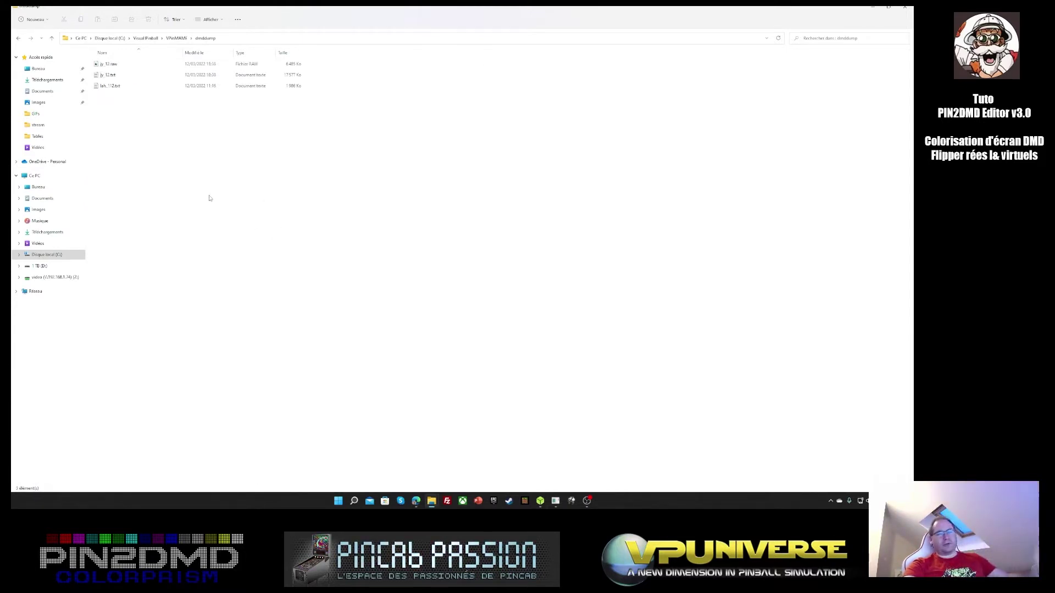
pyautogui.click(111, 87)
pyautogui.press('Delete')
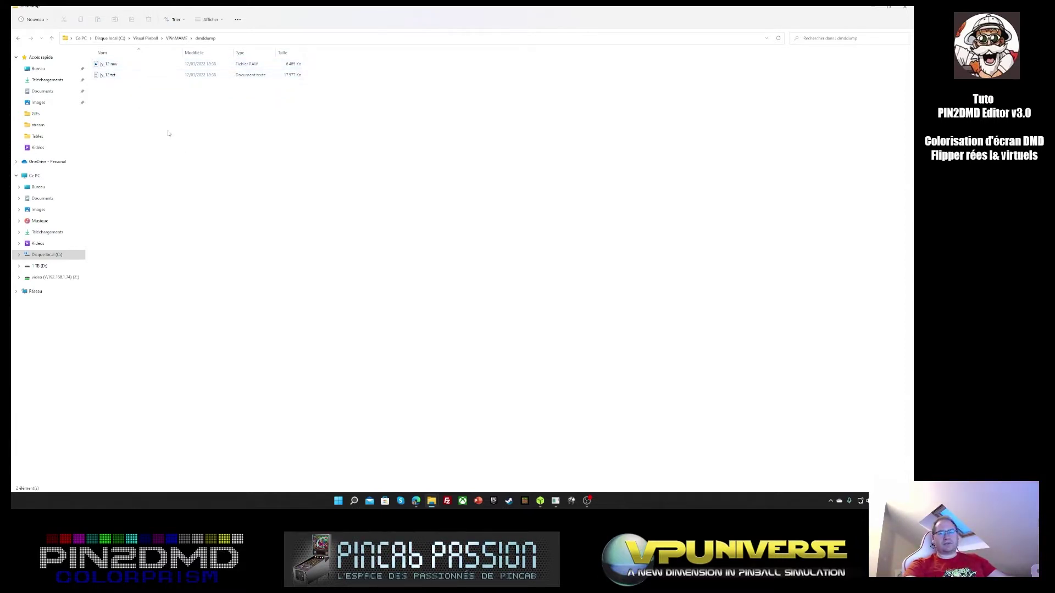
# Point out the jy_12.raw file, then open the jy_12.txt dump in a maximised Notepad window.
pyautogui.click(109, 65)
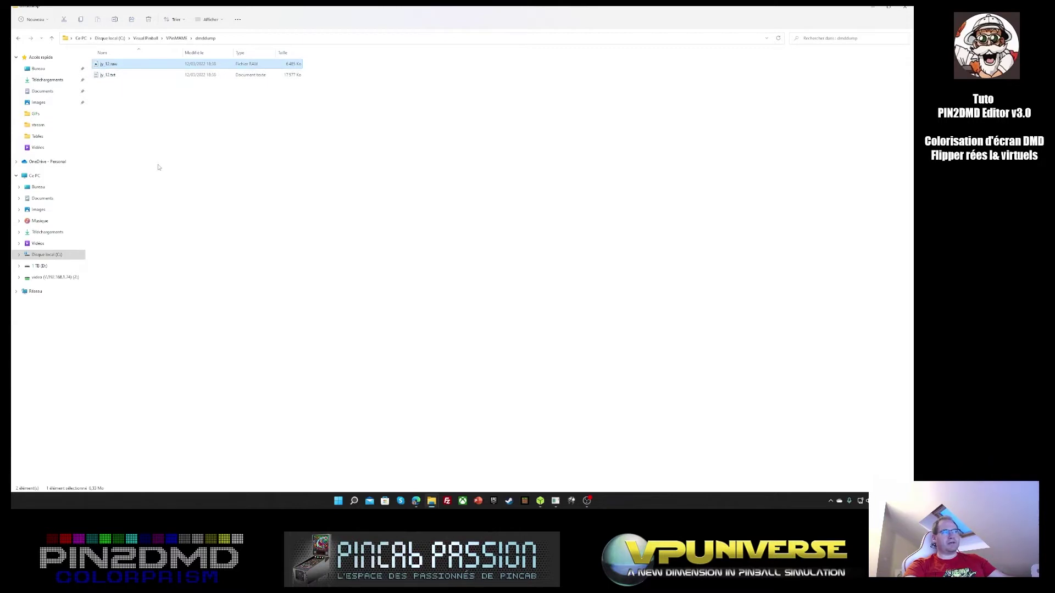
pyautogui.click(154, 136)
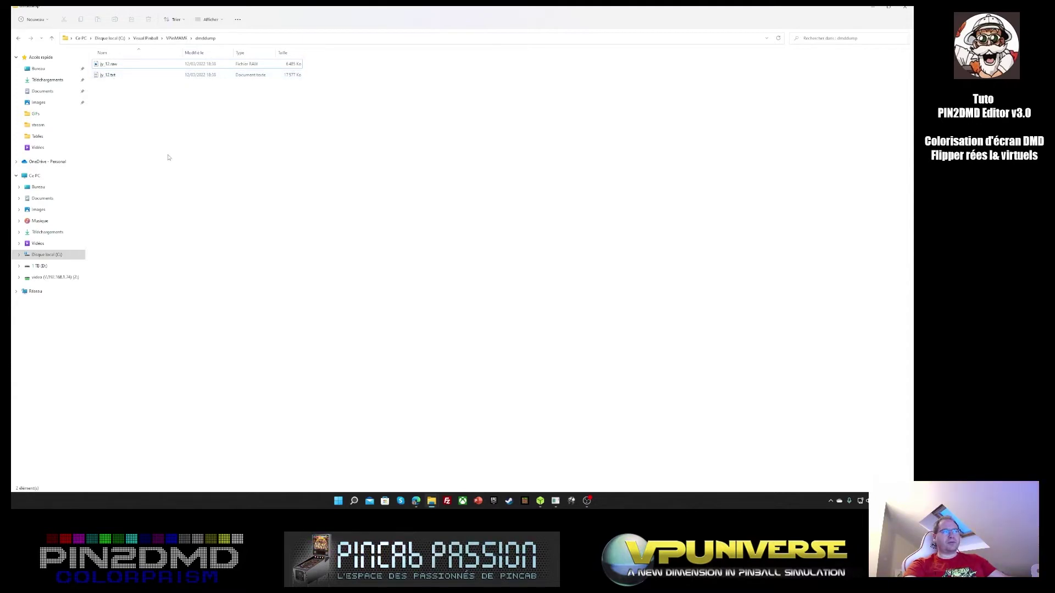
pyautogui.click(290, 77)
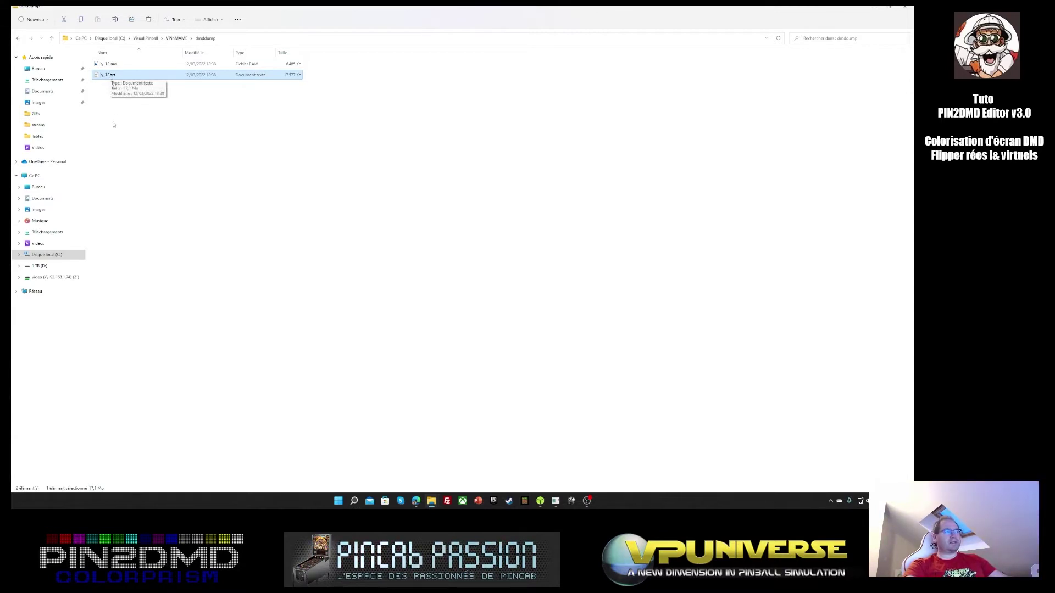
pyautogui.doubleClick(111, 75)
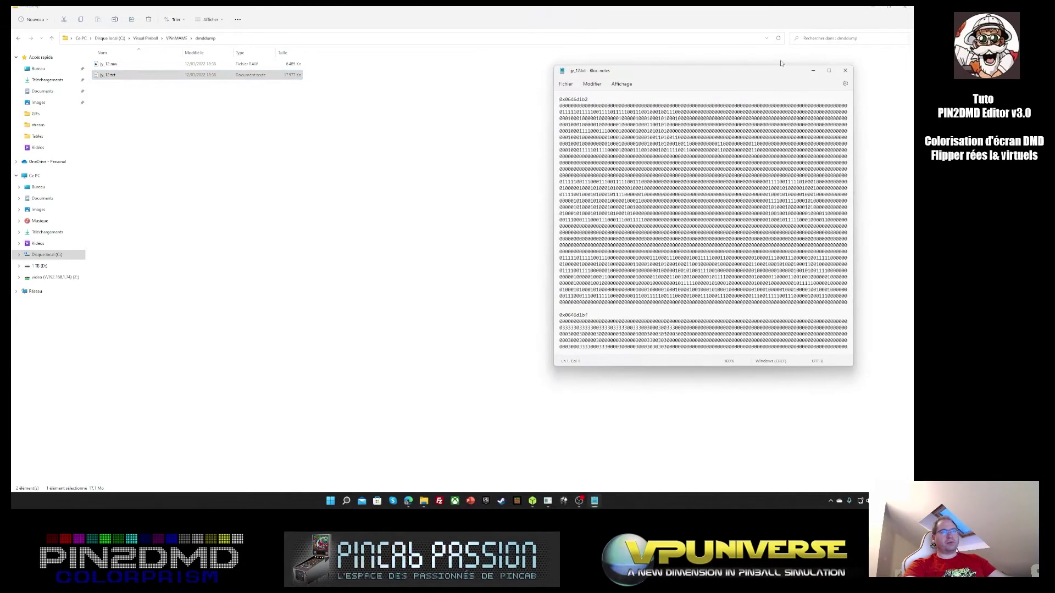
pyautogui.doubleClick(707, 70)
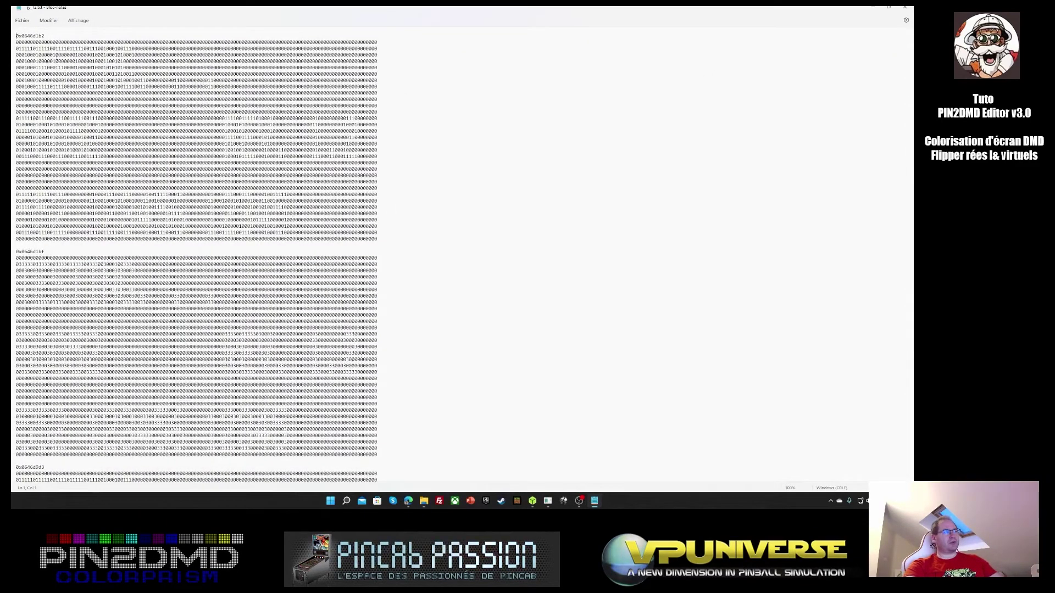
# Examine how the digits draw each DMD frame in the jy_12.txt dump, highlighting two passages, then close the file.
pyautogui.moveTo(19, 49); pyautogui.dragTo(156, 87)
pyautogui.click(93, 143)
pyautogui.scroll(-15, 93, 143)
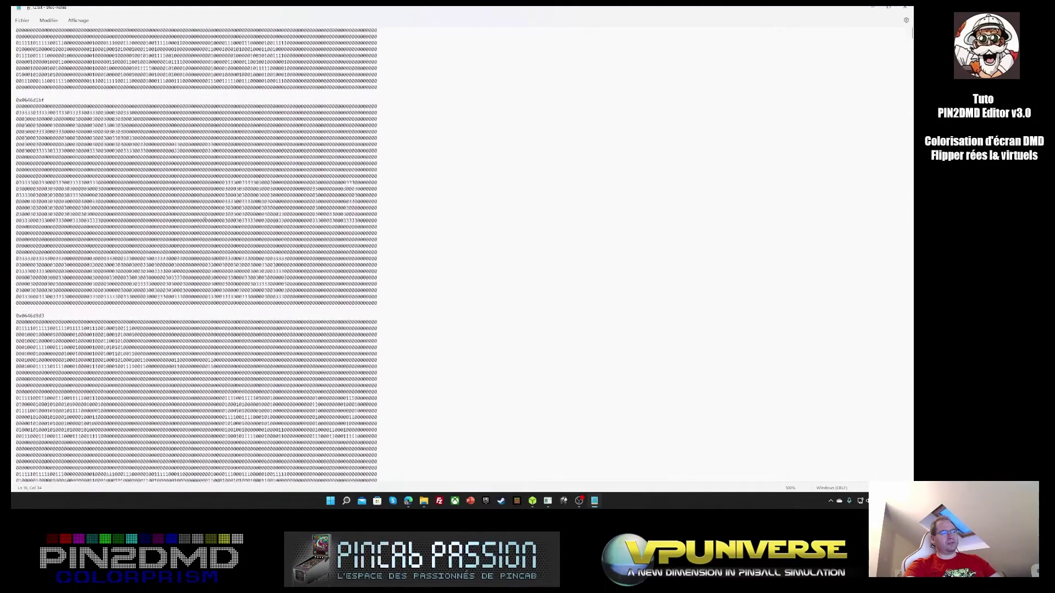
pyautogui.scroll(-12, 93, 143)
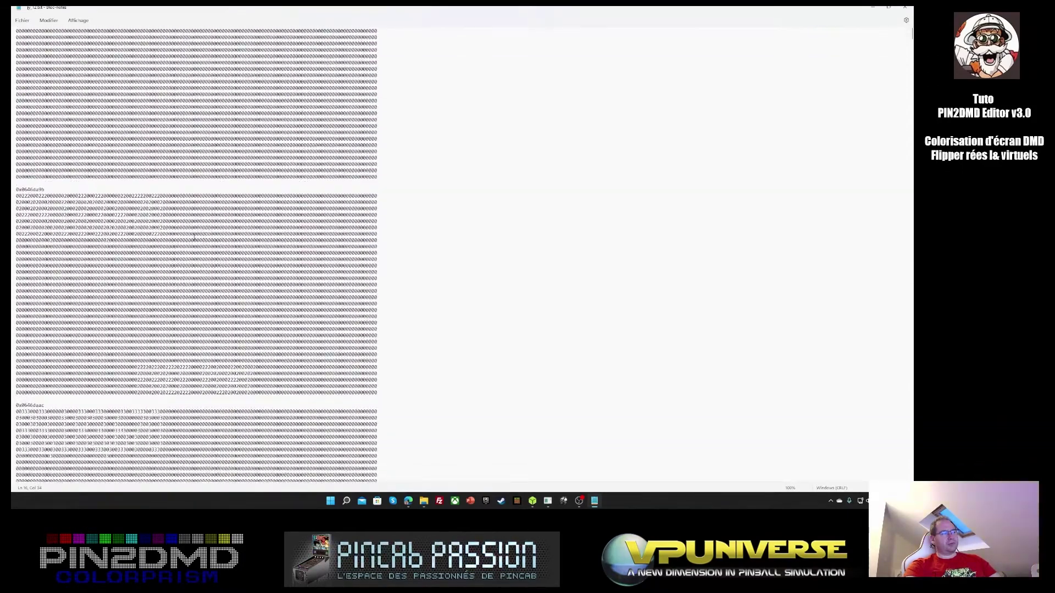
pyautogui.moveTo(17, 195); pyautogui.dragTo(281, 235)
pyautogui.click(419, 245)
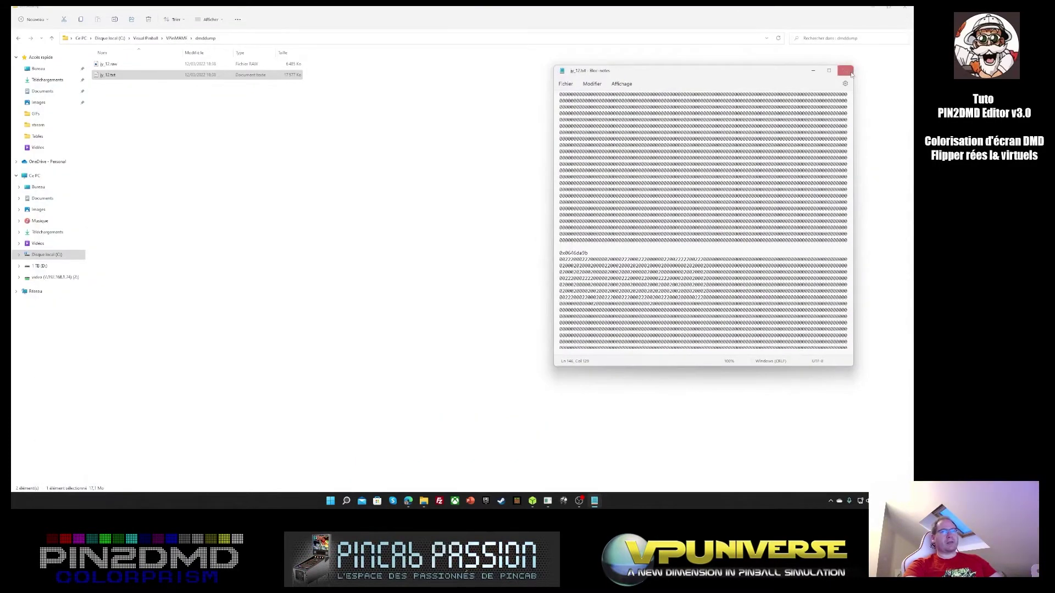
pyautogui.click(846, 70)
# Compress the jy_12.txt dump file into a gzip archive with 7-Zip, keeping the normal compression level.
pyautogui.click(110, 76)
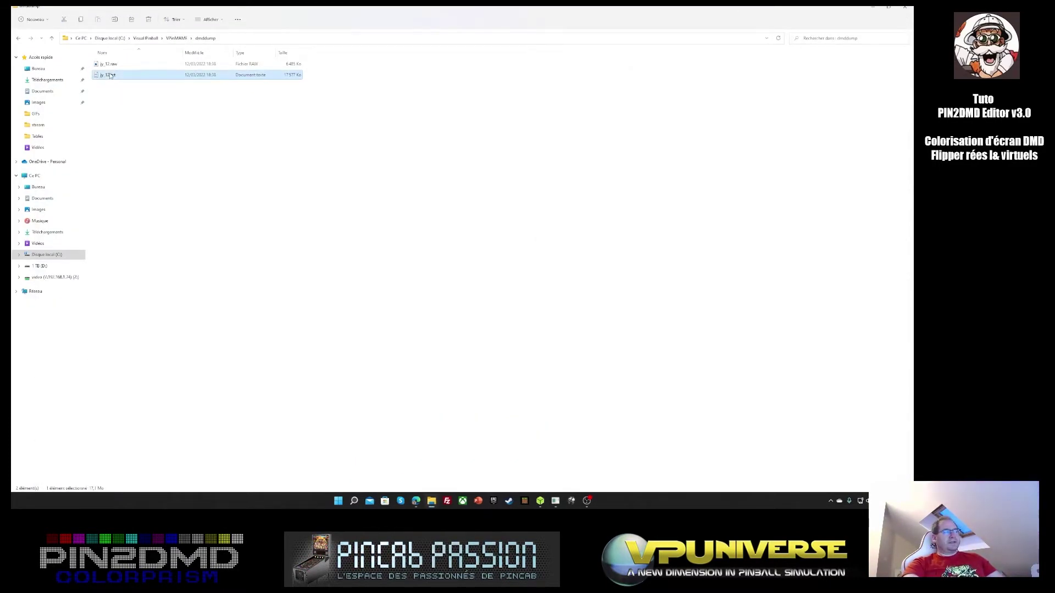
pyautogui.rightClick(110, 76)
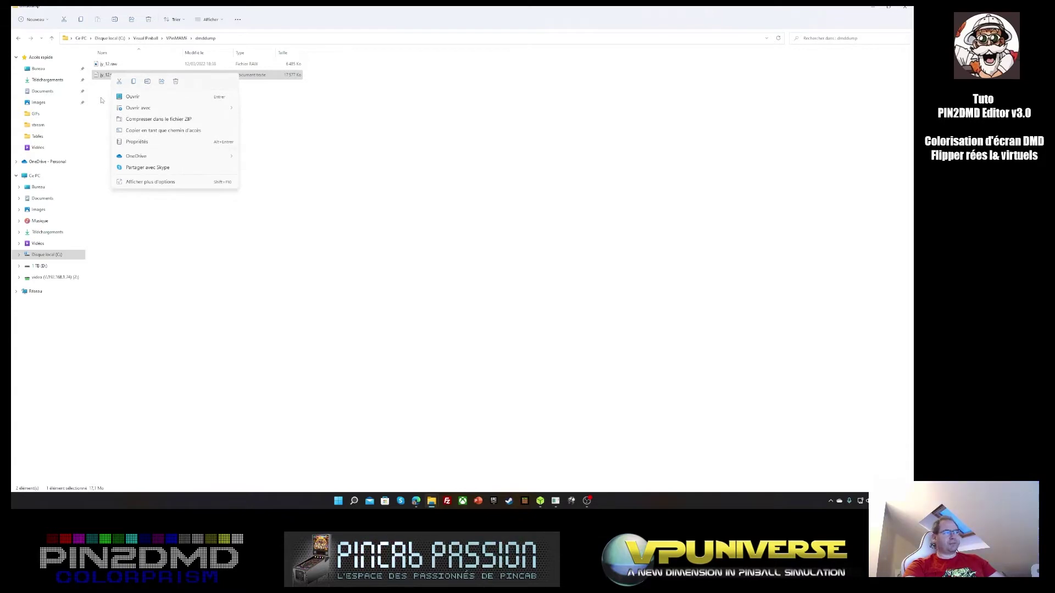
pyautogui.click(152, 182)
pyautogui.moveTo(169, 231)
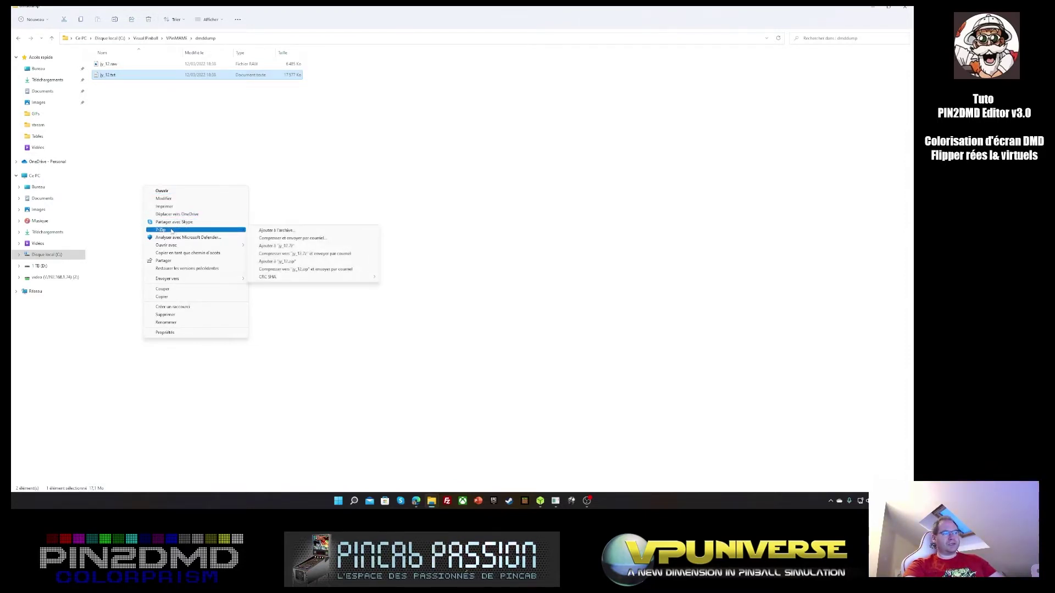
pyautogui.click(300, 231)
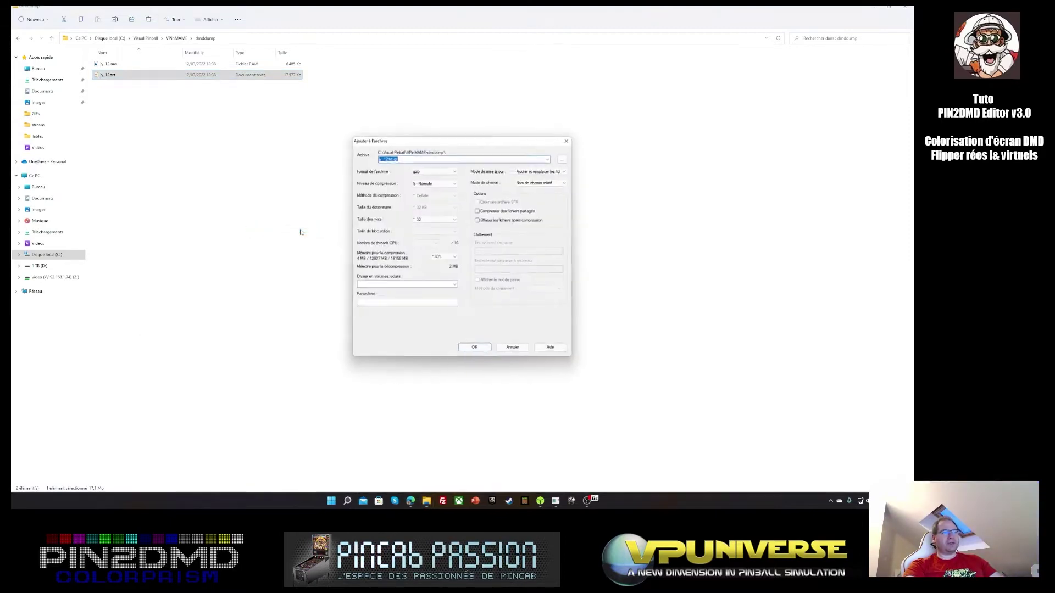
pyautogui.click(425, 172)
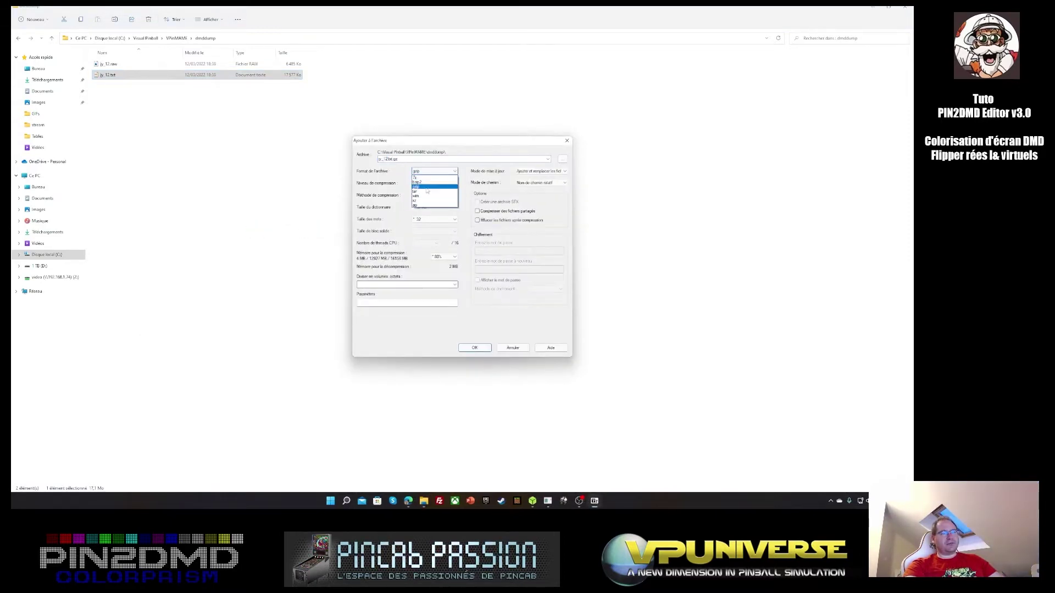
pyautogui.click(425, 187)
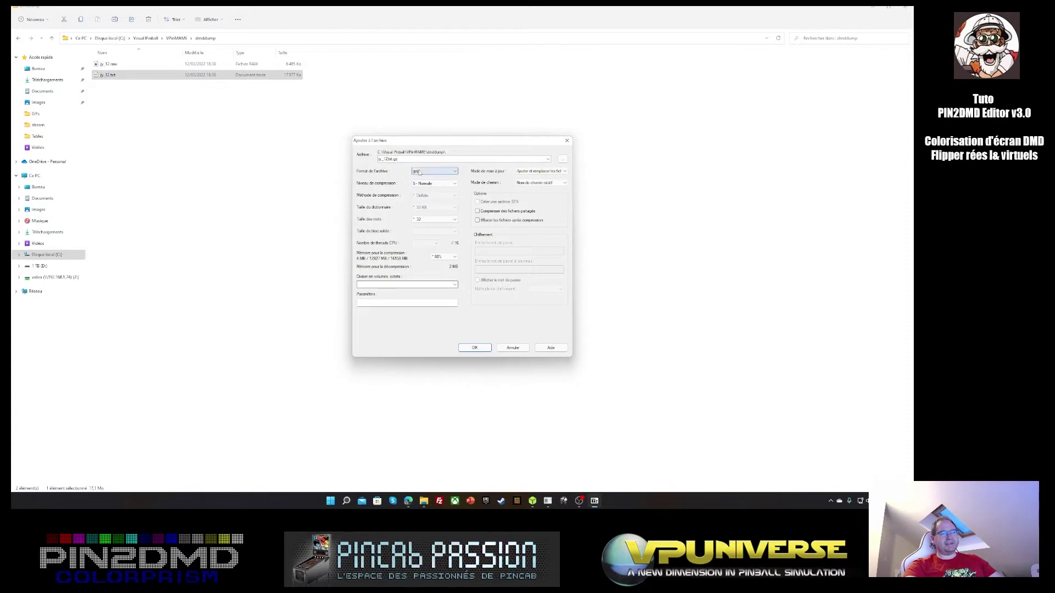
pyautogui.click(475, 348)
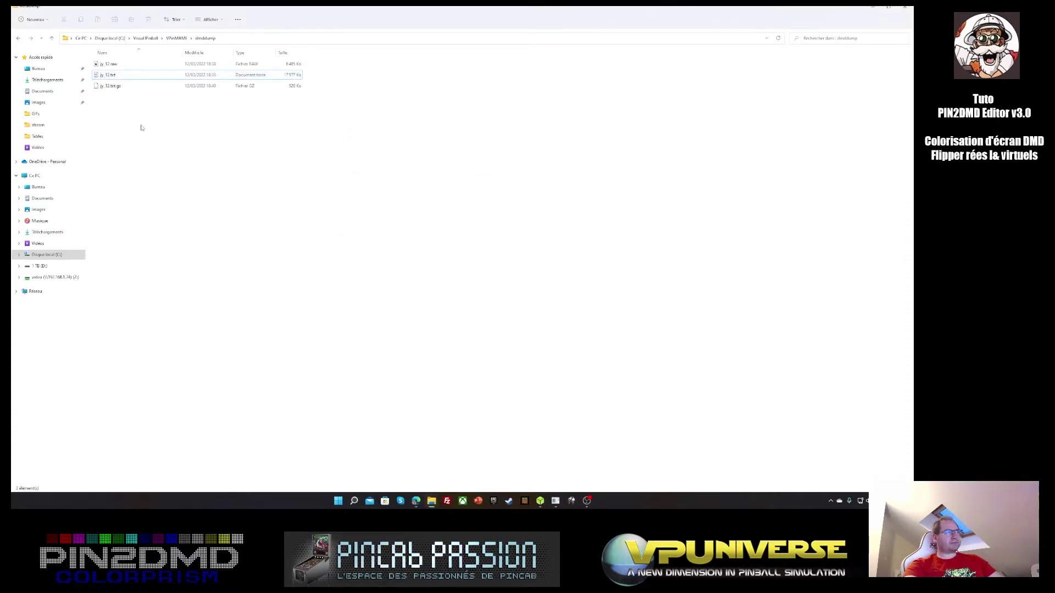
# Rename the compressed dump archive to demo.txt.gz.
pyautogui.click(110, 86)
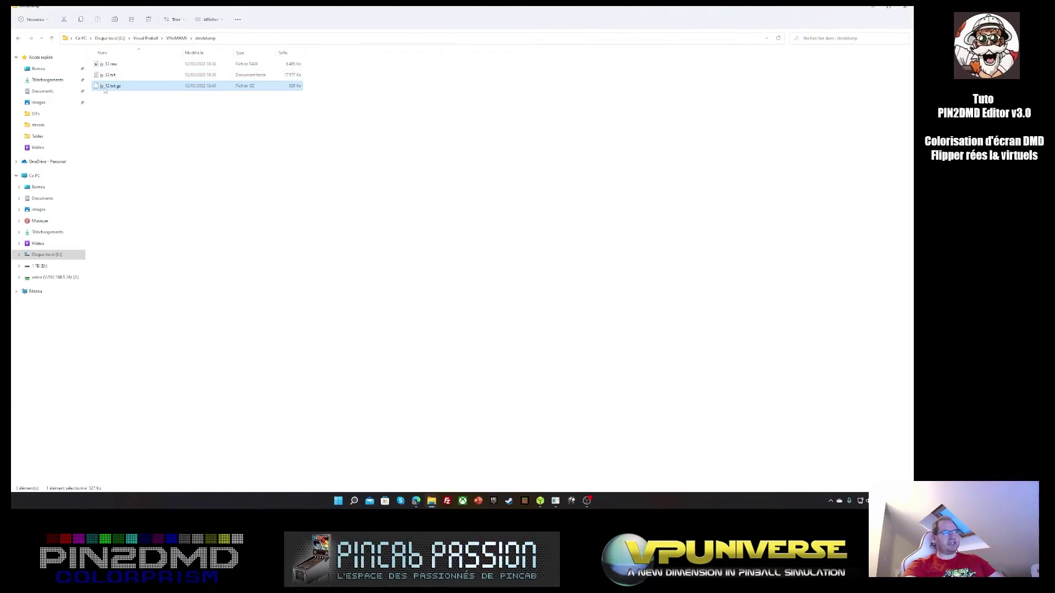
pyautogui.doubleClick(104, 87)
pyautogui.click(98, 115)
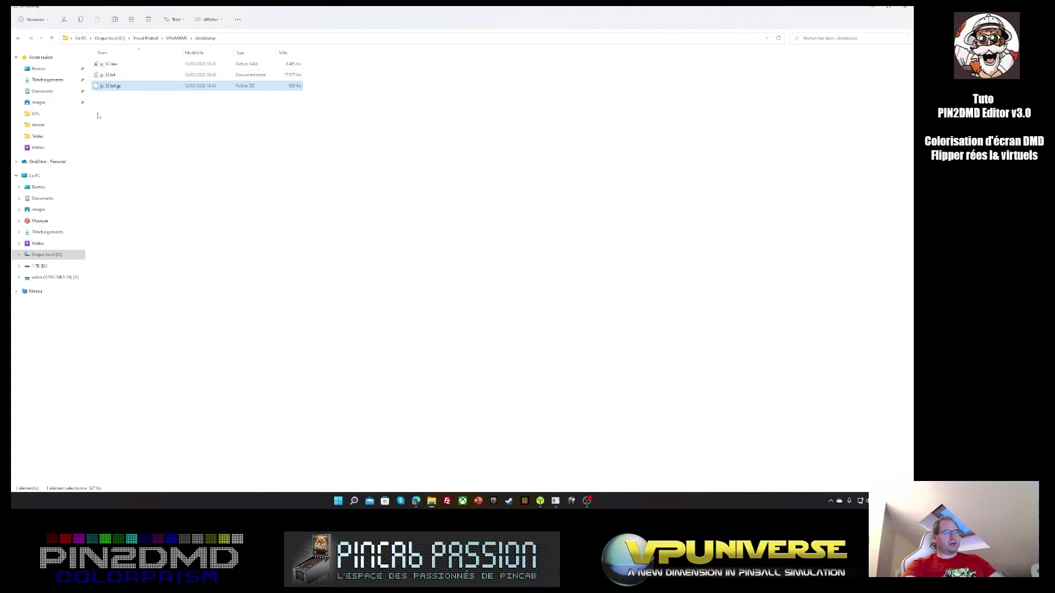
pyautogui.click(104, 86)
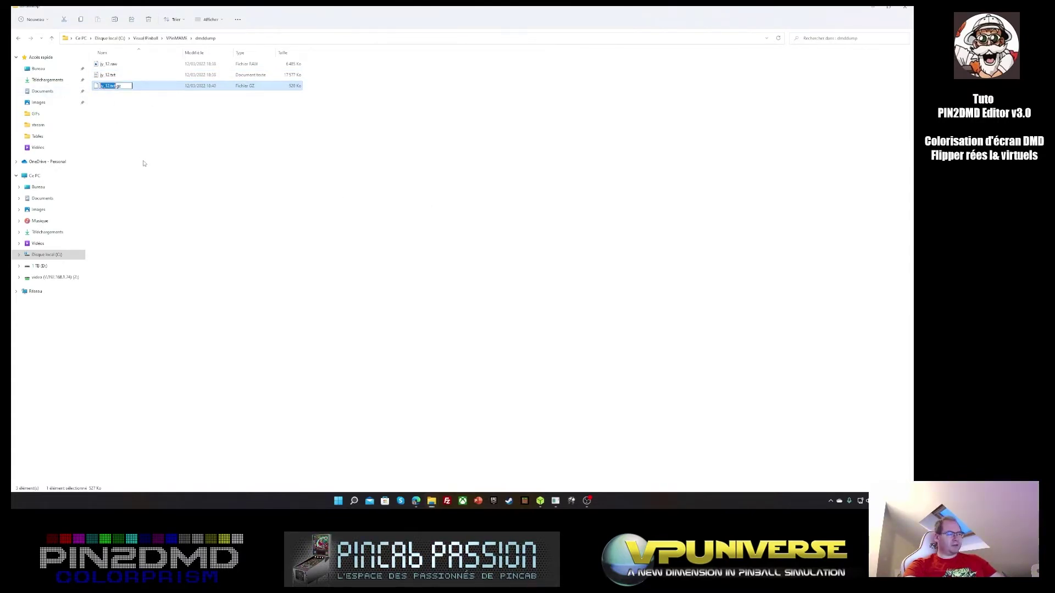
pyautogui.press('Home')
pyautogui.press('Delete')
pyautogui.press('Delete')
pyautogui.press('Delete')
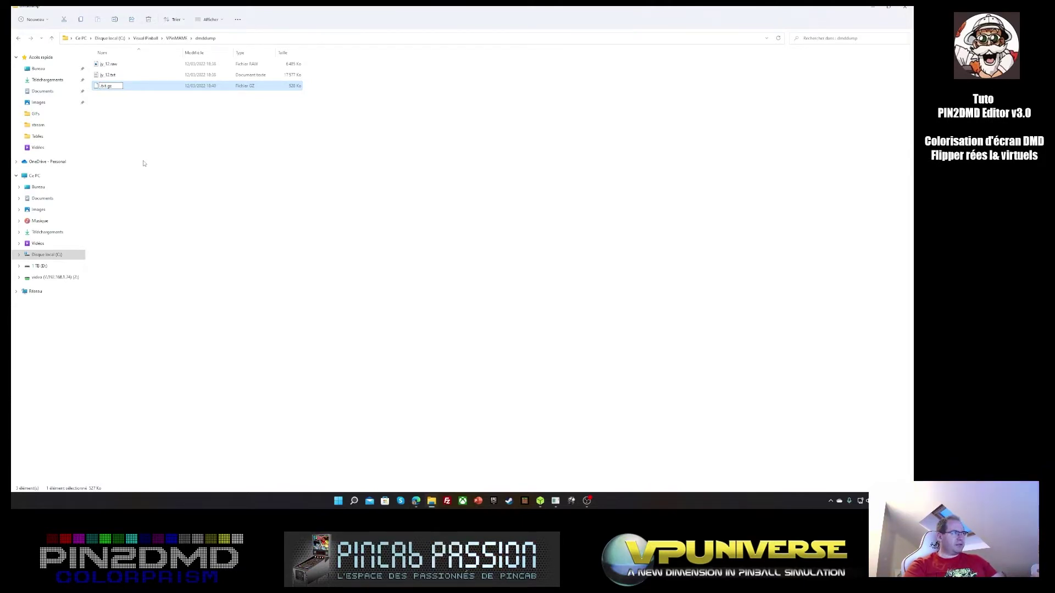
pyautogui.write('demo')
pyautogui.press('Return')
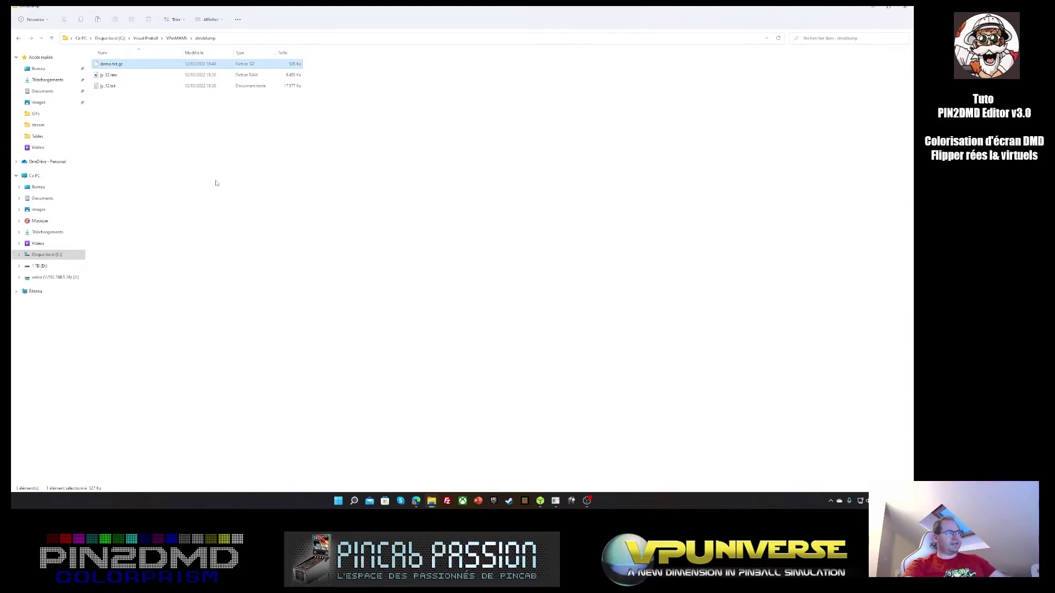
# Browse to the Colorisation folder on the desktop and create a new folder named demo in it.
pyautogui.click(38, 187)
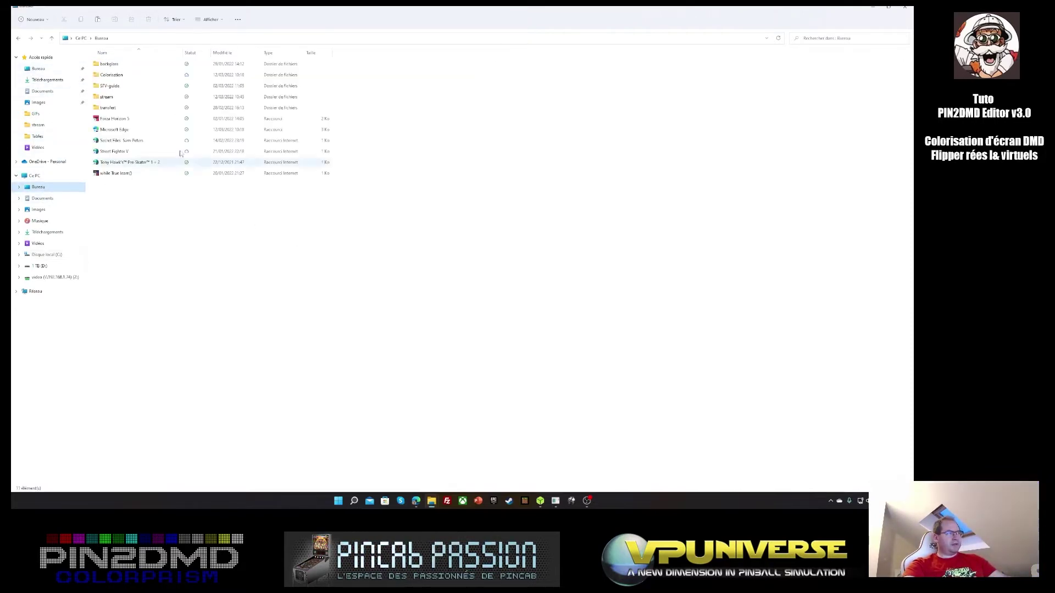
pyautogui.doubleClick(113, 75)
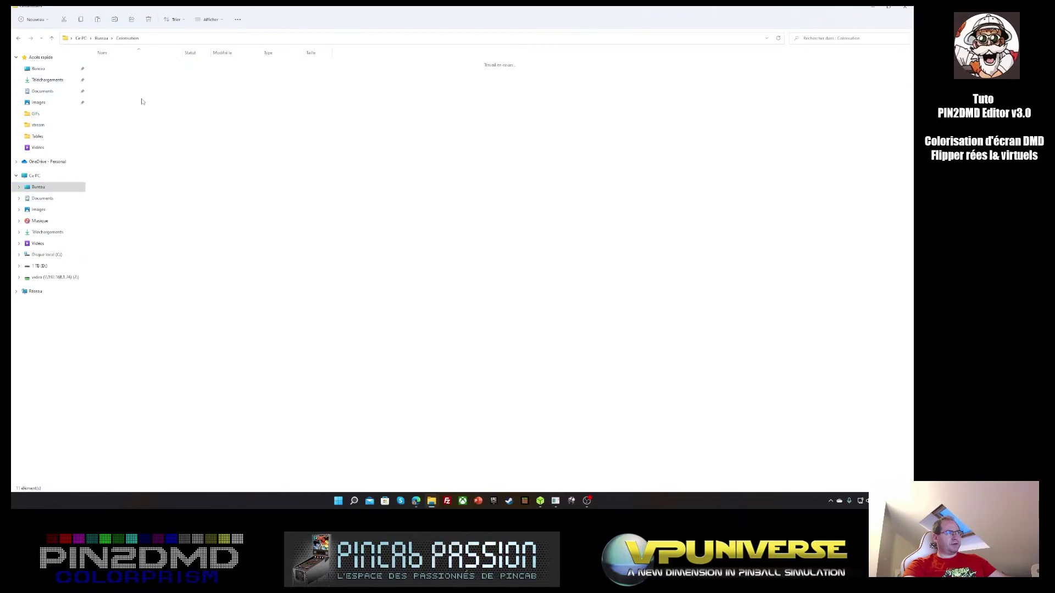
pyautogui.rightClick(160, 231)
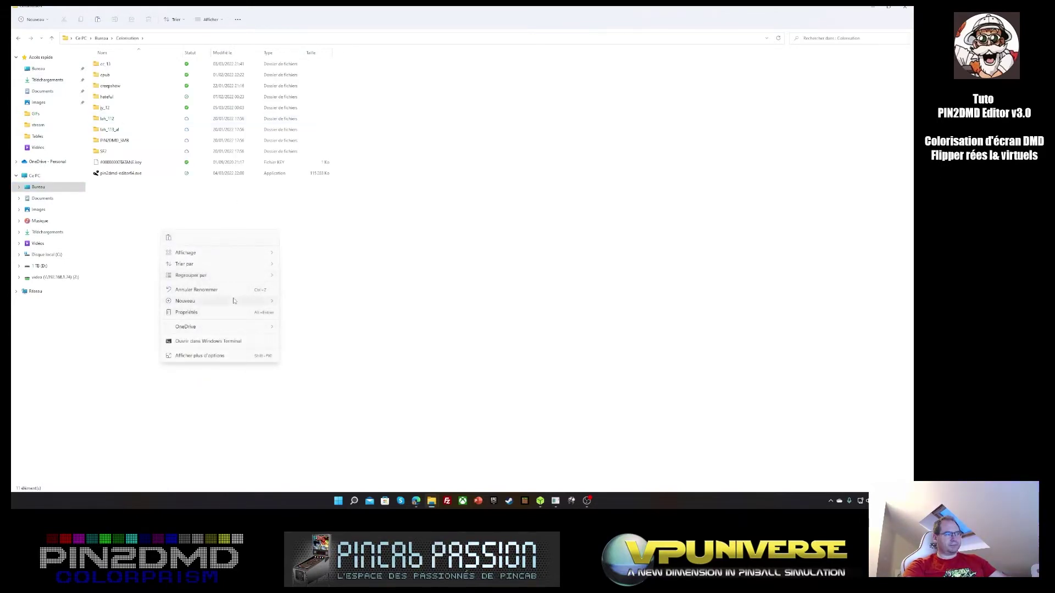
pyautogui.moveTo(233, 300)
pyautogui.click(295, 303)
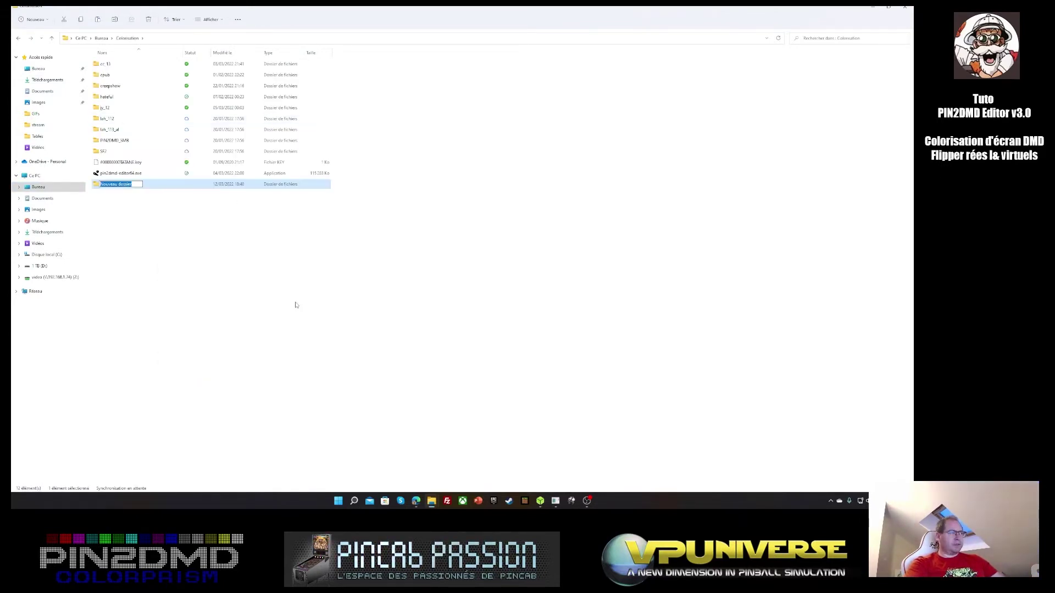
pyautogui.write('demo')
pyautogui.press('Return')
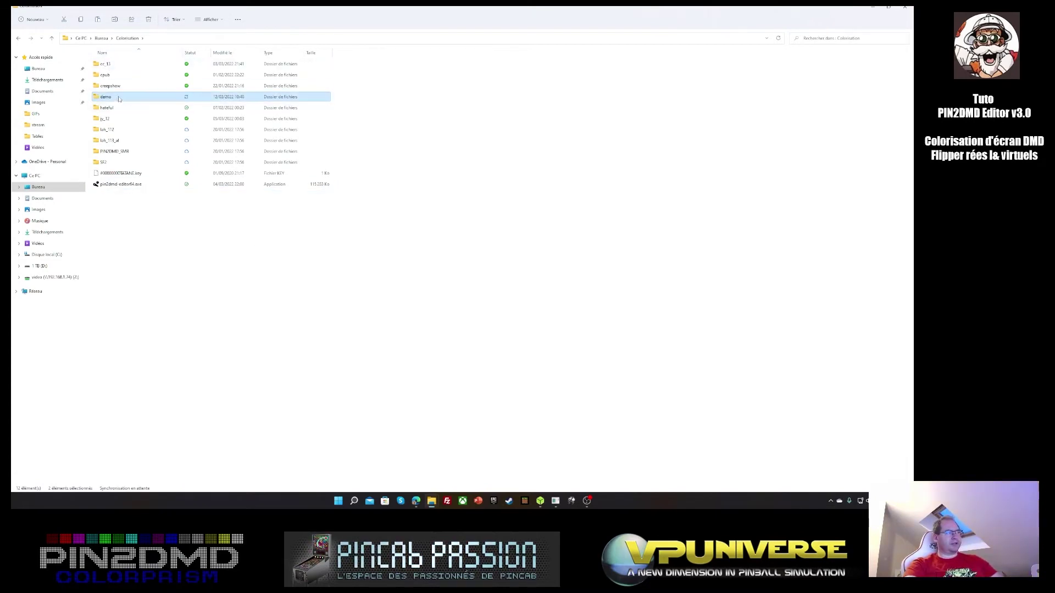
# Open the demo folder, paste the demo.txt.gz archive into it and restore the File Explorer window.
pyautogui.doubleClick(119, 99)
pyautogui.rightClick(193, 113)
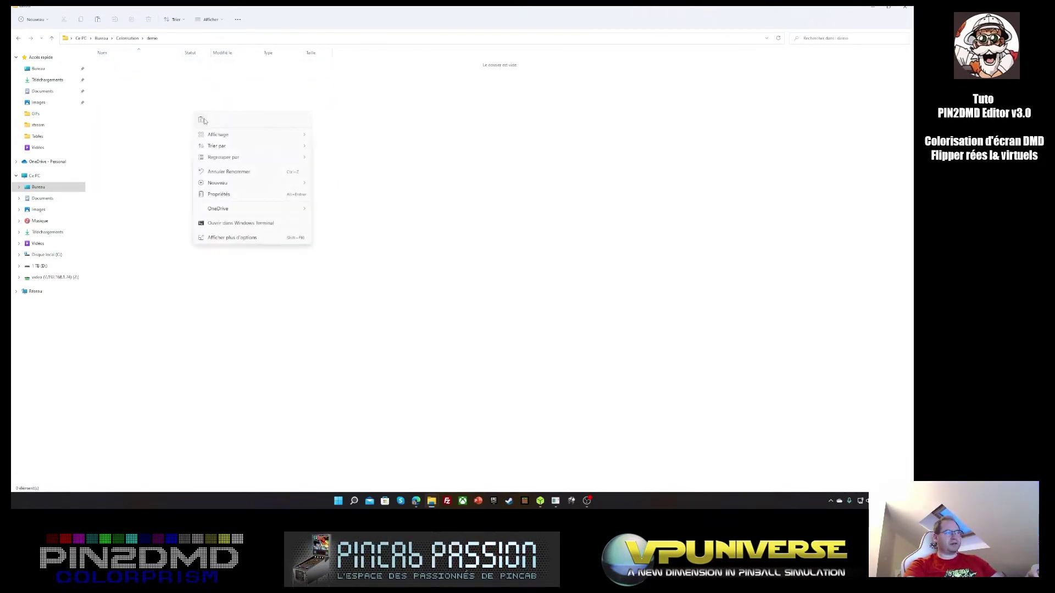
pyautogui.click(202, 120)
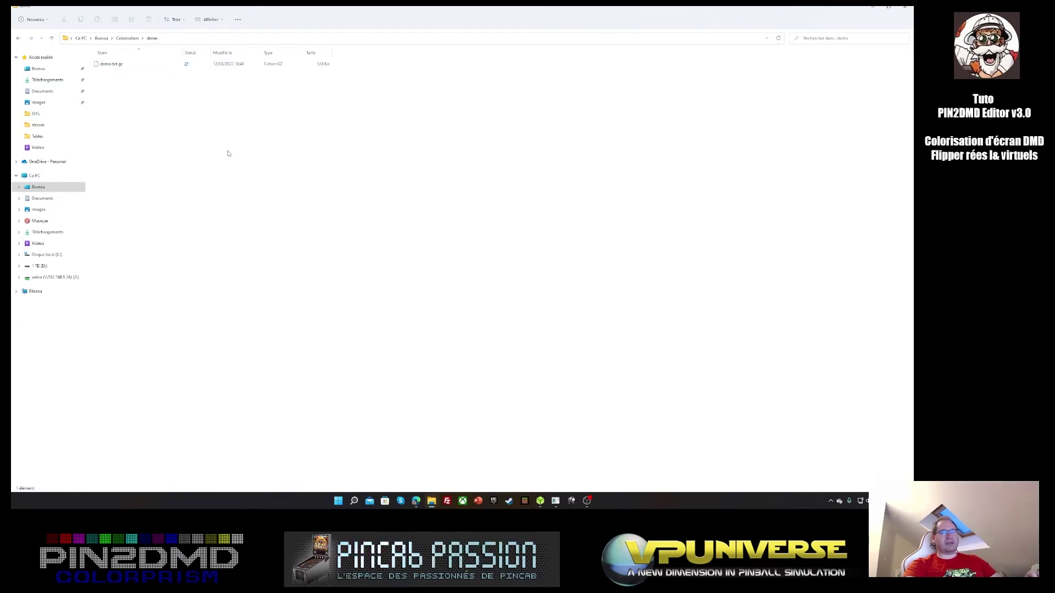
pyautogui.click(113, 67)
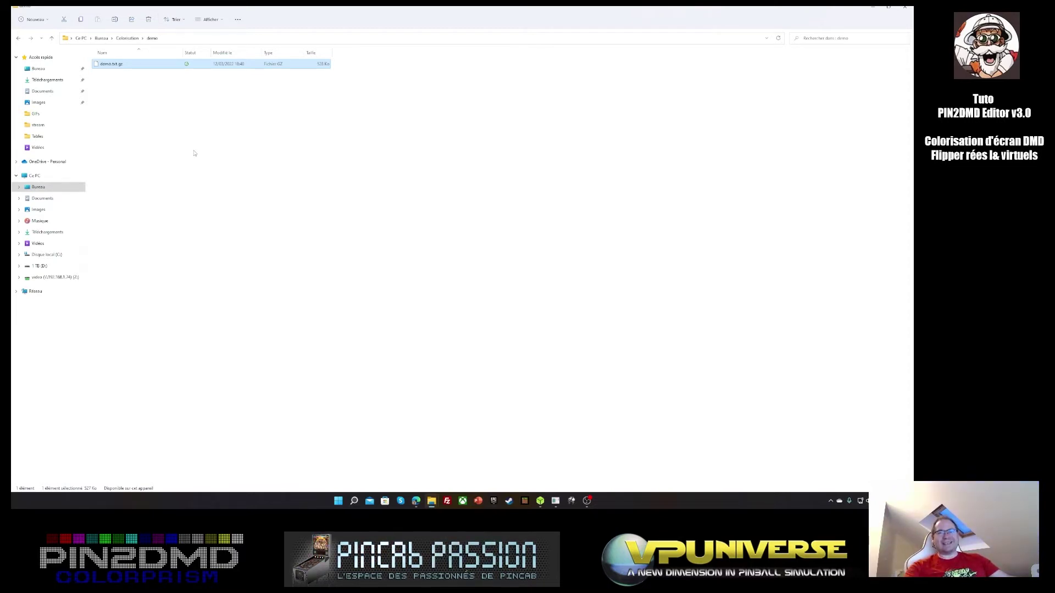
pyautogui.doubleClick(417, 8)
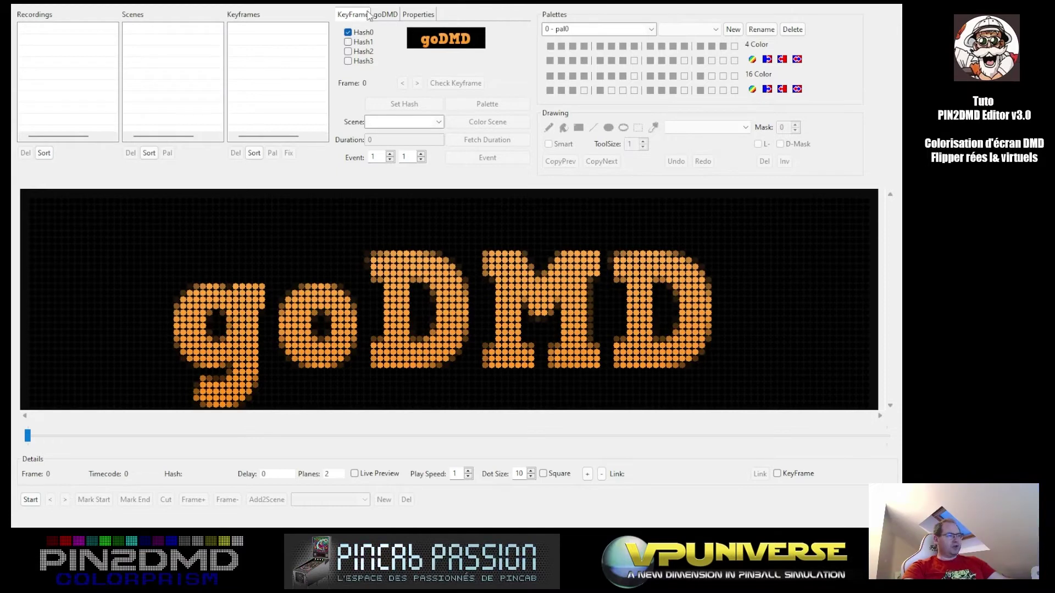
# In PIN2DMD Editor, look through the goDMD, Properties and KeyFrame settings and the frame playback controls.
pyautogui.click(389, 21)
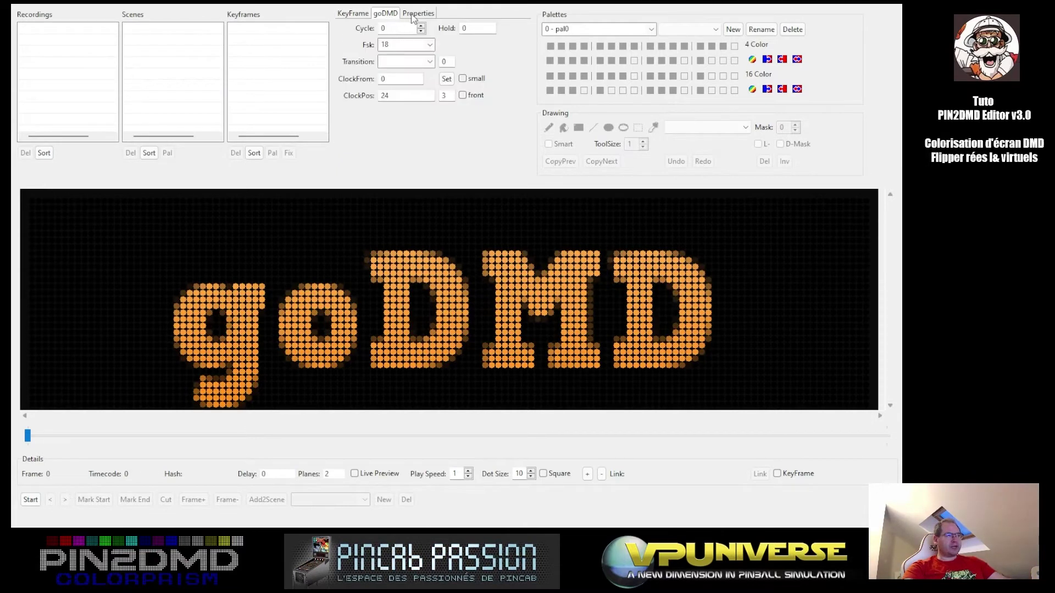
pyautogui.click(414, 18)
pyautogui.click(393, 18)
pyautogui.click(352, 14)
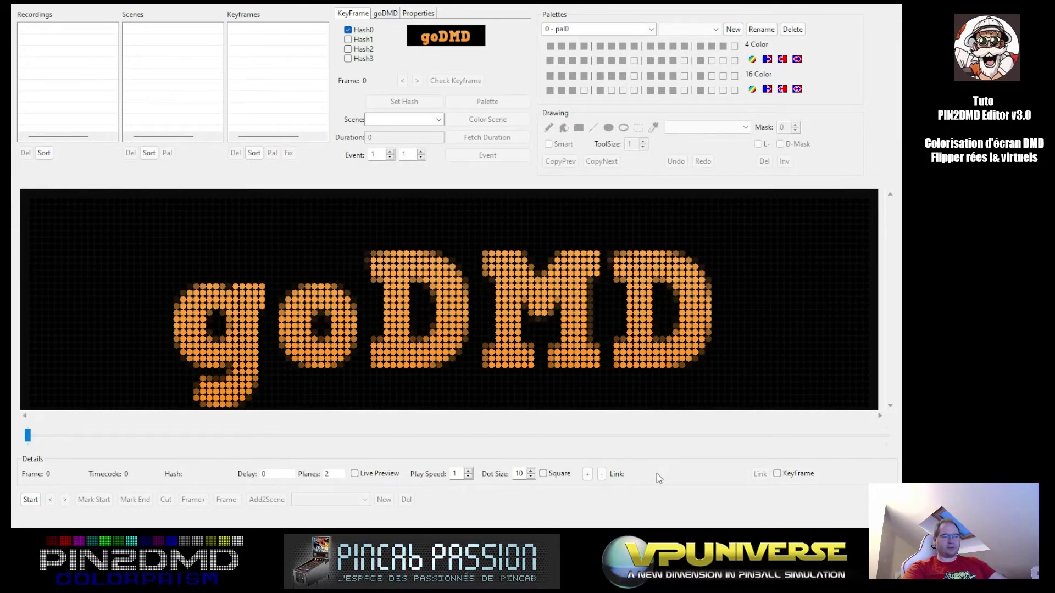
pyautogui.click(30, 499)
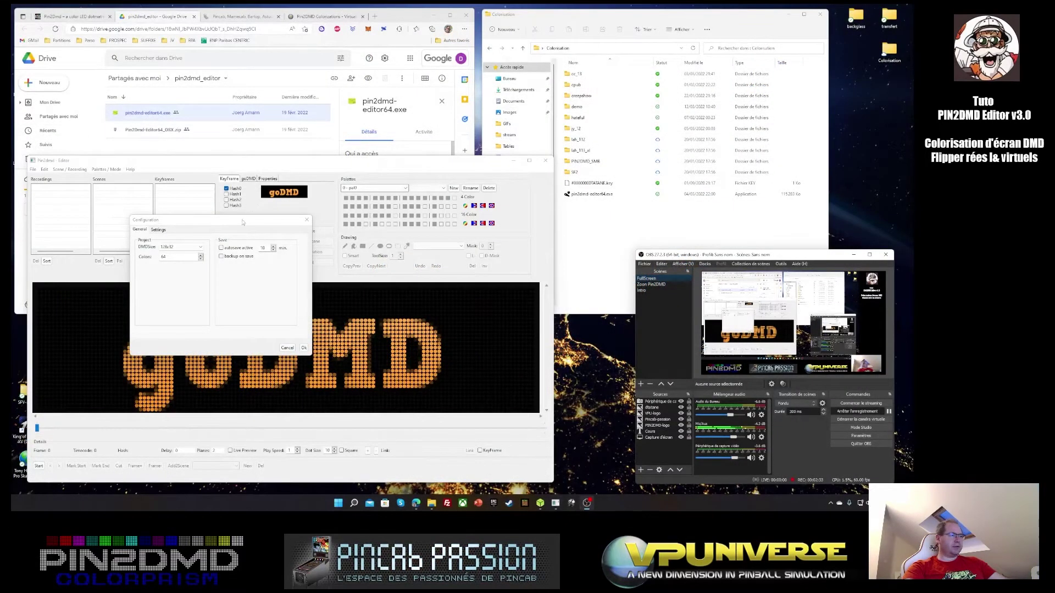
pyautogui.click(267, 212)
pyautogui.moveTo(267, 211); pyautogui.dragTo(279, 209)
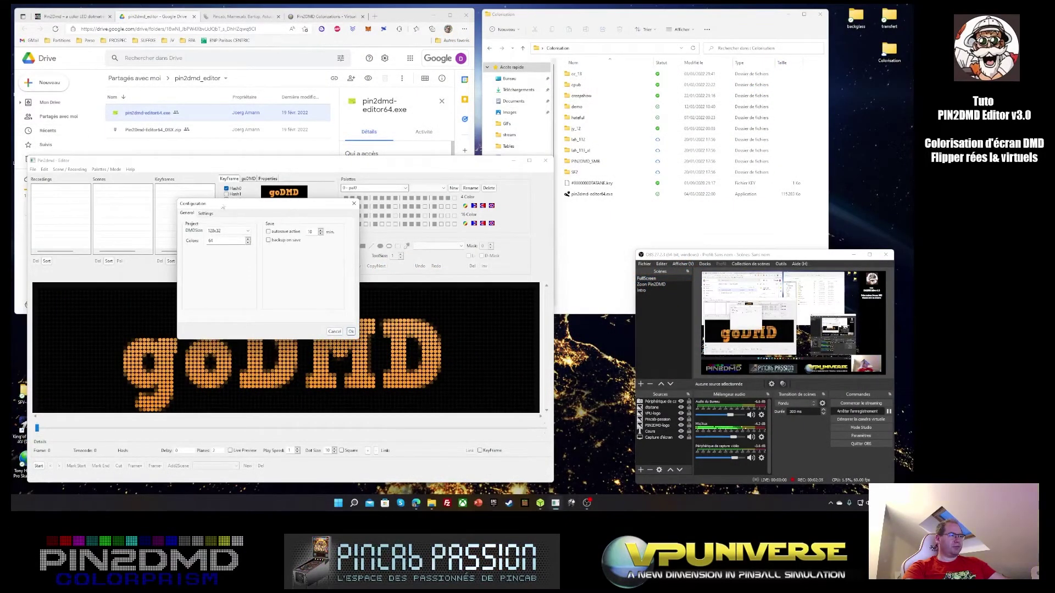
pyautogui.click(354, 203)
# Open the editor configuration, try 16 as the project's number of colors and restore 64.
pyautogui.click(106, 169)
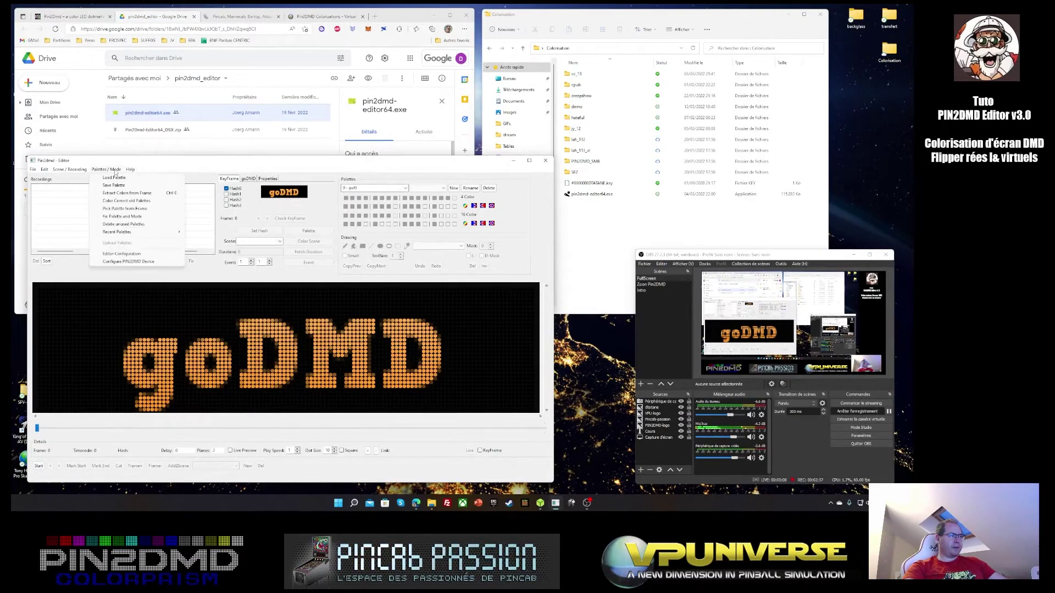
pyautogui.click(137, 254)
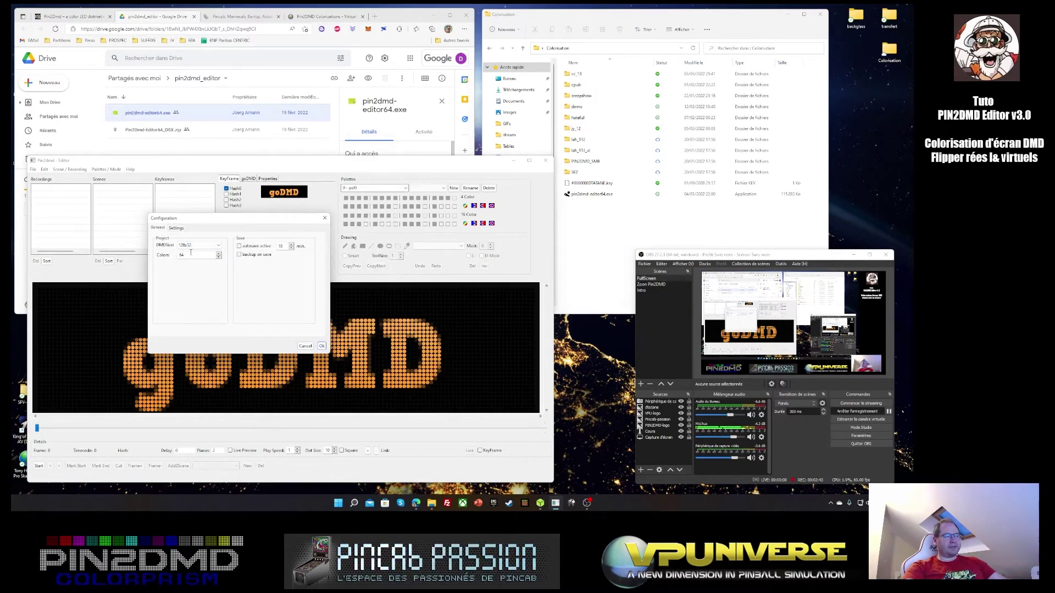
pyautogui.moveTo(177, 257); pyautogui.dragTo(215, 258)
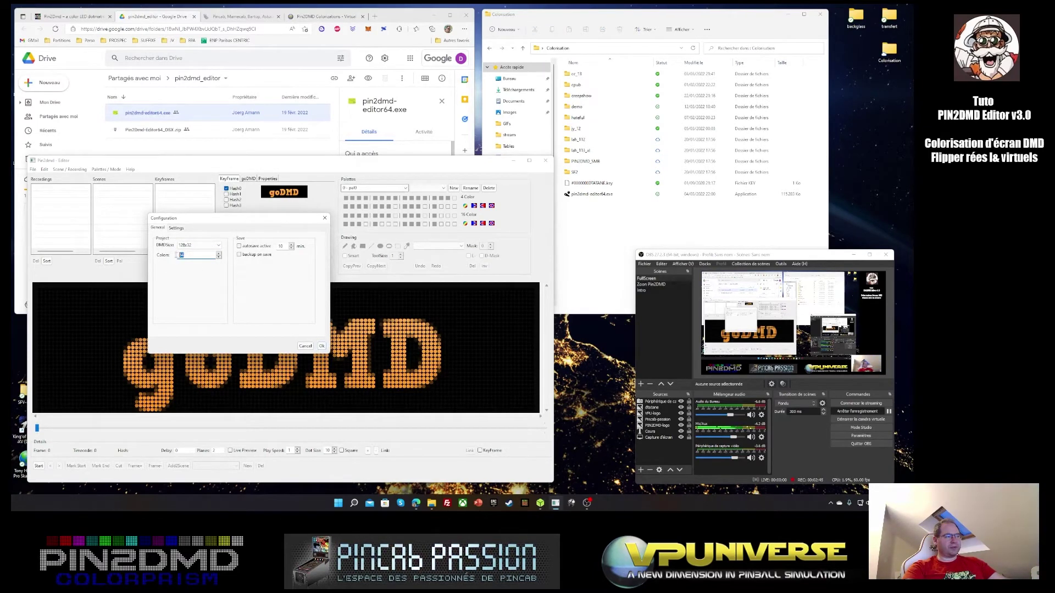
pyautogui.write('16')
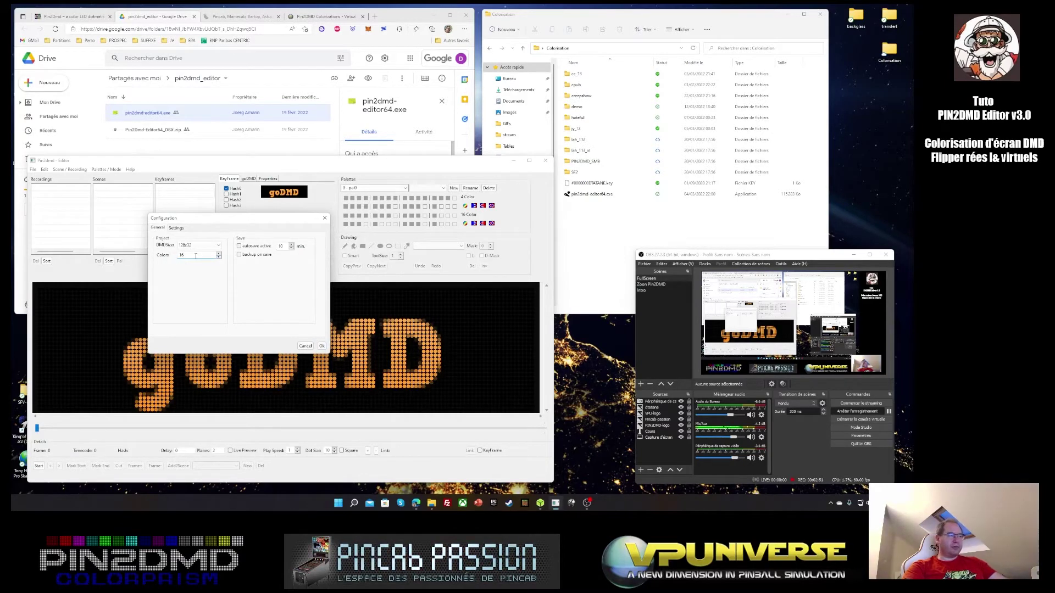
pyautogui.scroll(3, 212, 254)
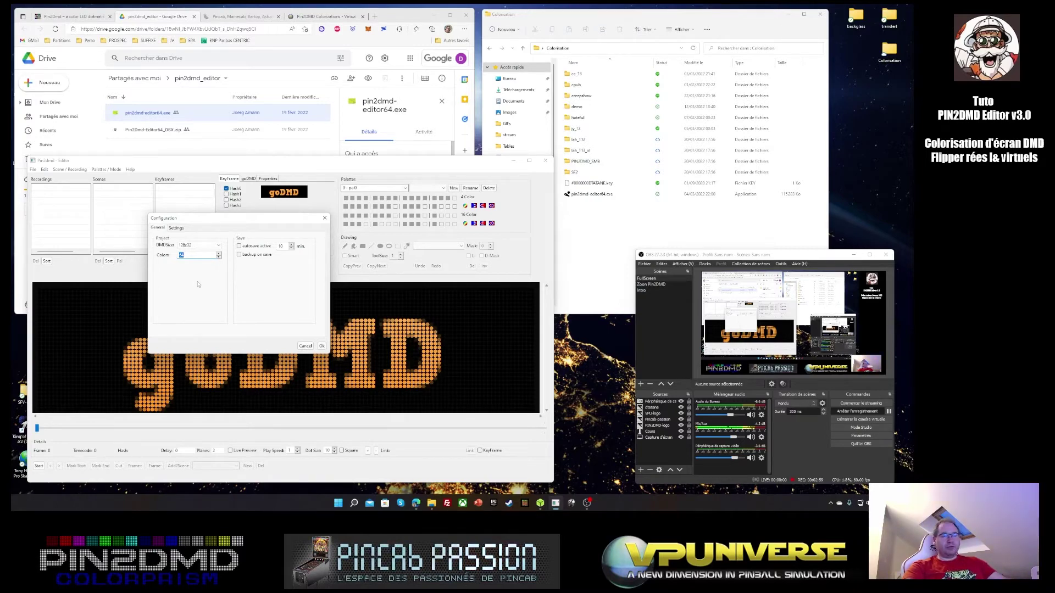
pyautogui.click(204, 255)
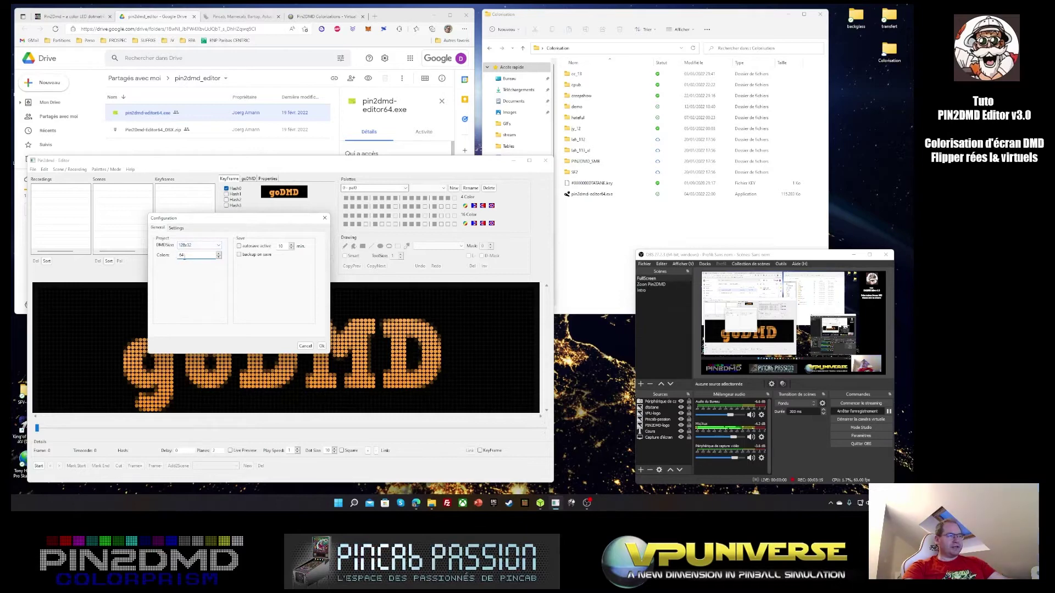
# Check the cutting and export settings, accept the configuration and restart the editor from pin2dmd-editor64.exe.
pyautogui.click(177, 228)
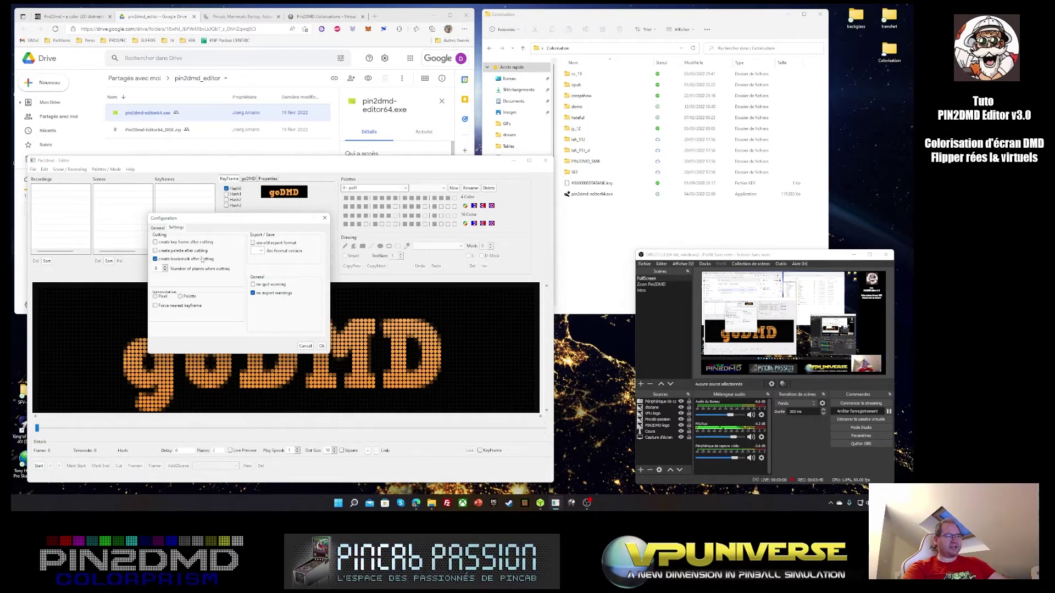
pyautogui.click(321, 345)
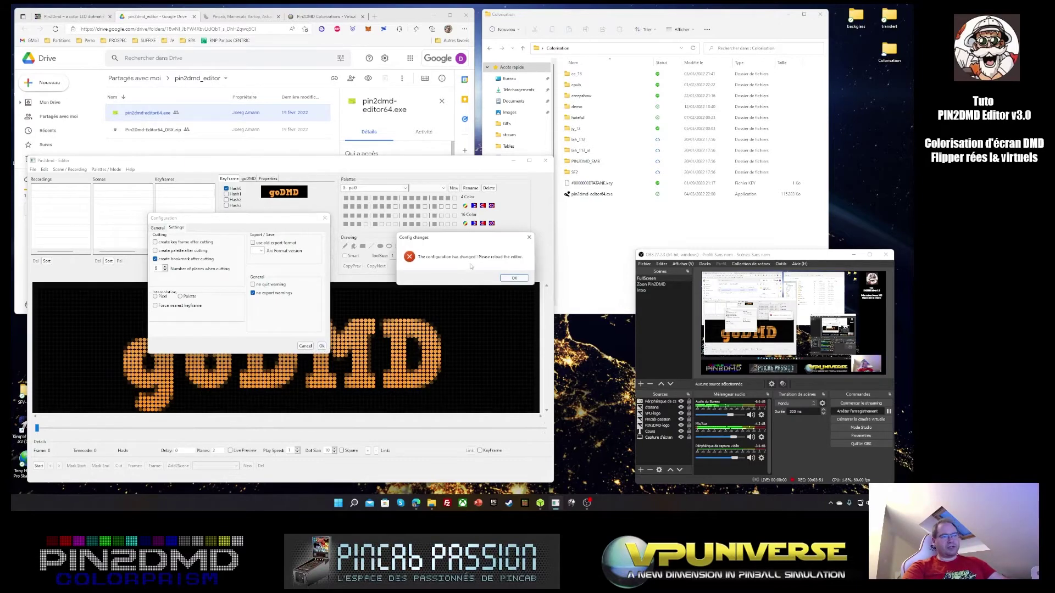
pyautogui.click(515, 278)
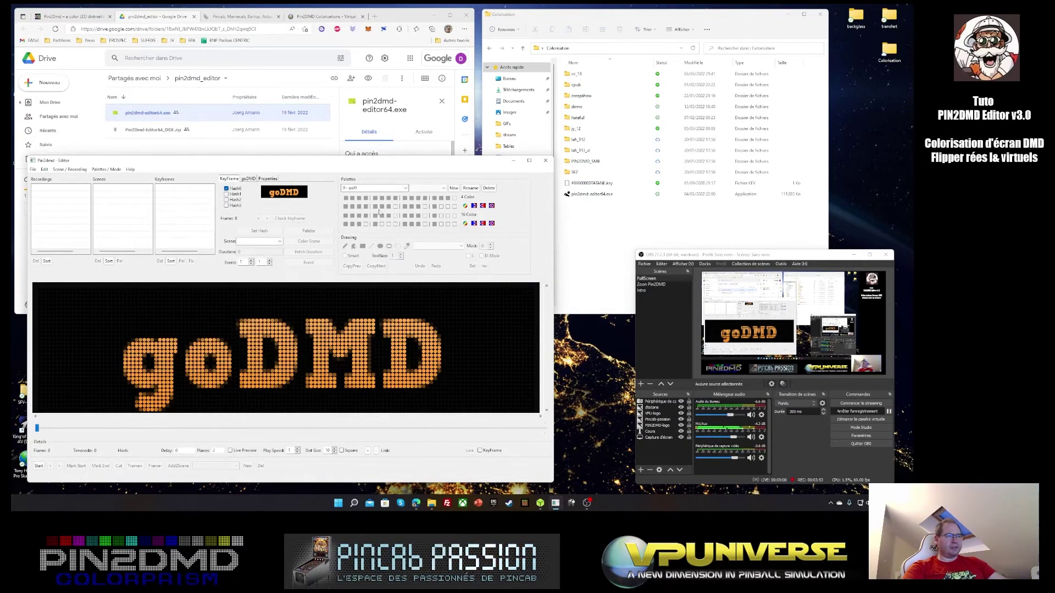
pyautogui.click(544, 160)
pyautogui.doubleClick(591, 195)
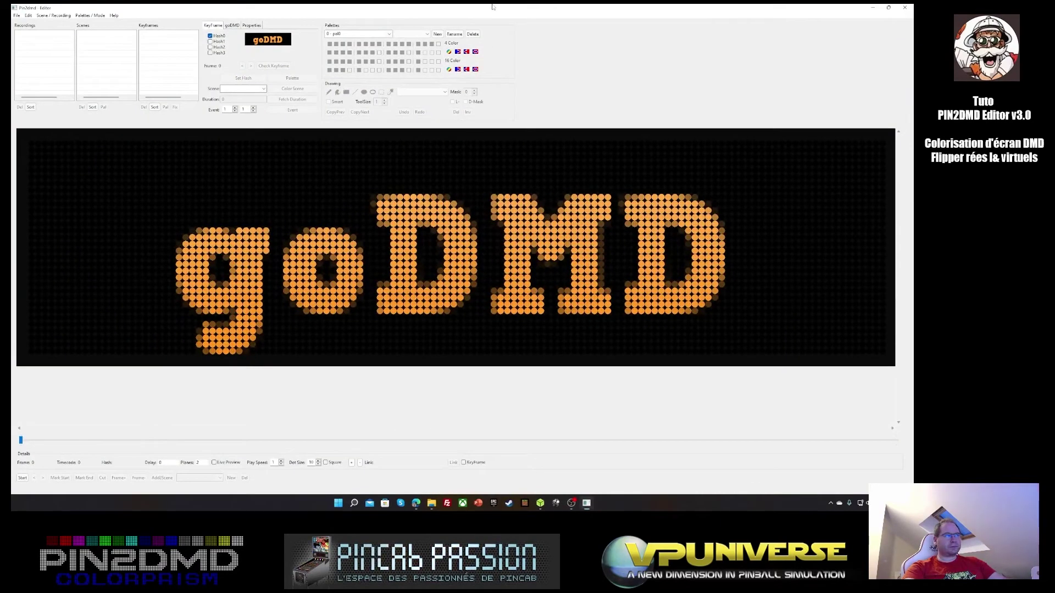
# Take the editor window out of full screen, switch OBS to the Zoom Pin2DMD scene and resize the editor window to fit the captured area.
pyautogui.moveTo(494, 5); pyautogui.dragTo(438, 75)
pyautogui.click(834, 258)
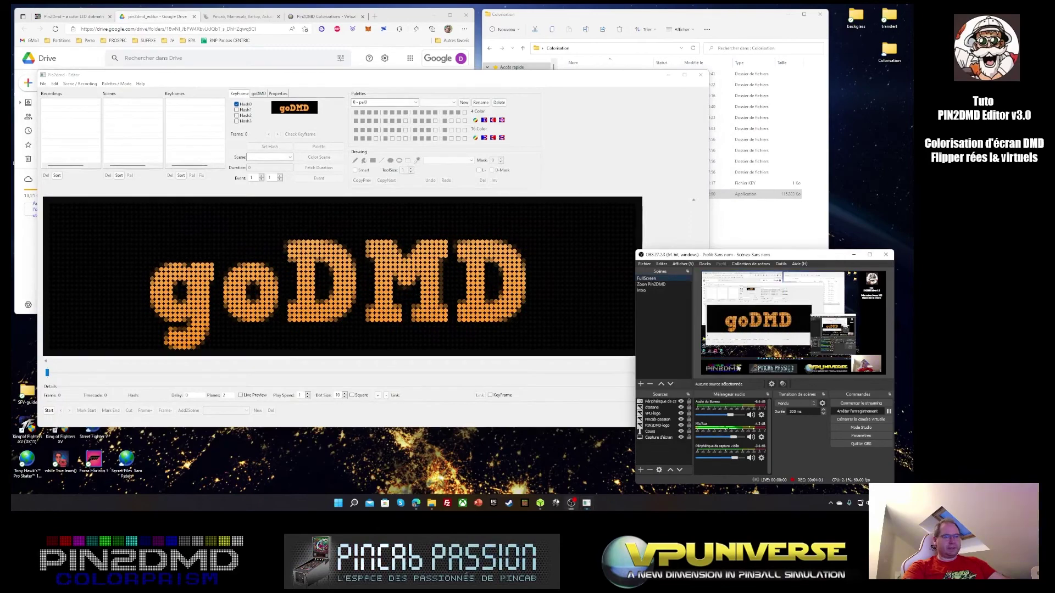
pyautogui.click(652, 284)
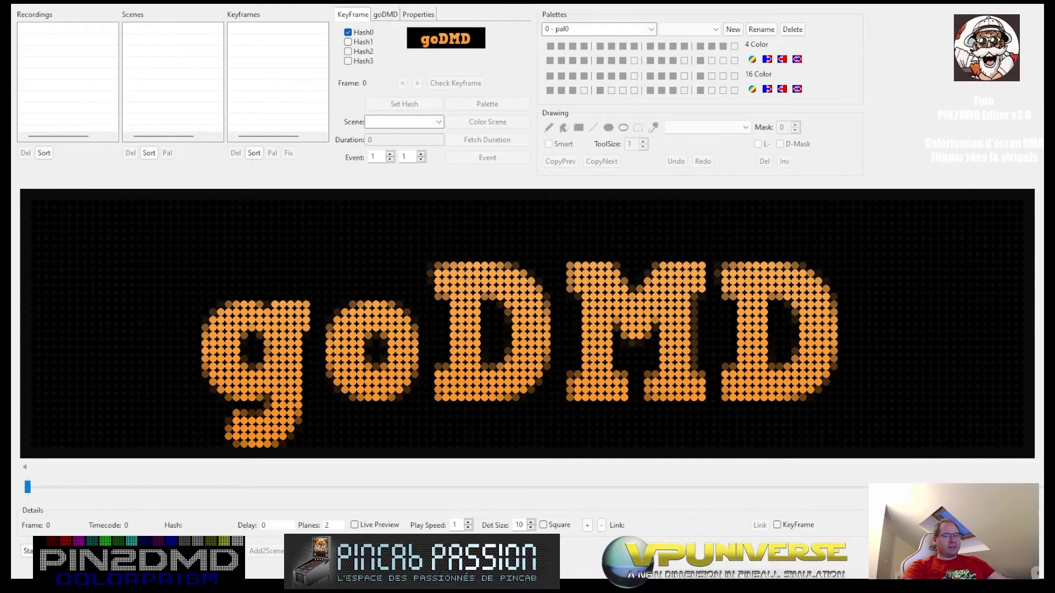
pyautogui.moveTo(1043, 579); pyautogui.dragTo(901, 522)
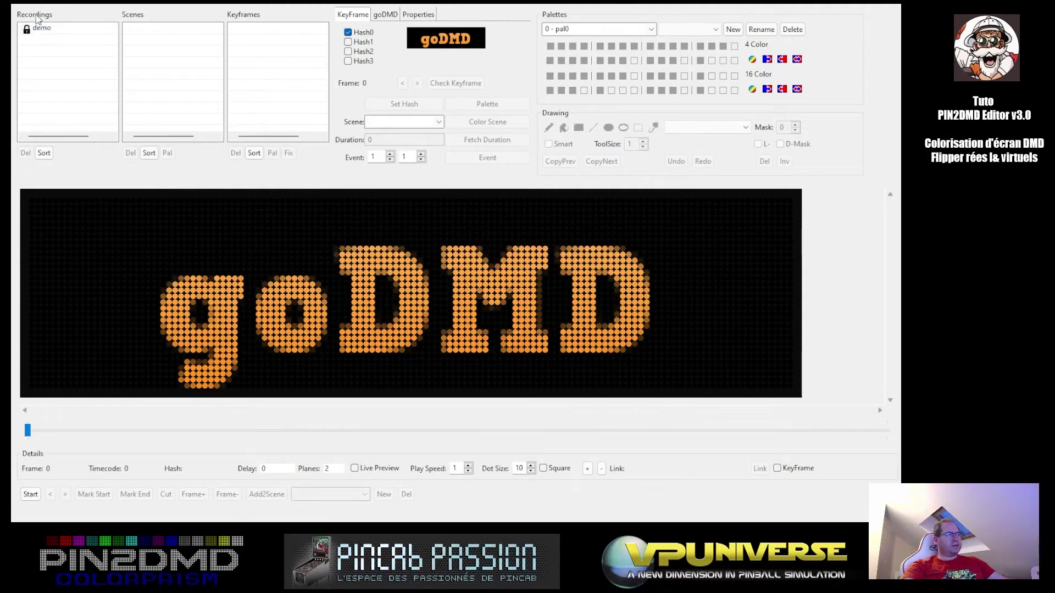
# Select the demo recording and scrub through its frames to the end and back to the first frame.
pyautogui.click(47, 30)
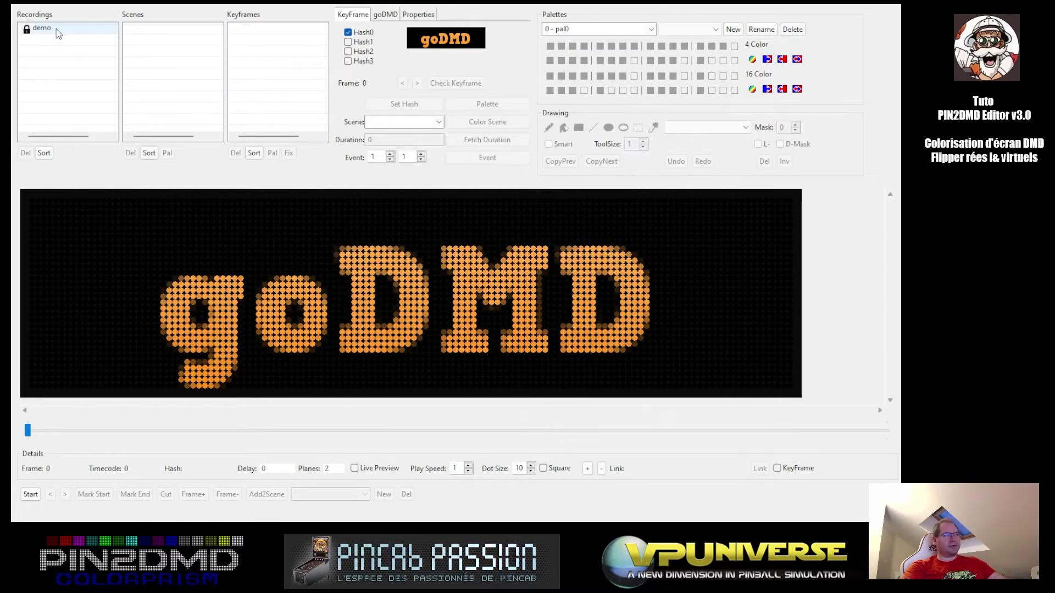
pyautogui.click(56, 29)
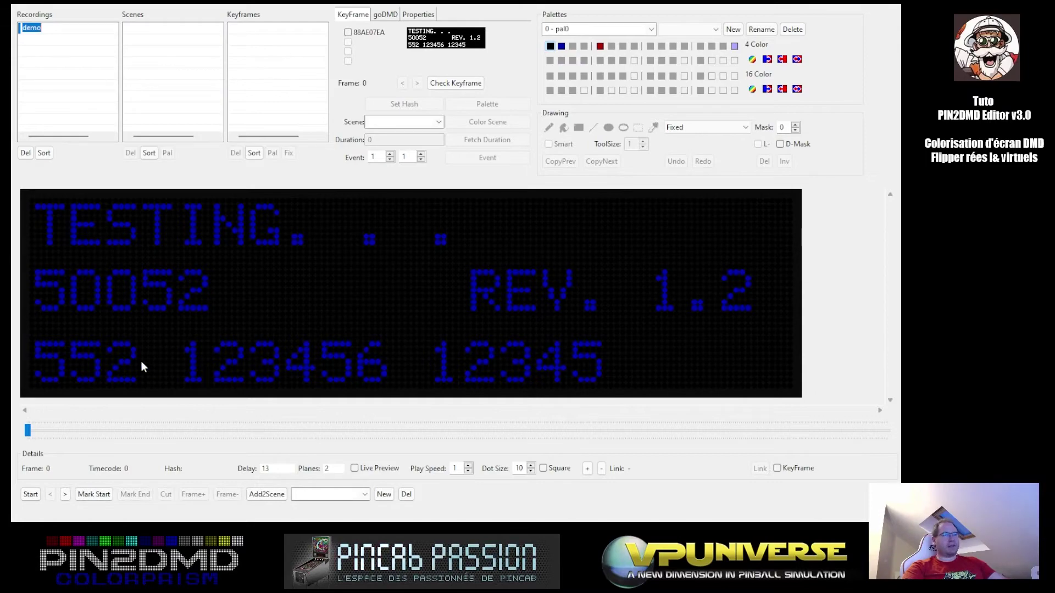
pyautogui.moveTo(27, 430); pyautogui.dragTo(892, 439)
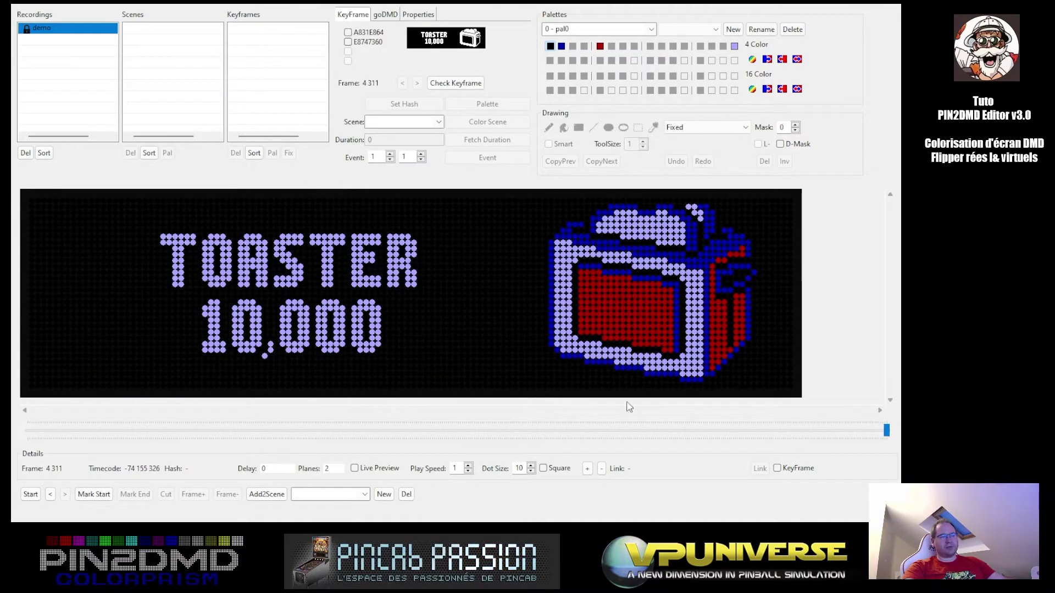
pyautogui.scroll(-1, 887, 430)
pyautogui.scroll(-1, 888, 431)
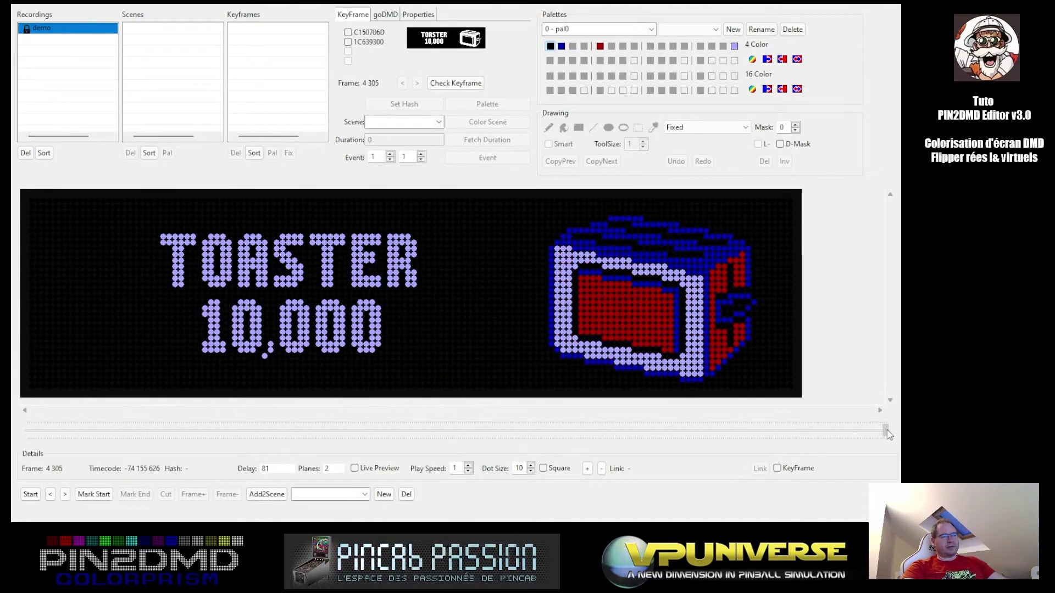
pyautogui.scroll(-5, 886, 429)
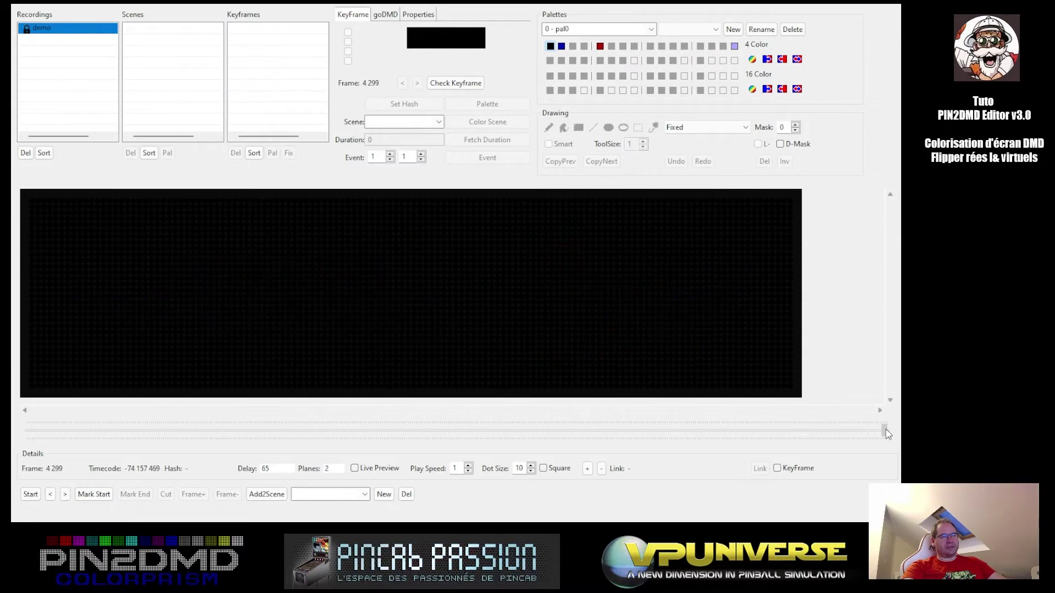
pyautogui.moveTo(886, 434); pyautogui.dragTo(28, 437)
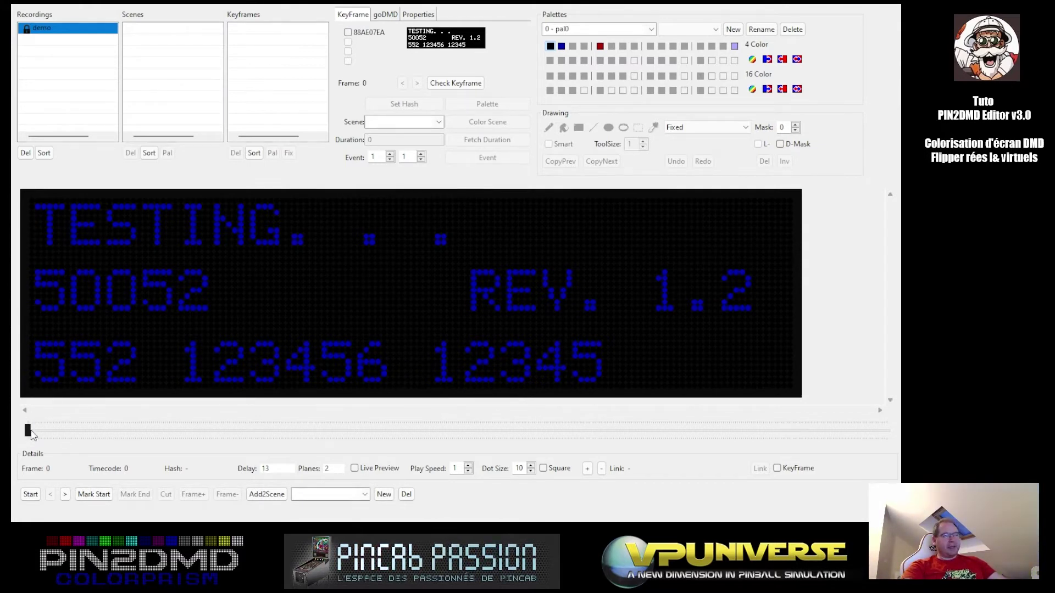
# Go to the GAME OVER frame 3832 of the demo recording and compare it with the neighbouring frames.
pyautogui.moveTo(28, 432); pyautogui.dragTo(793, 428)
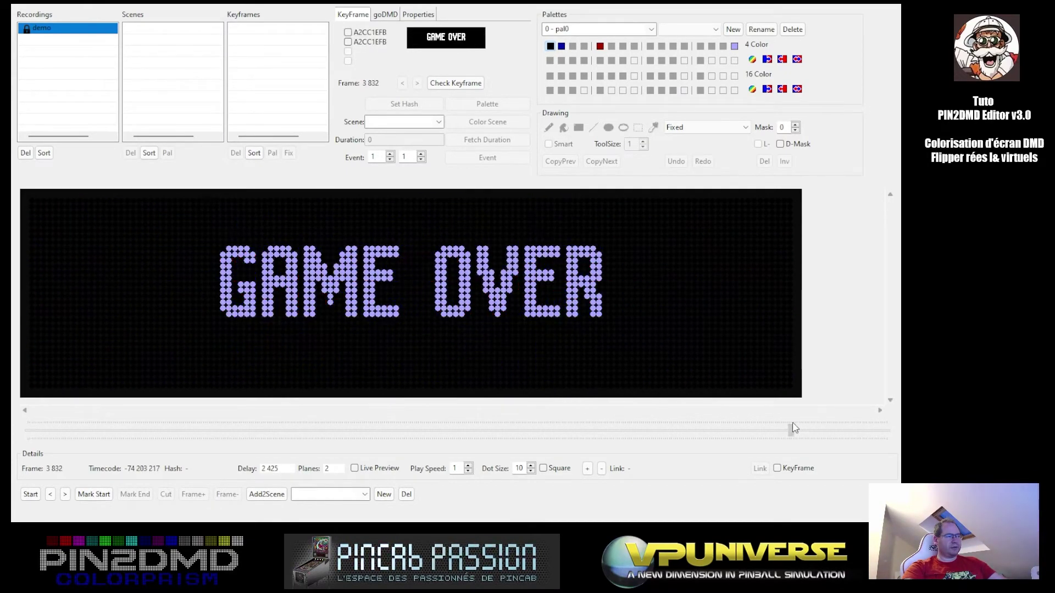
pyautogui.click(65, 494)
pyautogui.click(50, 494)
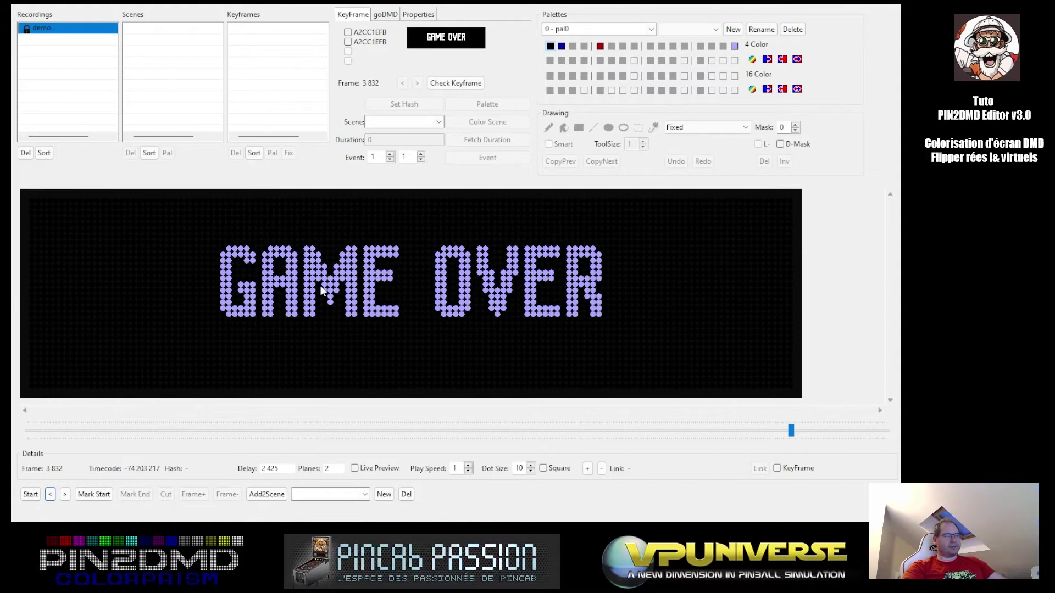
pyautogui.click(64, 494)
pyautogui.click(50, 495)
pyautogui.click(51, 494)
pyautogui.click(65, 494)
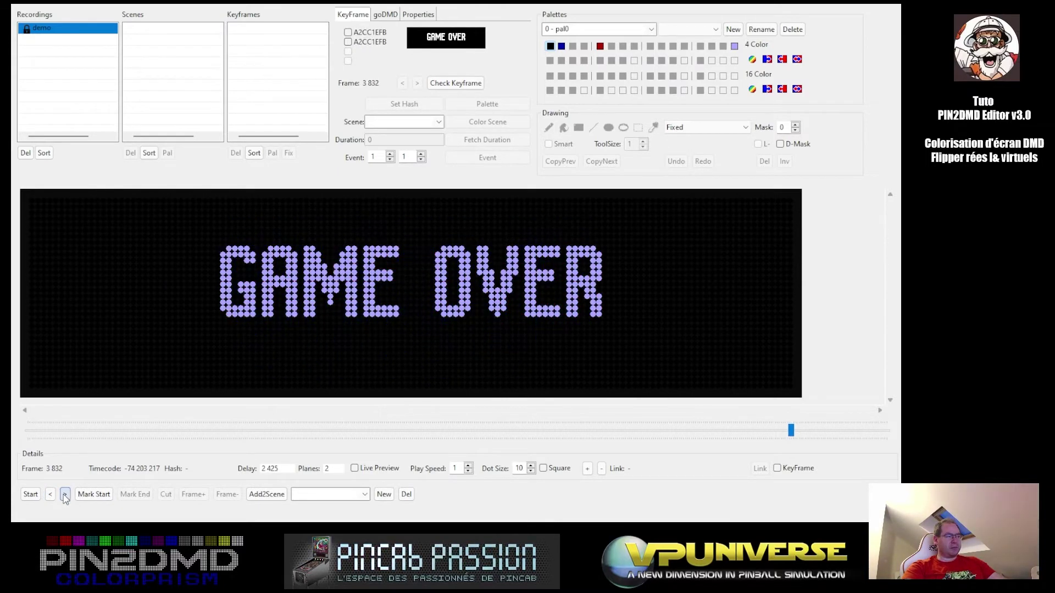
pyautogui.click(52, 495)
pyautogui.click(64, 494)
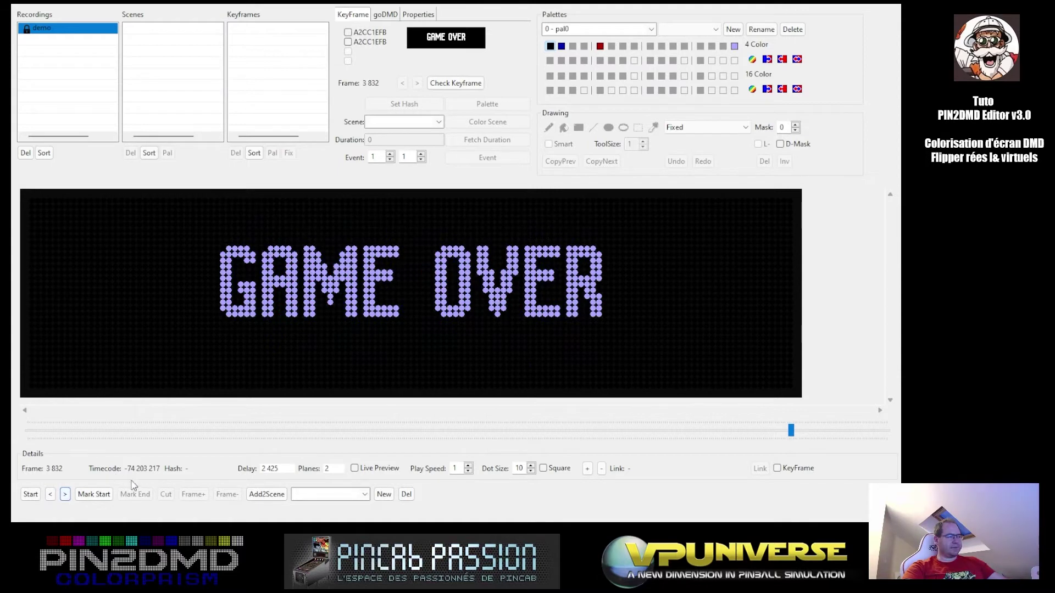
# Try marking the cut start on the GAME OVER frame and step through the following Williams frames and back.
pyautogui.click(102, 498)
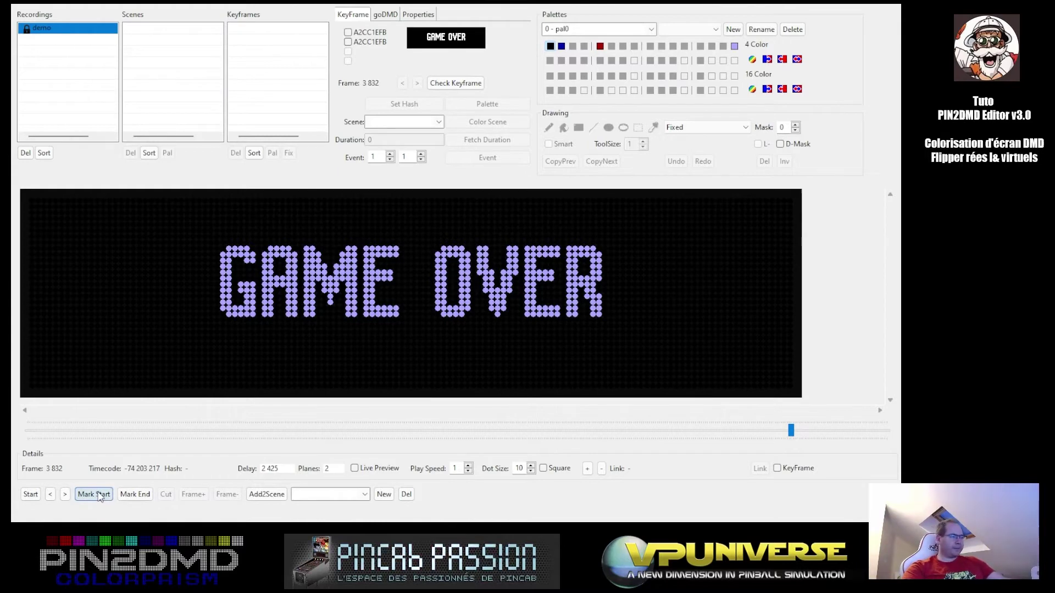
pyautogui.click(64, 497)
pyautogui.click(64, 497)
pyautogui.click(64, 497)
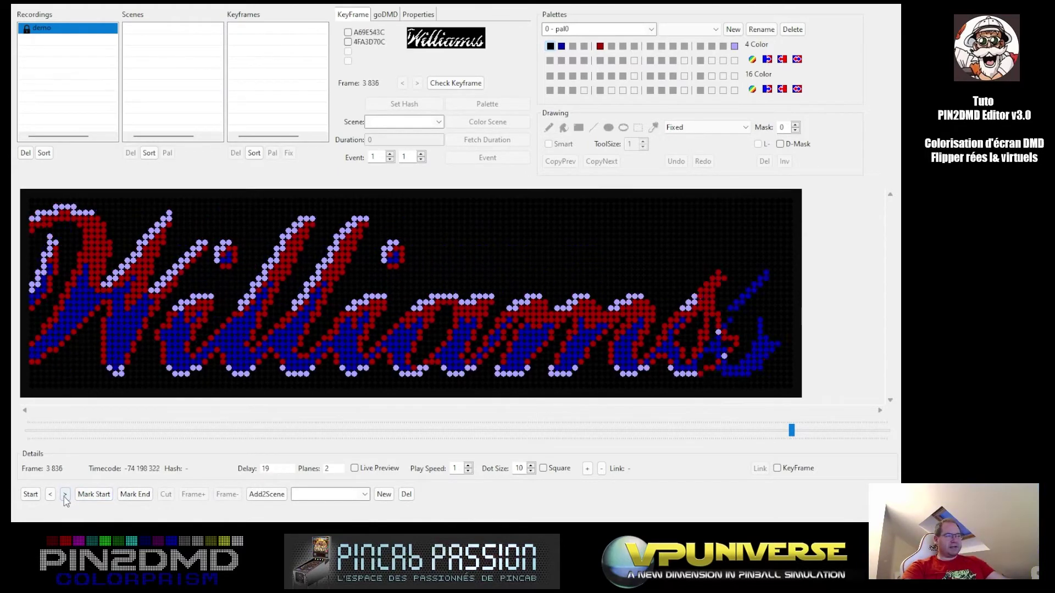
pyautogui.click(65, 497)
pyautogui.click(64, 497)
pyautogui.click(50, 494)
pyautogui.click(50, 494)
pyautogui.click(50, 494)
pyautogui.click(50, 494)
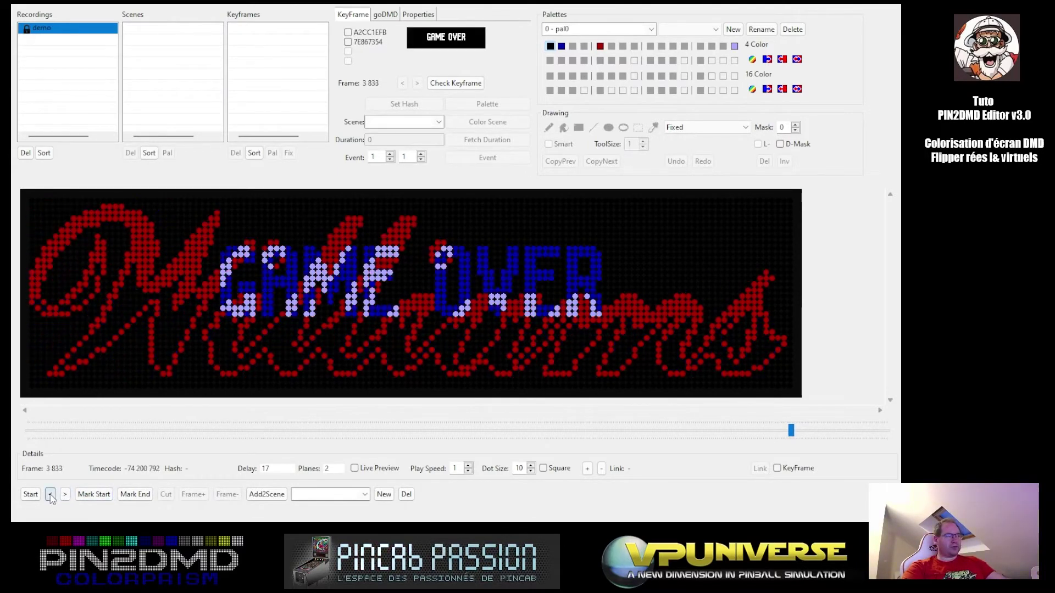
pyautogui.click(50, 494)
pyautogui.click(50, 494)
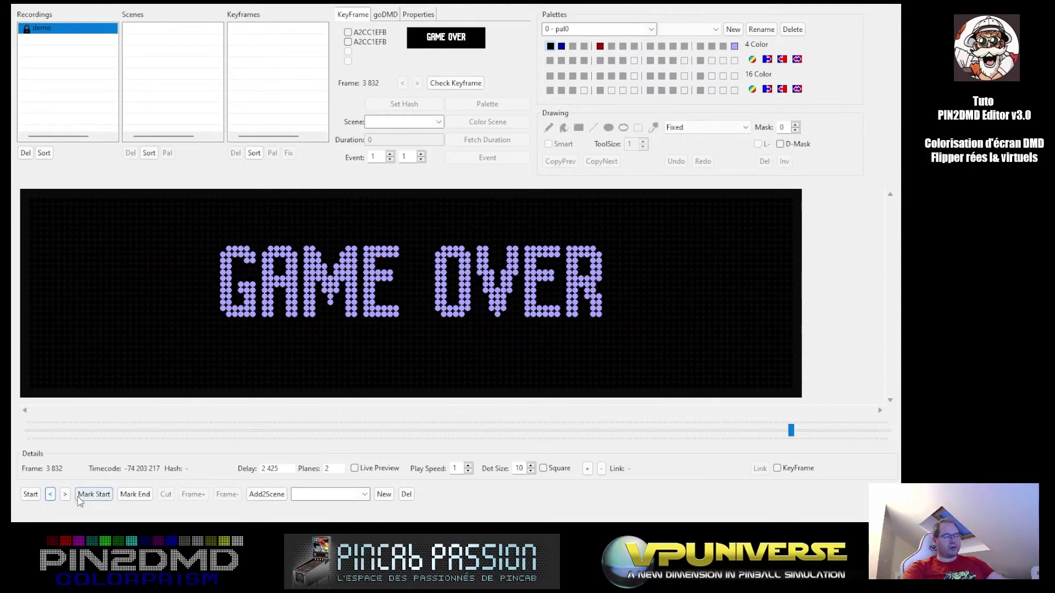
# Mark GAME OVER frame 3832 as both start and end, and cut it into a scene named attract-game-over.
pyautogui.click(93, 495)
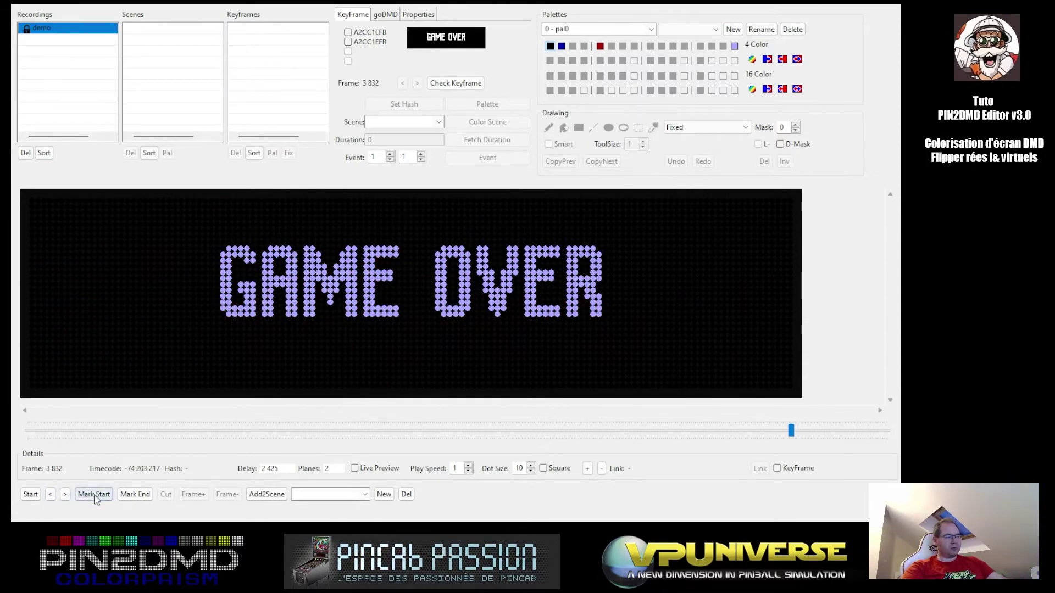
pyautogui.click(136, 495)
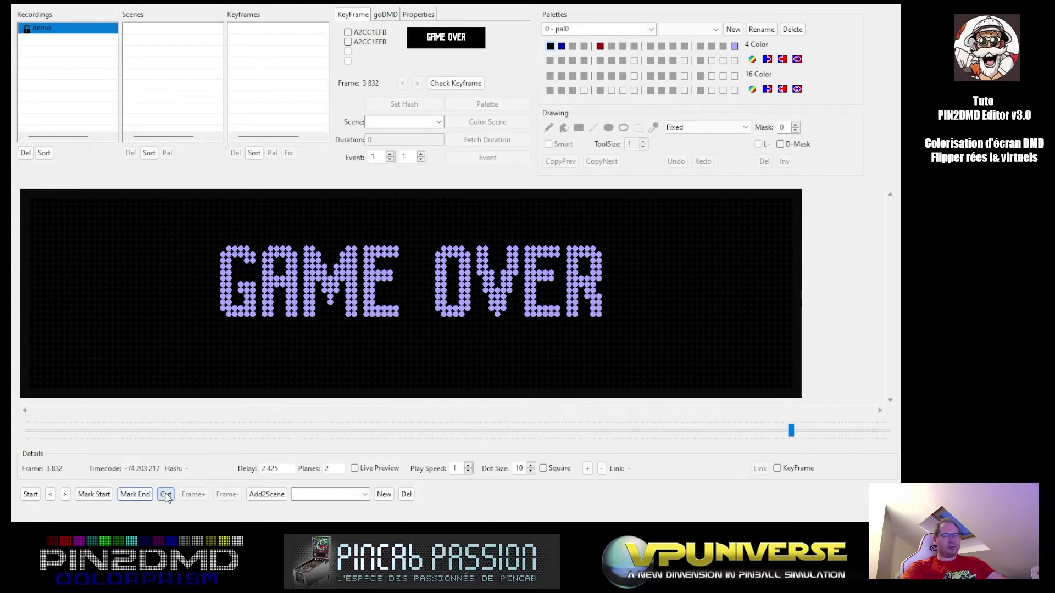
pyautogui.click(166, 496)
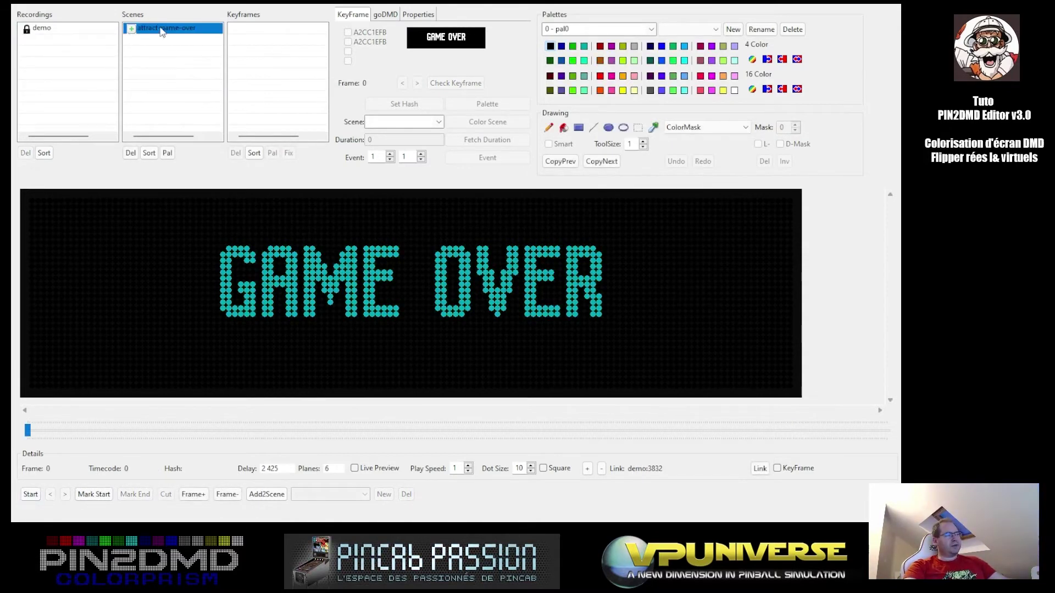
# Return to the demo recording and mark the first clean Williams logo frame, 3834, as the cut start.
pyautogui.click(88, 30)
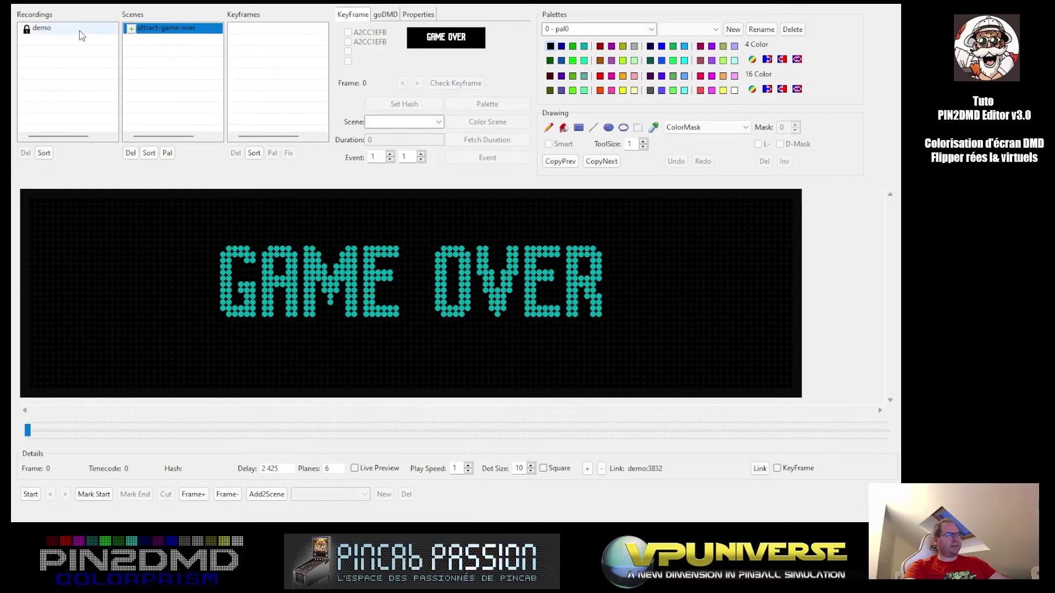
pyautogui.click(65, 495)
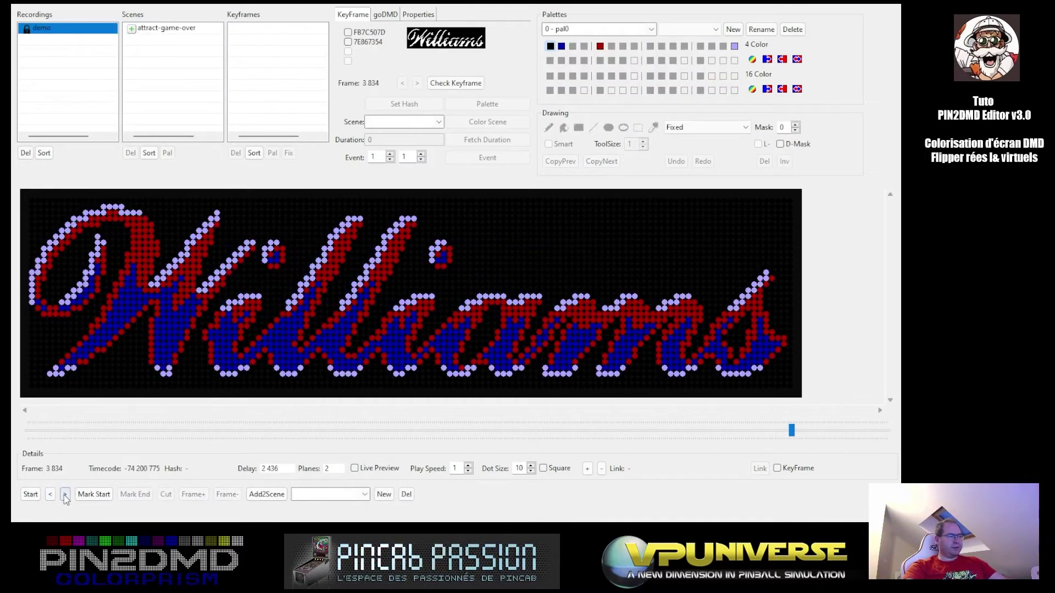
pyautogui.click(65, 495)
pyautogui.click(65, 494)
pyautogui.click(65, 495)
pyautogui.click(50, 495)
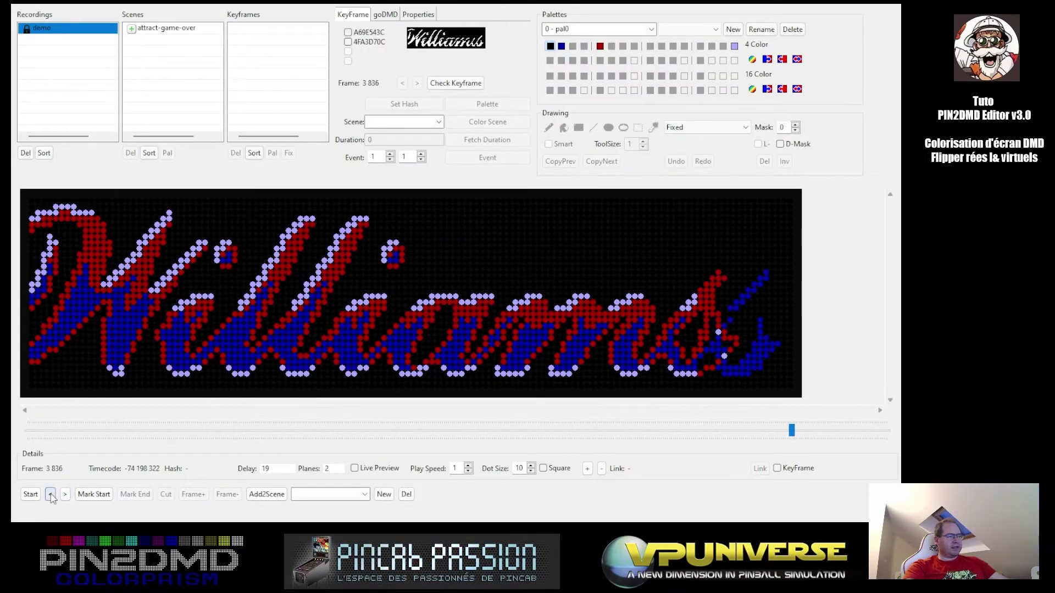
pyautogui.click(51, 494)
pyautogui.click(50, 494)
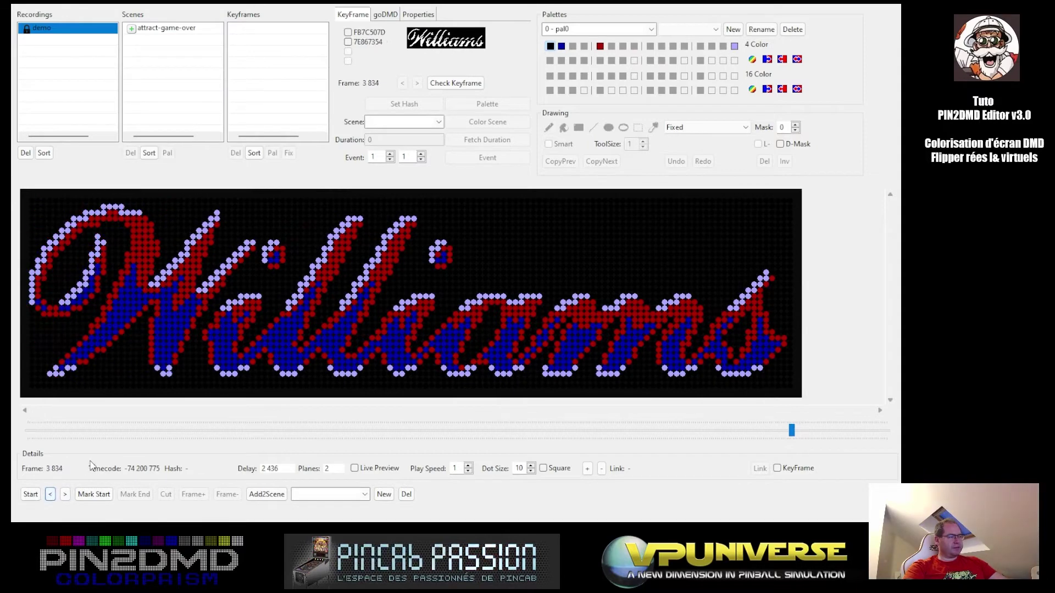
pyautogui.click(99, 496)
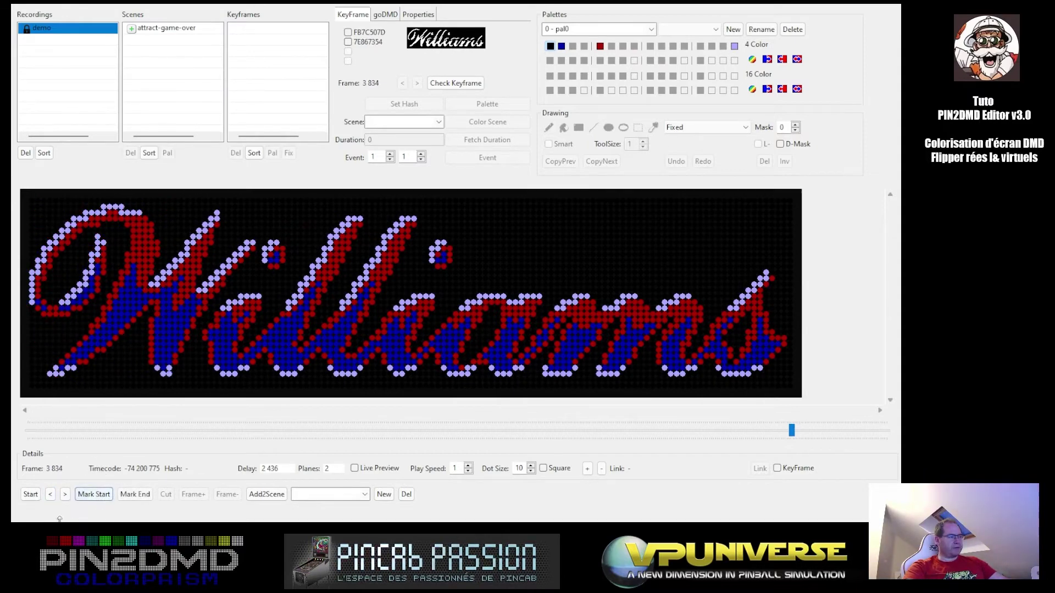
# Advance to the complete PRESENTS frame 3869, mark it as the end and cut the range into a scene named attract-williams.
pyautogui.click(64, 494)
pyautogui.click(65, 494)
pyautogui.click(64, 494)
pyautogui.click(65, 494)
pyautogui.click(65, 495)
pyautogui.click(64, 494)
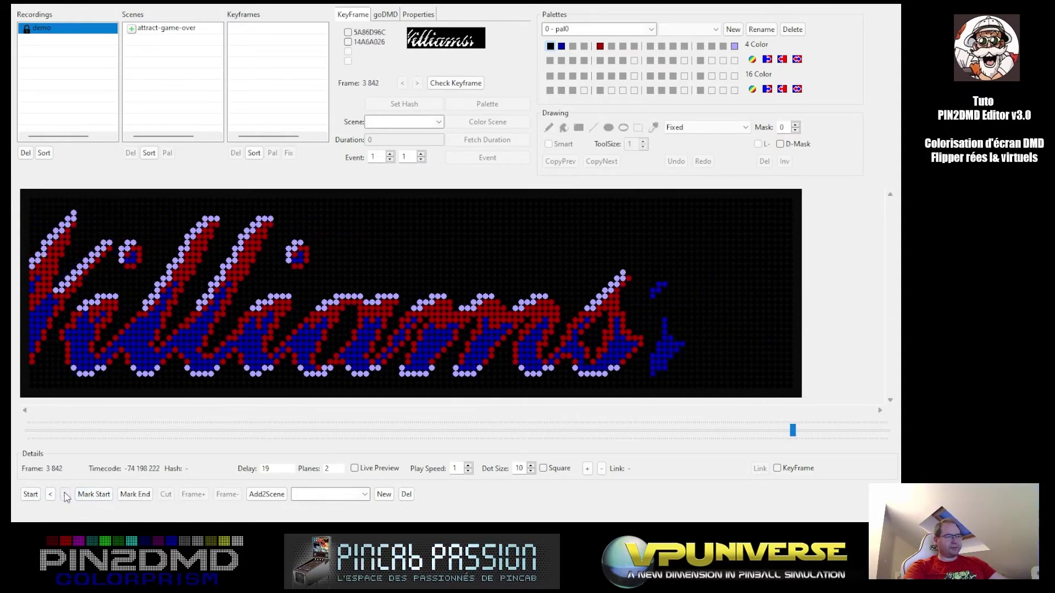
pyautogui.click(65, 494)
pyautogui.click(64, 494)
pyautogui.click(65, 495)
pyautogui.click(65, 494)
pyautogui.click(65, 494)
pyautogui.click(65, 494)
pyautogui.click(65, 494)
pyautogui.click(65, 494)
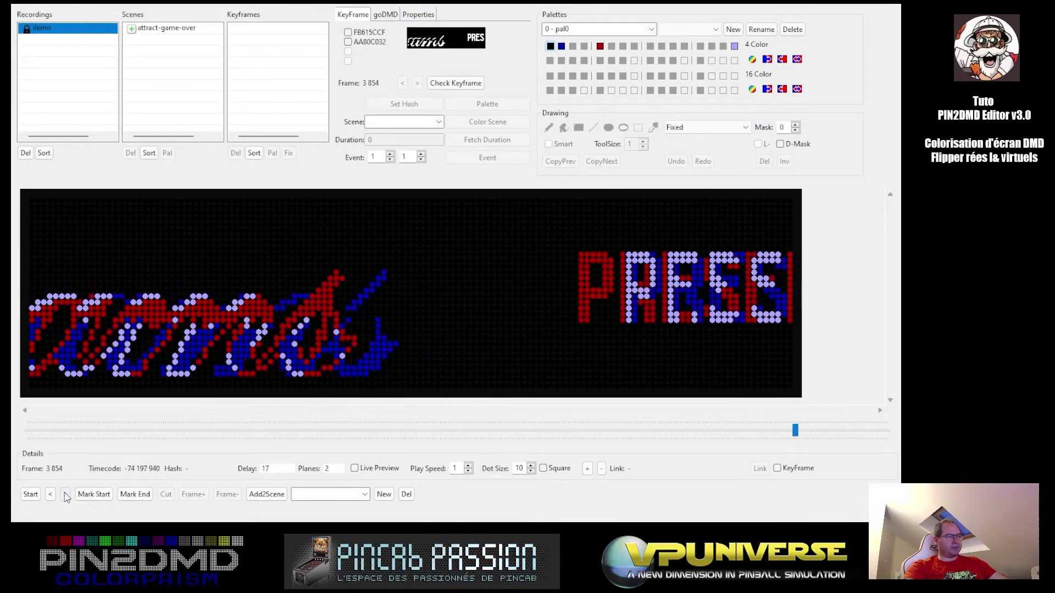
pyautogui.click(65, 495)
pyautogui.click(65, 494)
pyautogui.click(64, 495)
pyautogui.click(65, 494)
pyautogui.click(65, 495)
pyautogui.click(65, 495)
pyautogui.click(65, 494)
pyautogui.click(65, 494)
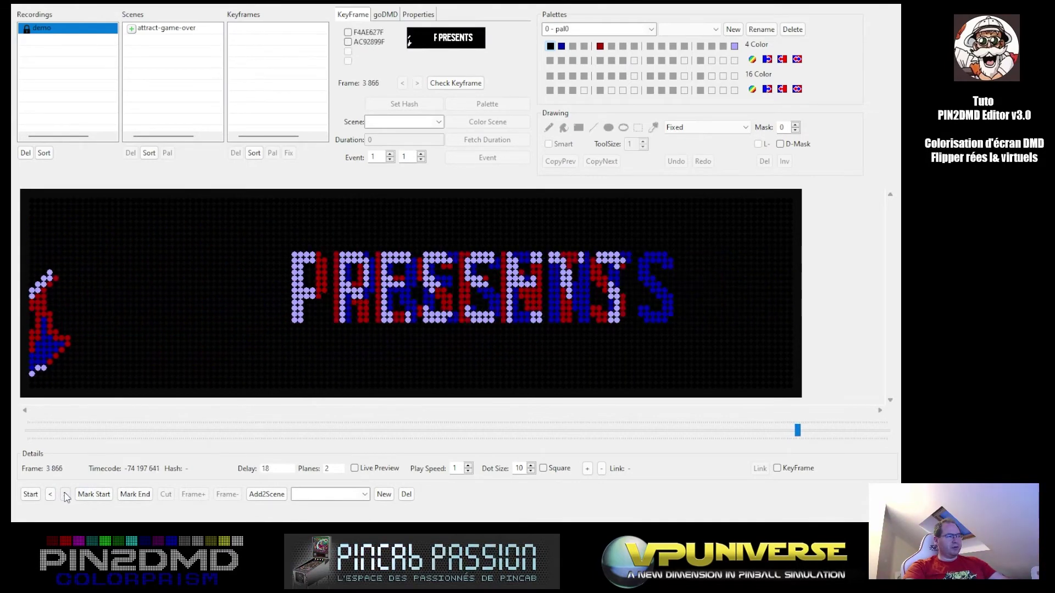
pyautogui.click(64, 494)
pyautogui.click(65, 494)
pyautogui.click(65, 495)
pyautogui.click(65, 494)
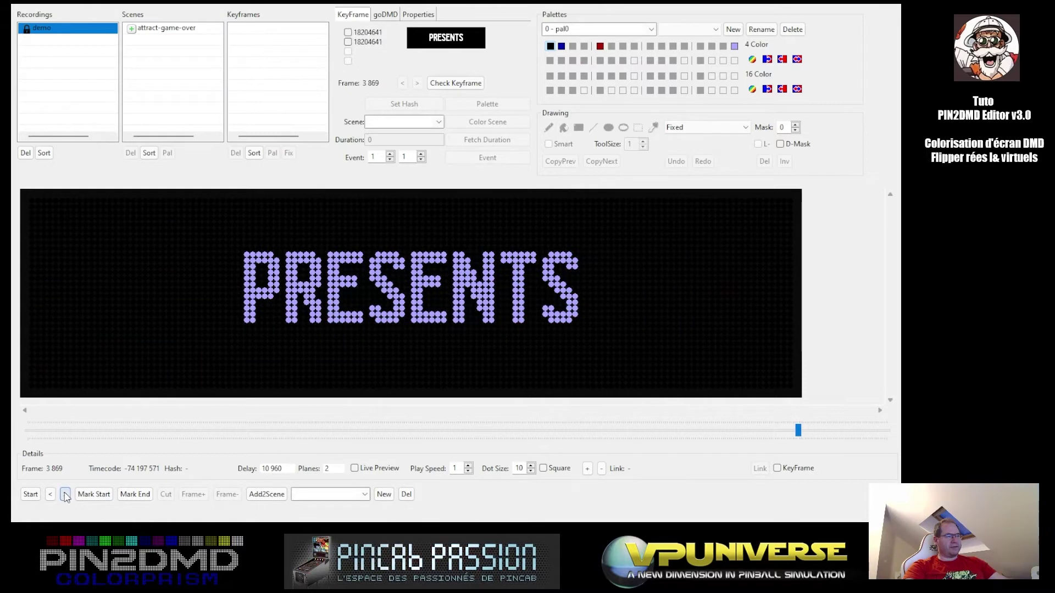
pyautogui.click(135, 494)
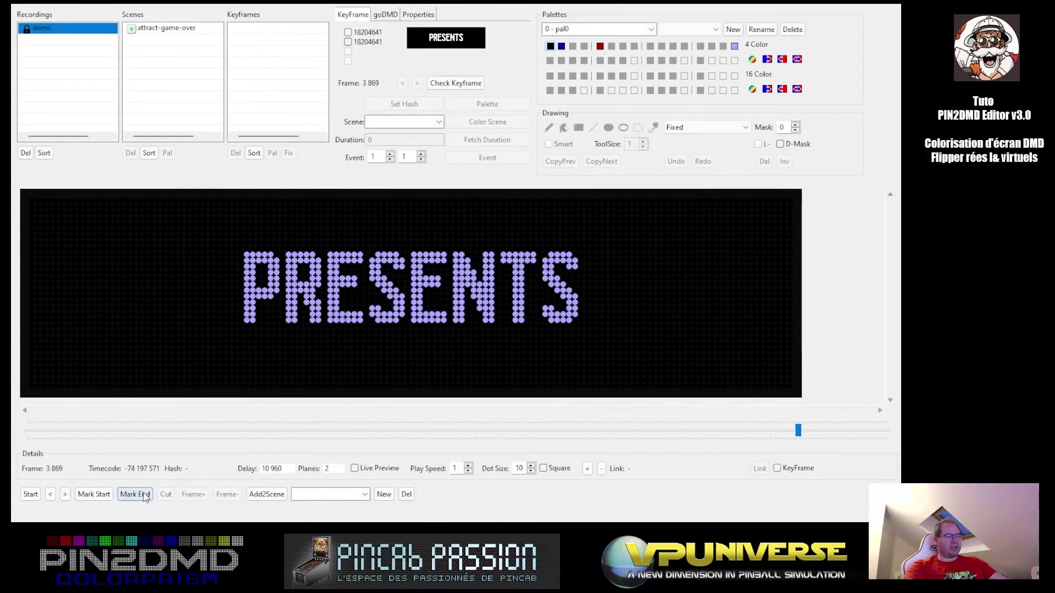
pyautogui.click(165, 496)
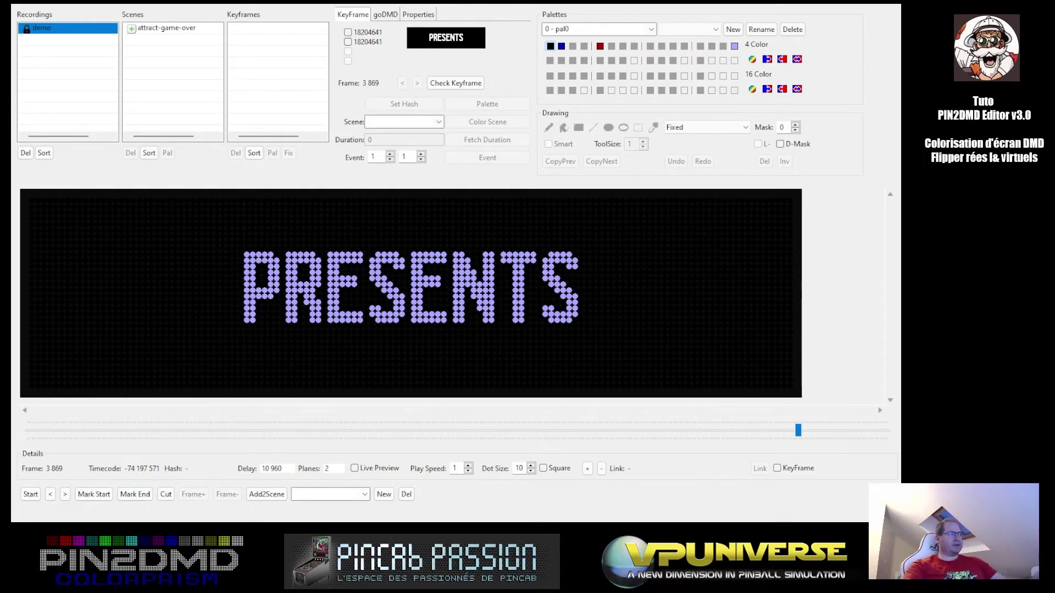
# Check the attract-williams and attract-game-over scenes one after the other.
pyautogui.click(187, 39)
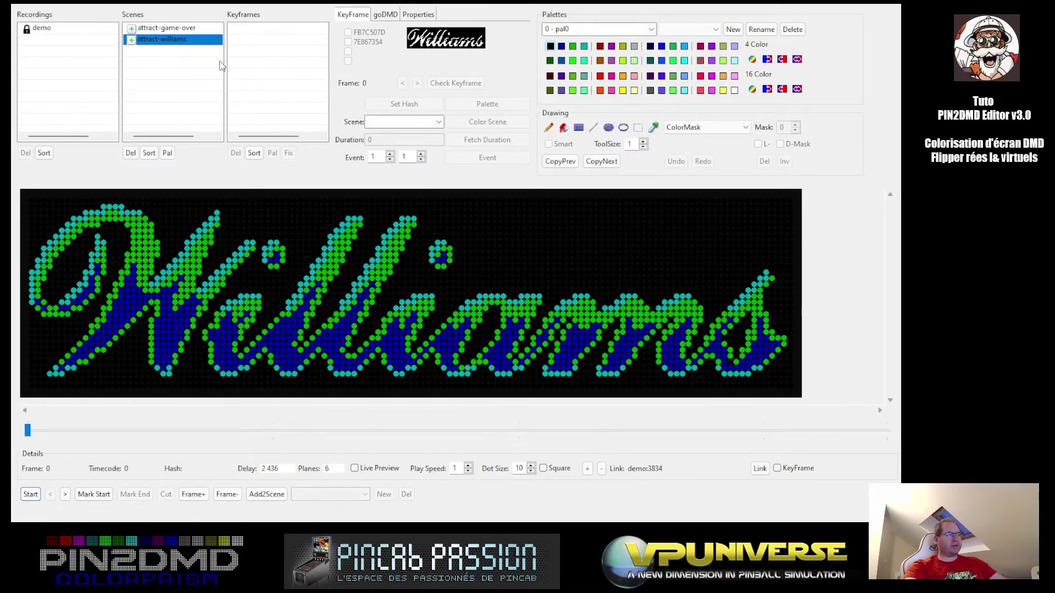
pyautogui.click(151, 28)
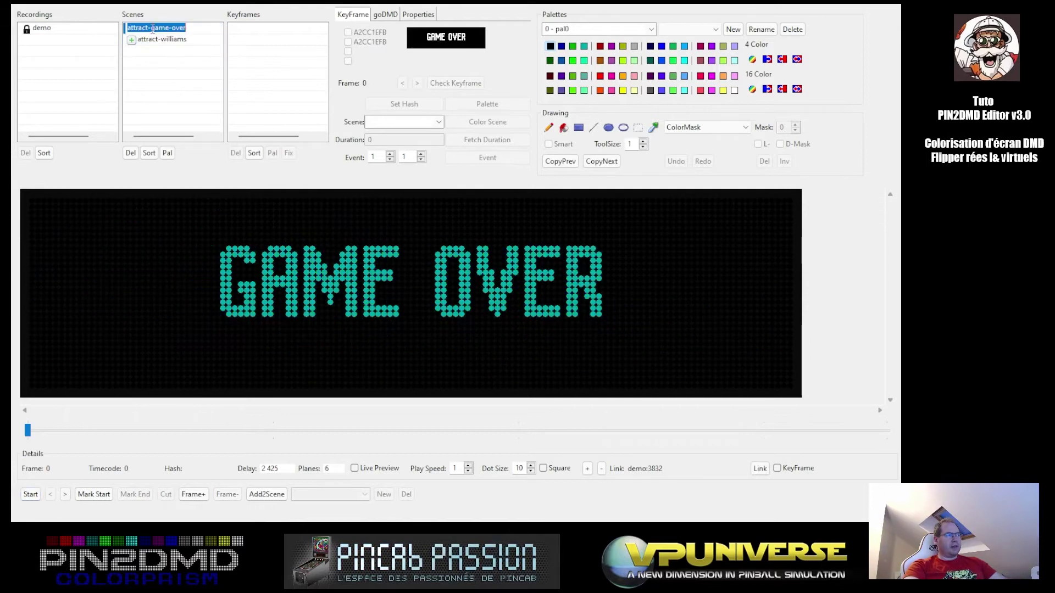
pyautogui.click(151, 28)
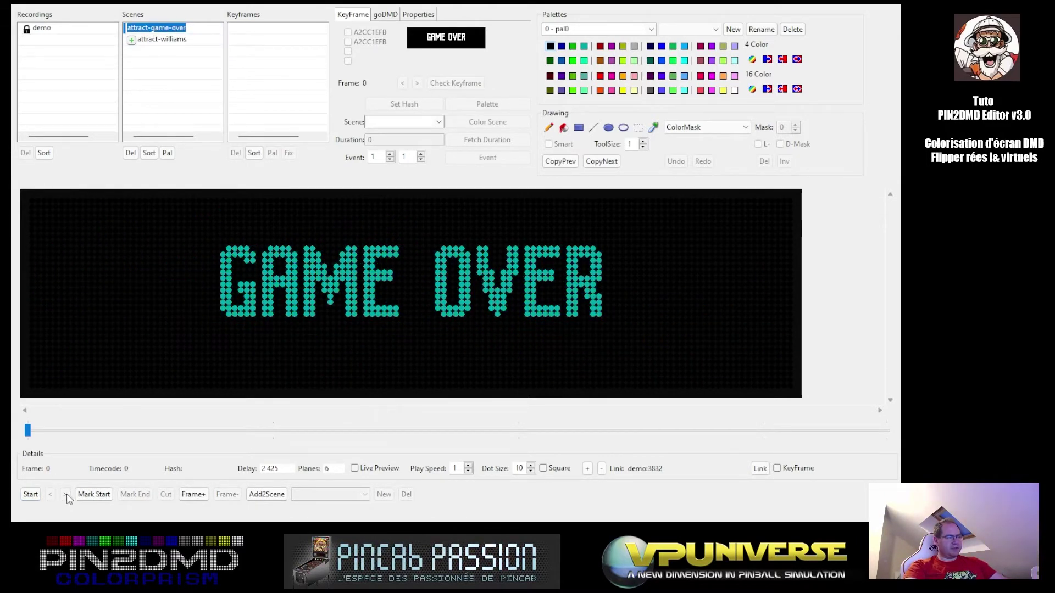
pyautogui.click(28, 428)
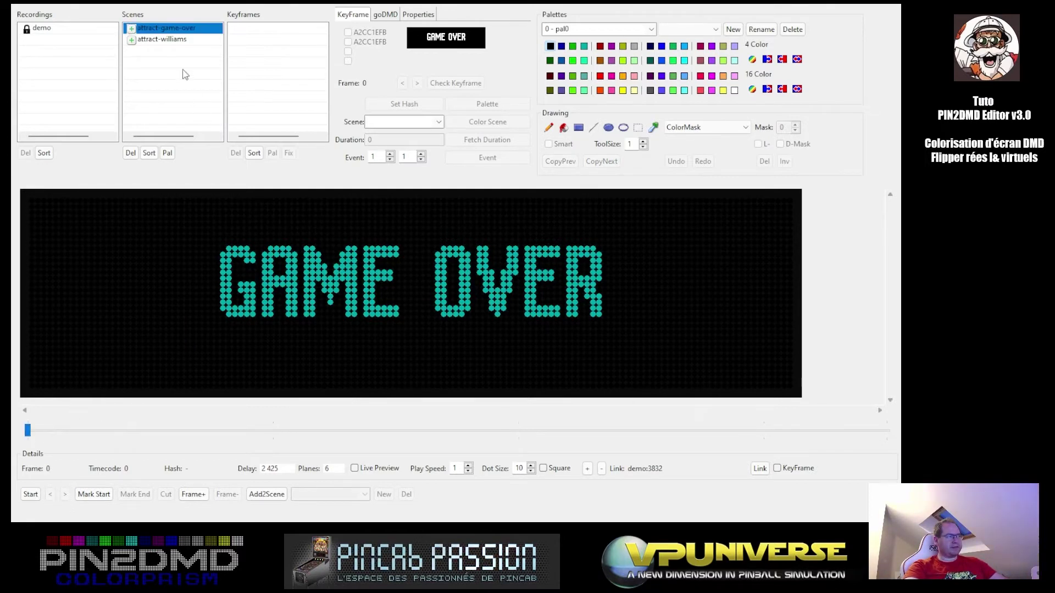
# Review the attract-williams scene frame by frame from the Williams logo to PRESENTS and return to its first frame.
pyautogui.click(136, 40)
pyautogui.click(136, 40)
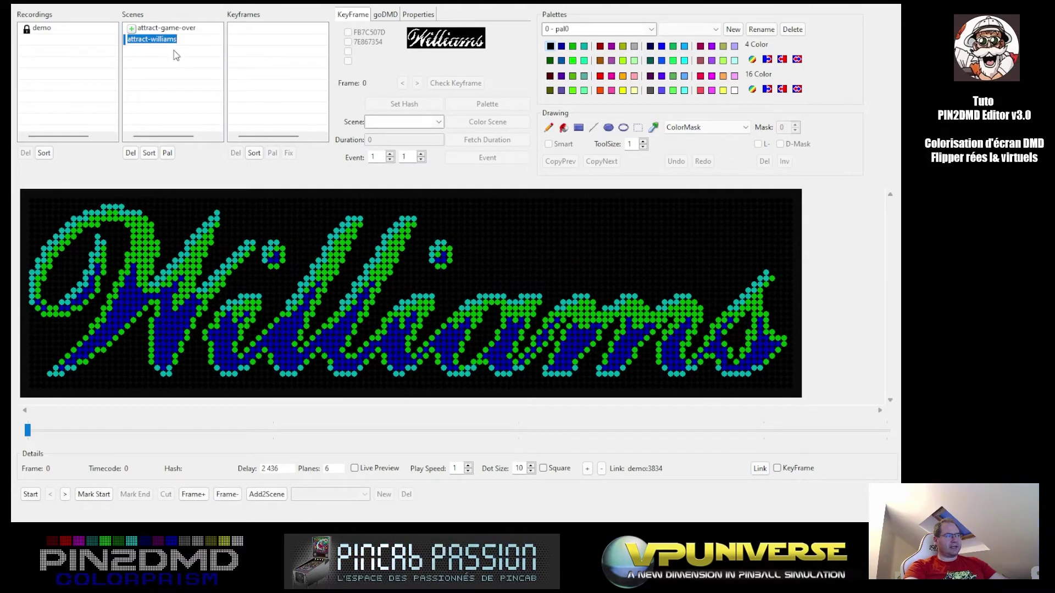
pyautogui.click(64, 494)
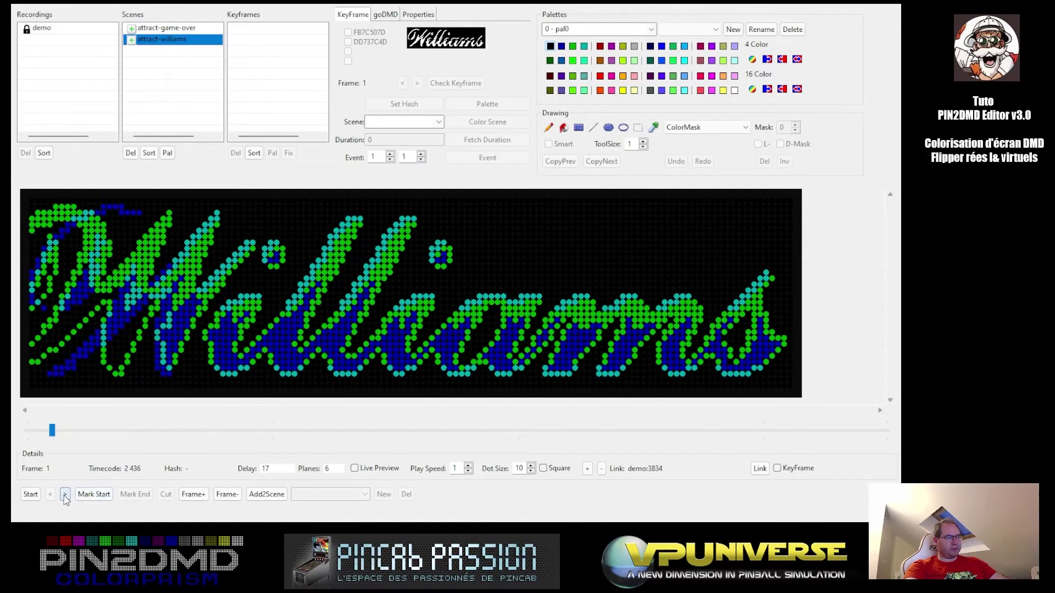
pyautogui.click(64, 495)
pyautogui.click(64, 496)
pyautogui.click(64, 495)
pyautogui.click(64, 495)
pyautogui.click(63, 496)
pyautogui.click(64, 496)
pyautogui.click(64, 495)
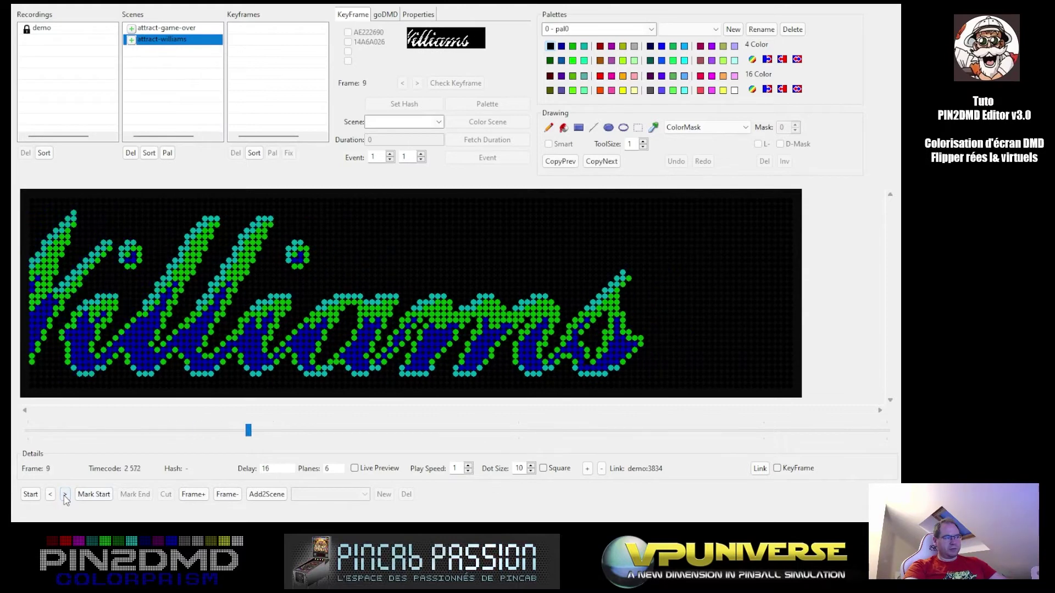
pyautogui.click(64, 496)
pyautogui.click(64, 495)
pyautogui.click(63, 495)
pyautogui.click(63, 495)
pyautogui.click(63, 495)
pyautogui.click(64, 495)
pyautogui.click(63, 496)
pyautogui.click(64, 495)
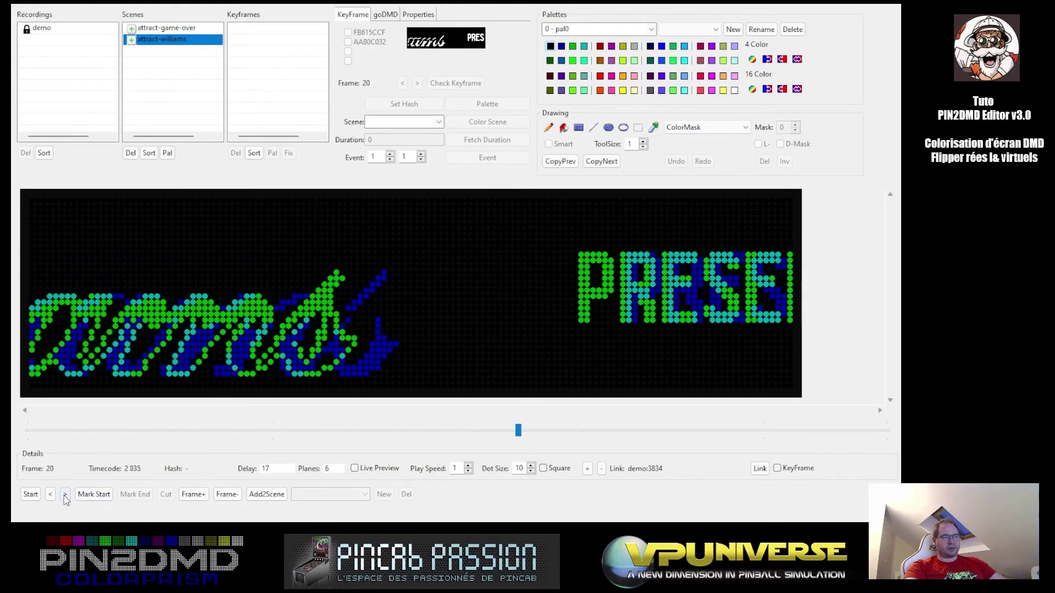
pyautogui.click(64, 495)
pyautogui.click(64, 495)
pyautogui.click(64, 495)
pyautogui.click(64, 495)
pyautogui.click(64, 495)
pyautogui.click(64, 496)
pyautogui.click(64, 495)
pyautogui.click(65, 495)
pyautogui.click(64, 495)
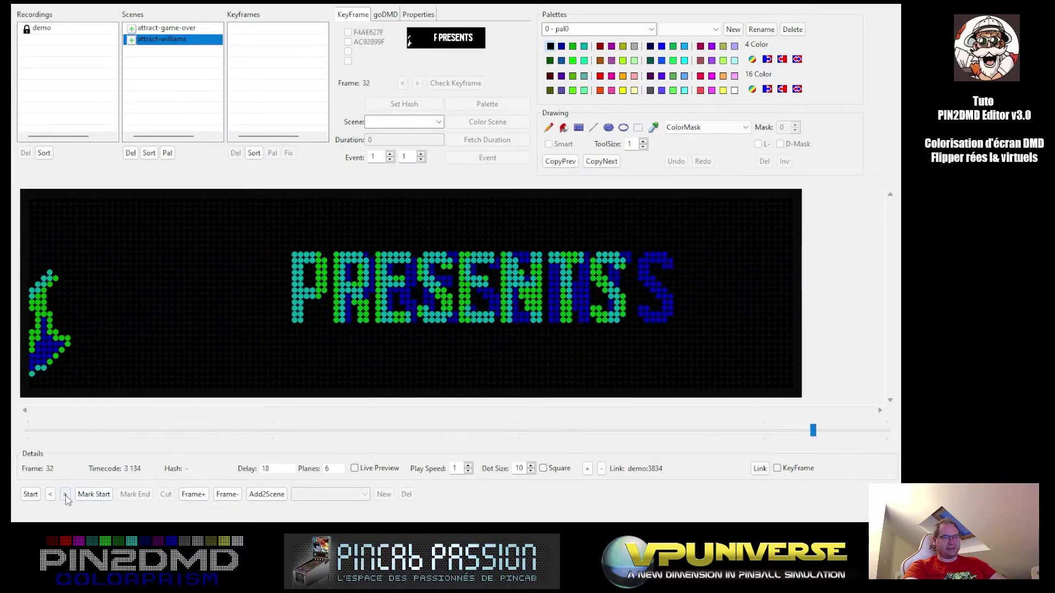
pyautogui.click(65, 495)
pyautogui.click(65, 496)
pyautogui.click(65, 496)
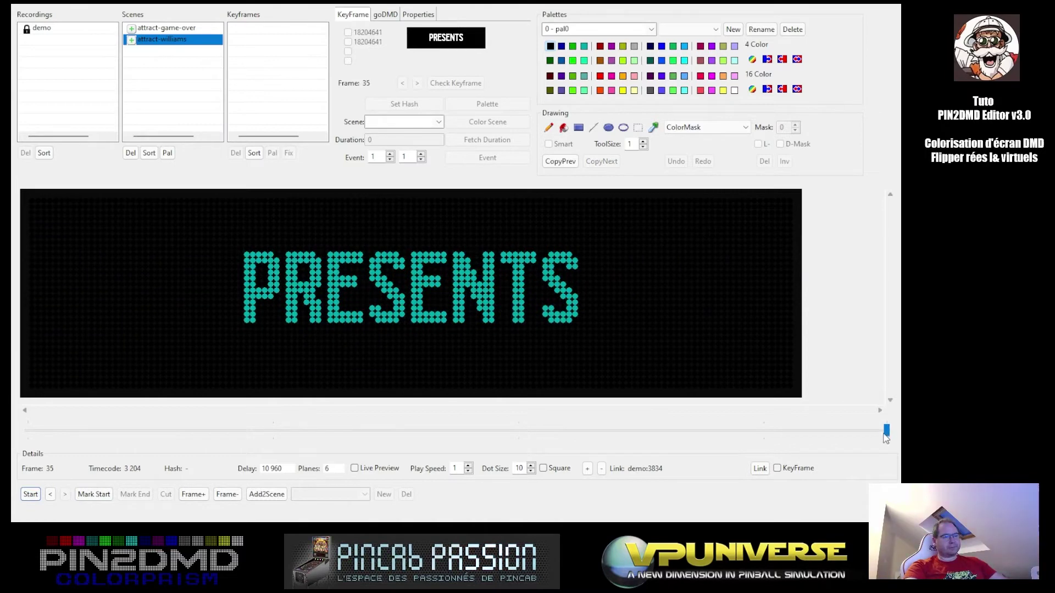
pyautogui.moveTo(886, 430); pyautogui.dragTo(16, 437)
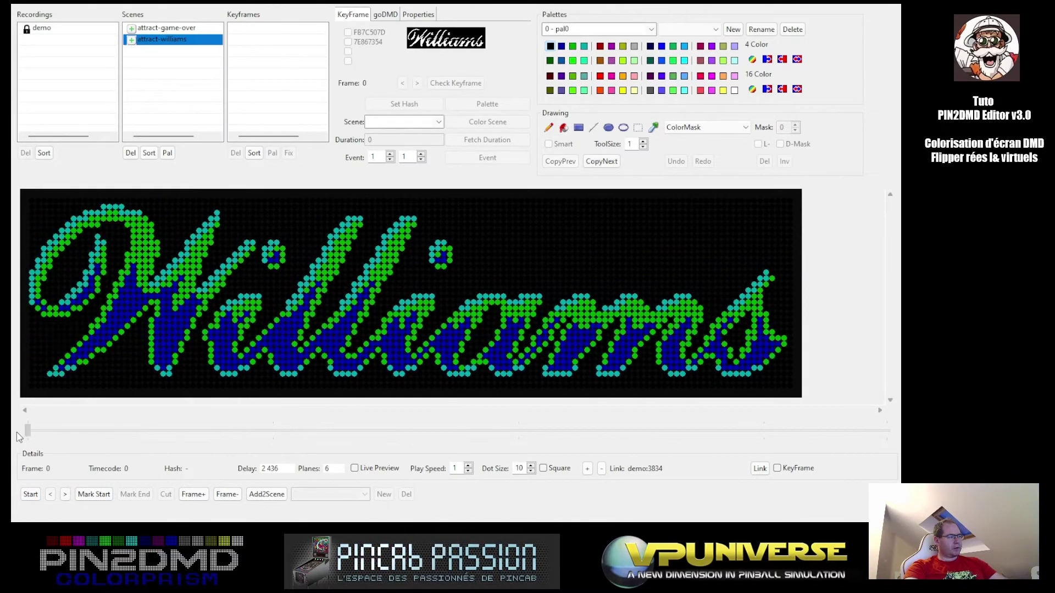
# Check the attract-game-over scene, return to the demo recording and open its bookmark list.
pyautogui.click(160, 28)
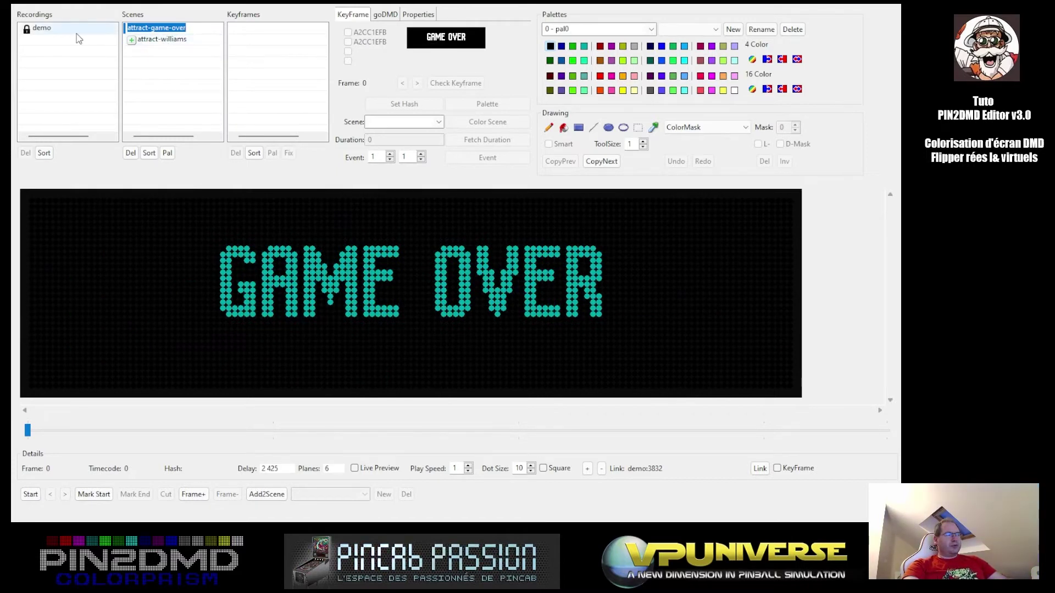
pyautogui.click(62, 31)
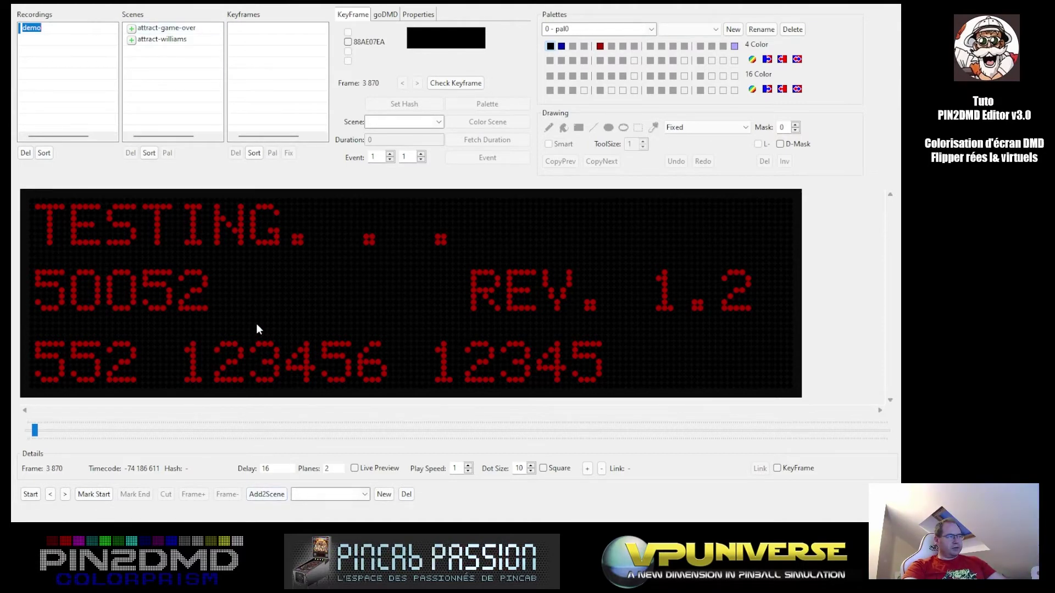
pyautogui.click(365, 497)
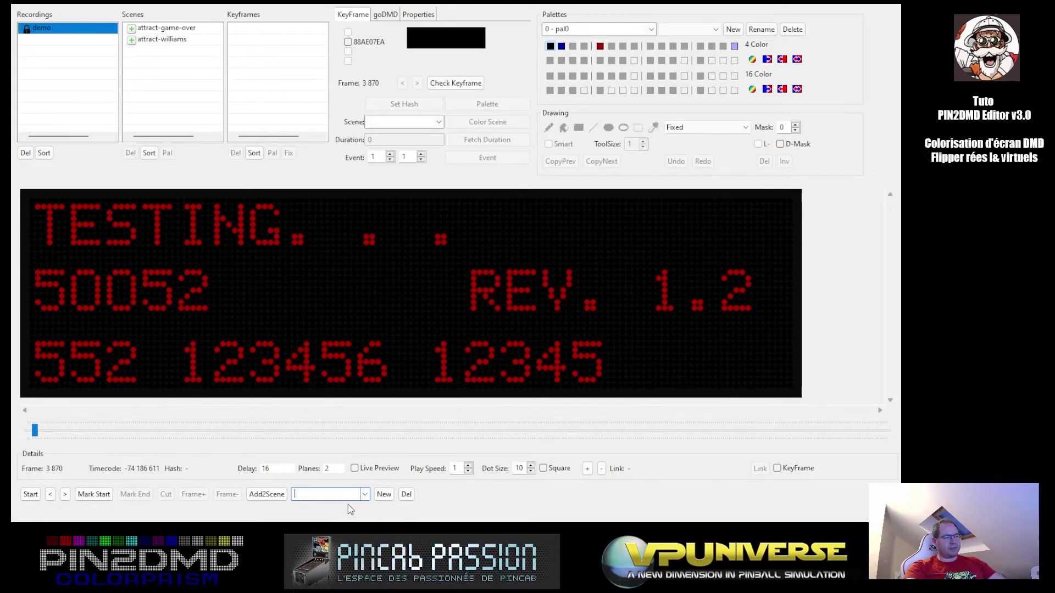
pyautogui.press('Down')
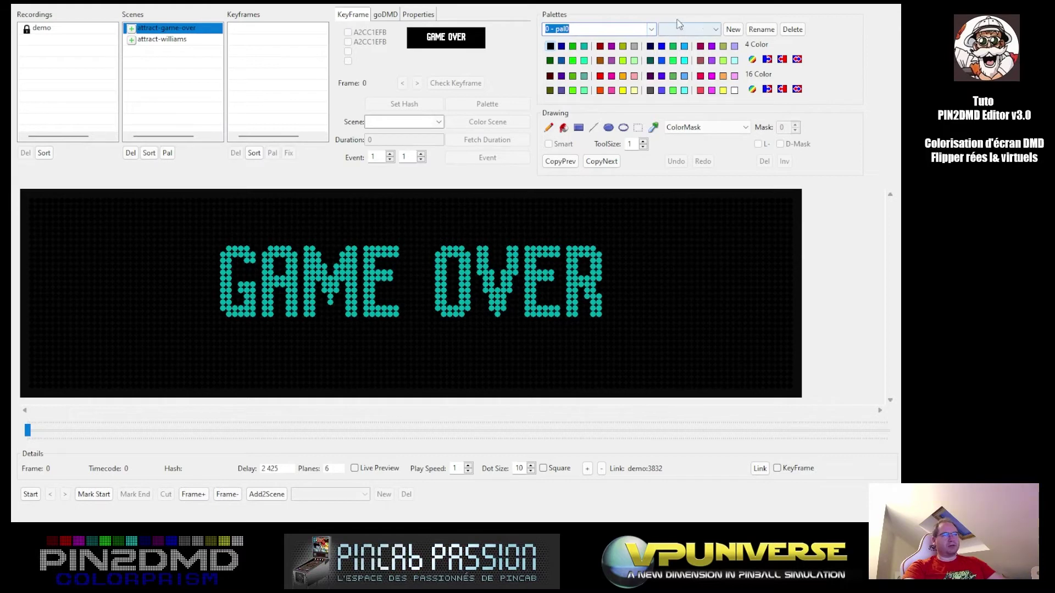
# Create a new palette named pal-default while the attract-game-over scene is shown.
pyautogui.click(735, 31)
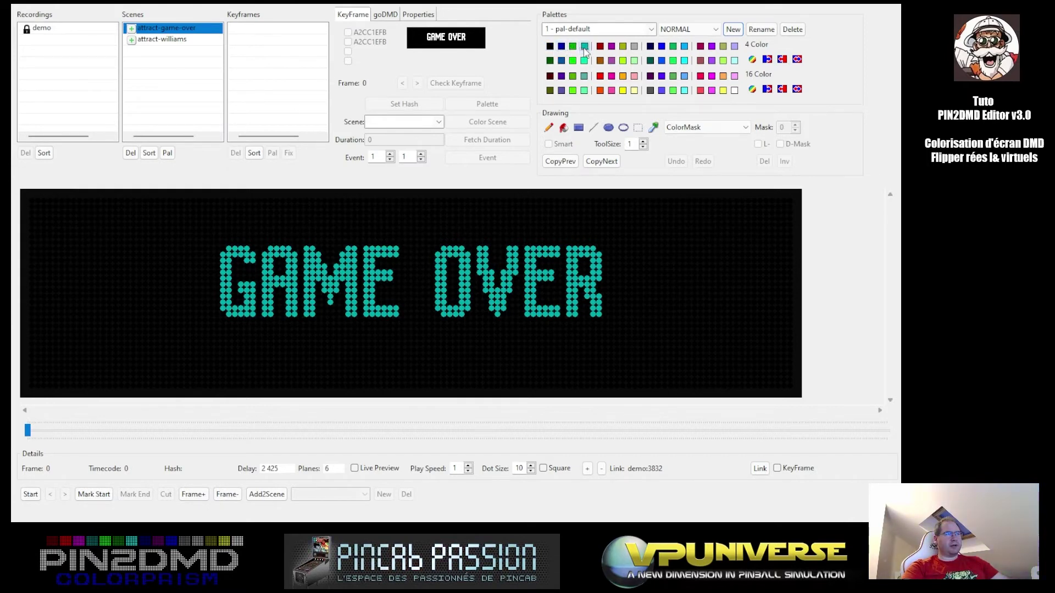
# Cover the whole GAME OVER frame with a filled rectangle in the light blue of the first palette row.
pyautogui.click(579, 127)
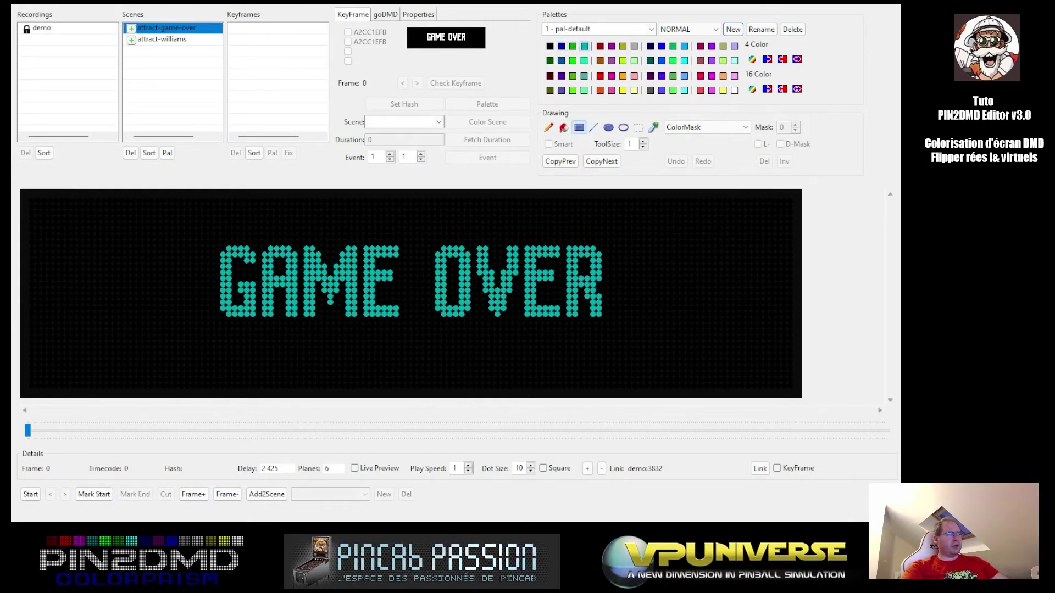
pyautogui.click(521, 363)
pyautogui.click(684, 46)
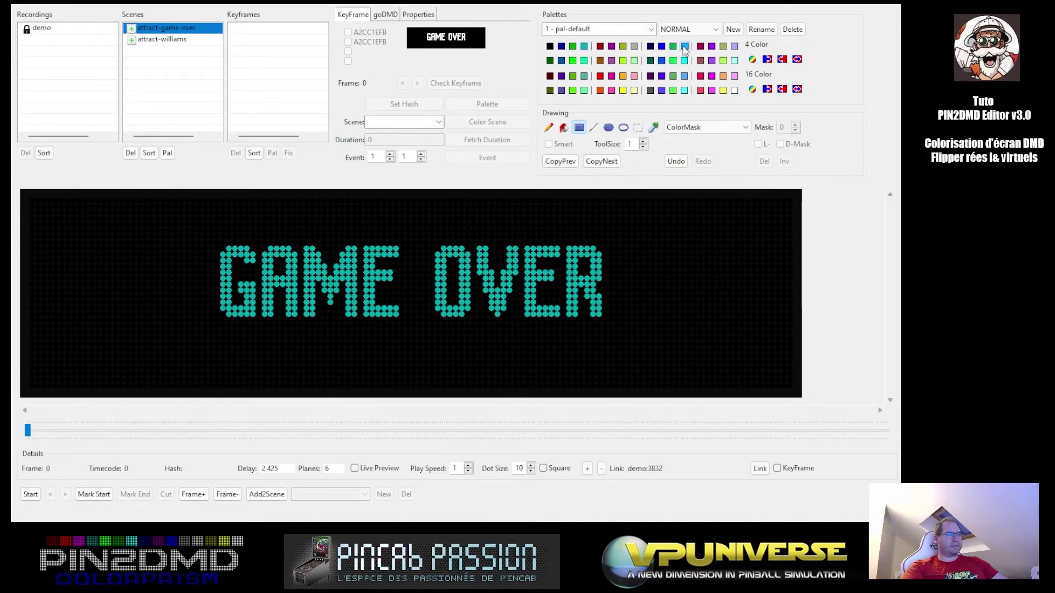
pyautogui.moveTo(22, 192); pyautogui.dragTo(141, 279)
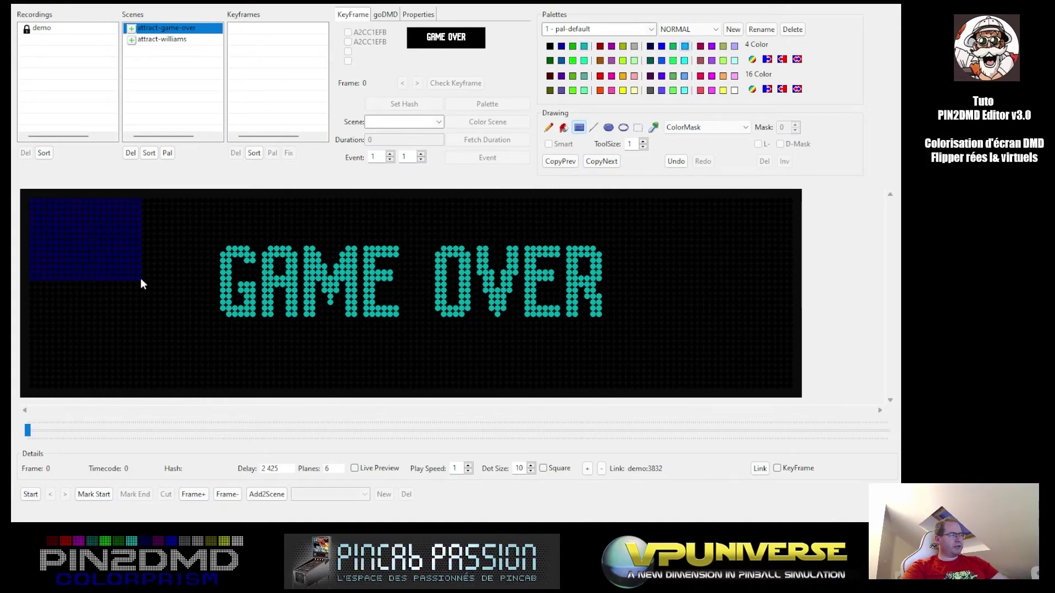
pyautogui.moveTo(311, 339); pyautogui.dragTo(456, 374)
pyautogui.moveTo(631, 398); pyautogui.dragTo(839, 406)
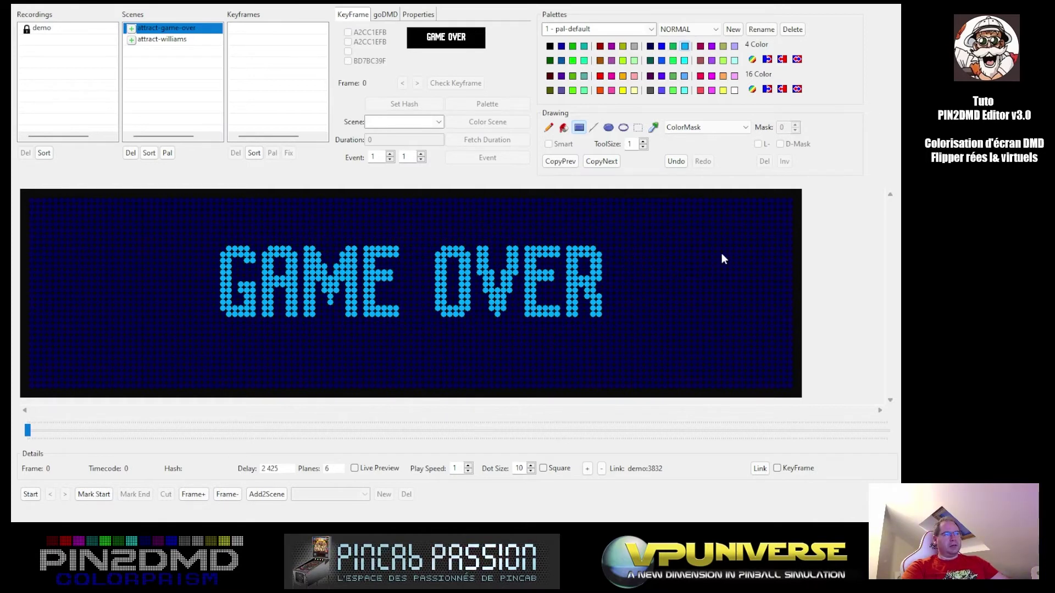
# Cover the whole frame with a filled rectangle in light pink, and restore the original colours with the first black.
pyautogui.click(735, 76)
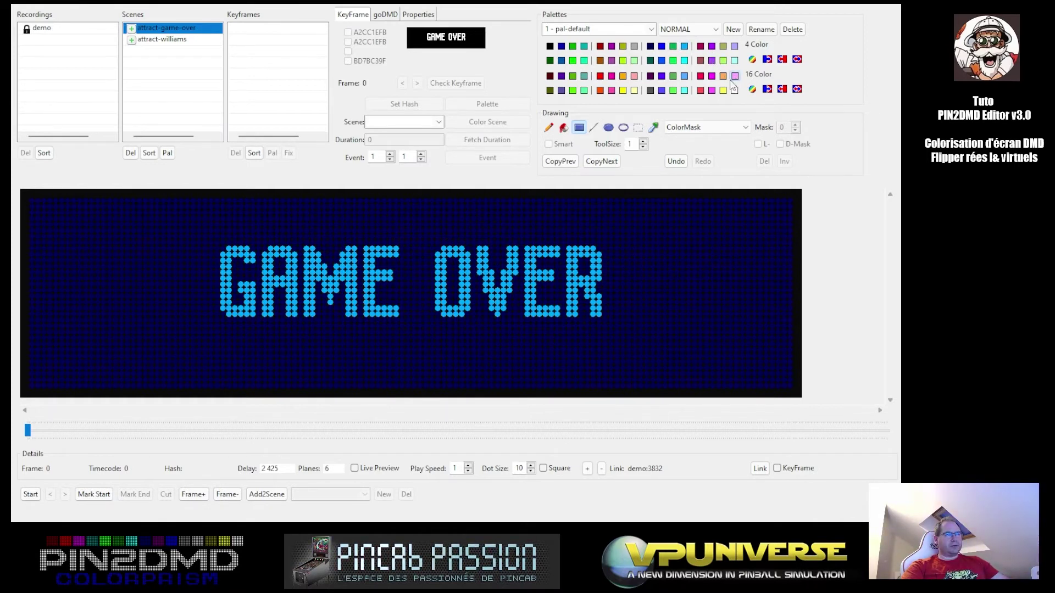
pyautogui.moveTo(25, 195); pyautogui.dragTo(853, 420)
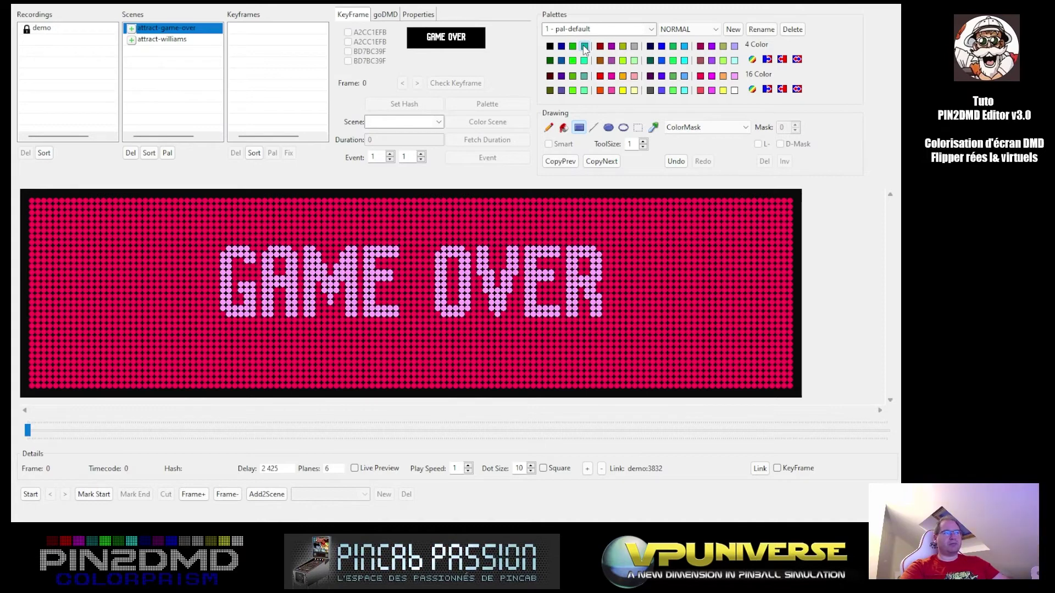
pyautogui.click(550, 48)
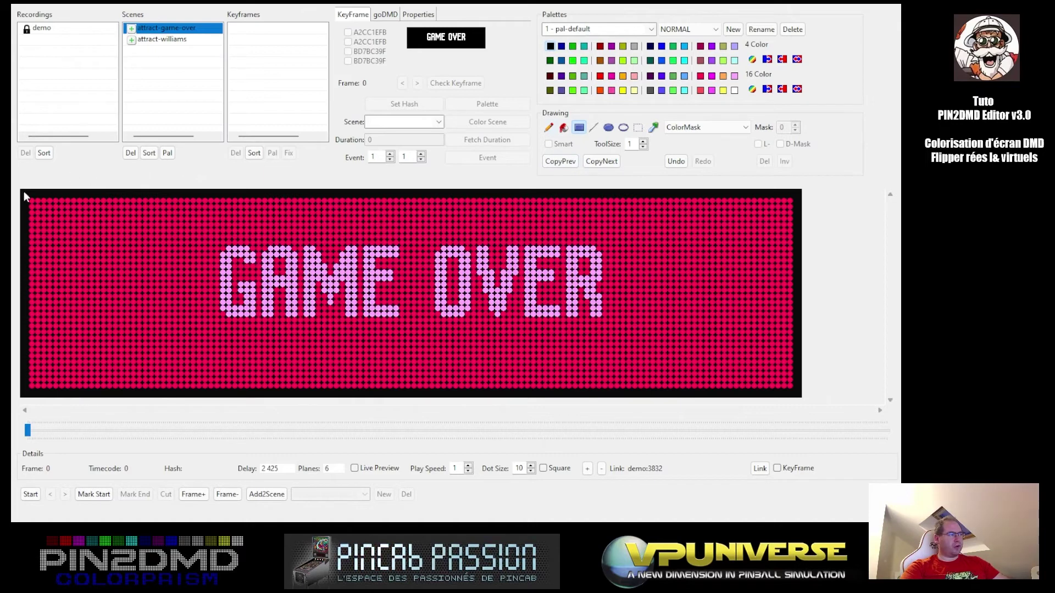
pyautogui.moveTo(30, 207); pyautogui.dragTo(850, 438)
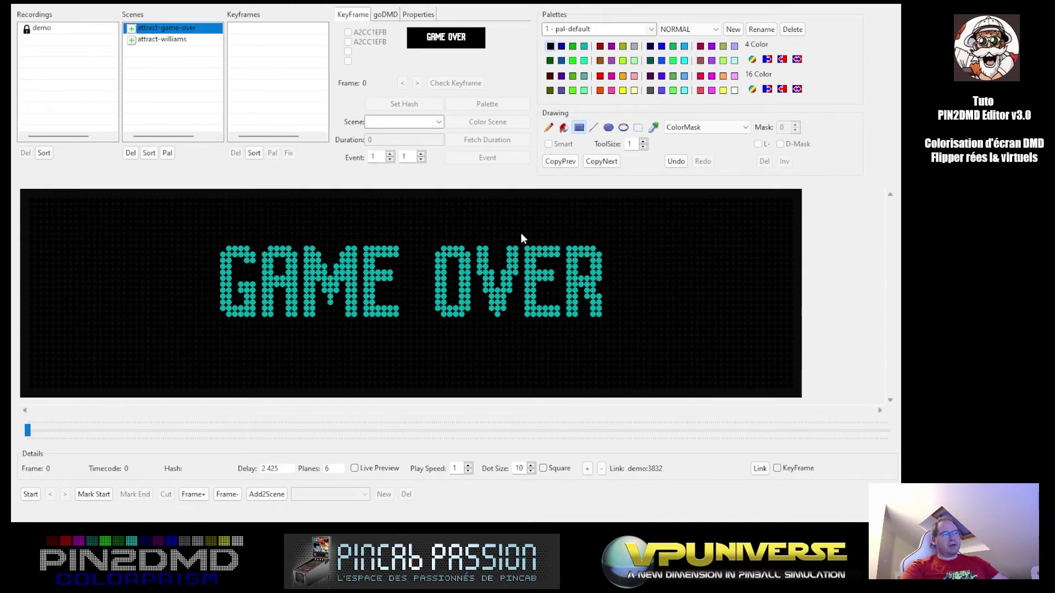
# Cover the whole frame with a filled rectangle in the palette's last colour, white, and restore it with the first black.
pyautogui.click(584, 47)
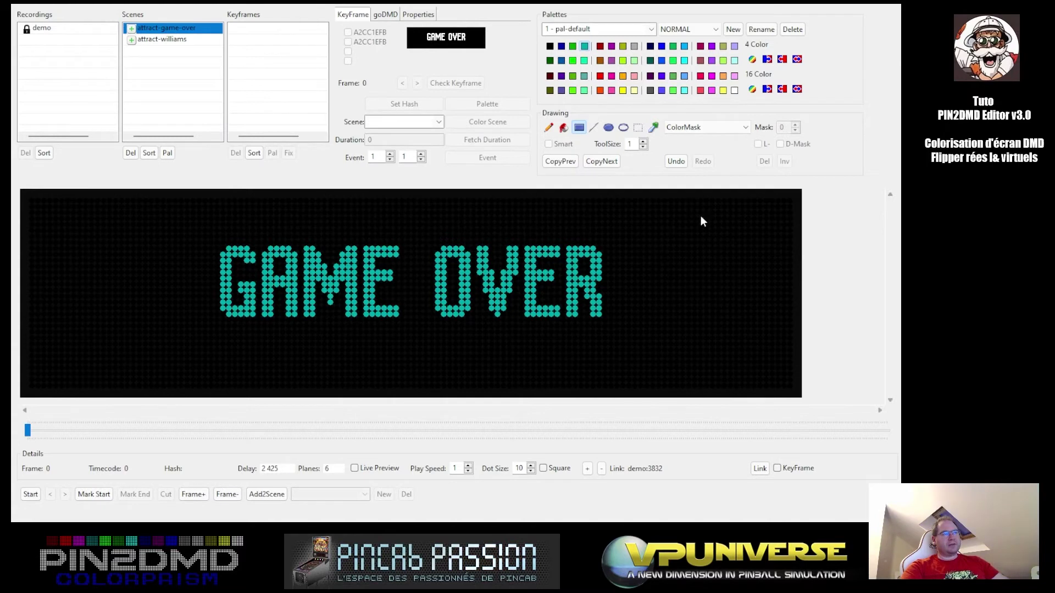
pyautogui.click(734, 91)
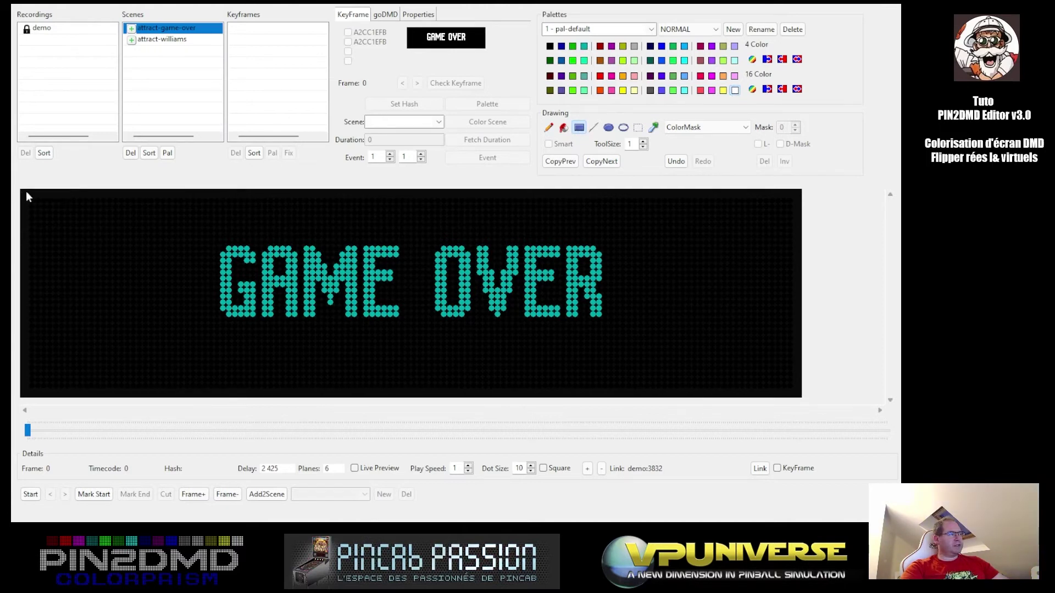
pyautogui.moveTo(25, 201); pyautogui.dragTo(27, 218)
pyautogui.moveTo(45, 263); pyautogui.dragTo(797, 420)
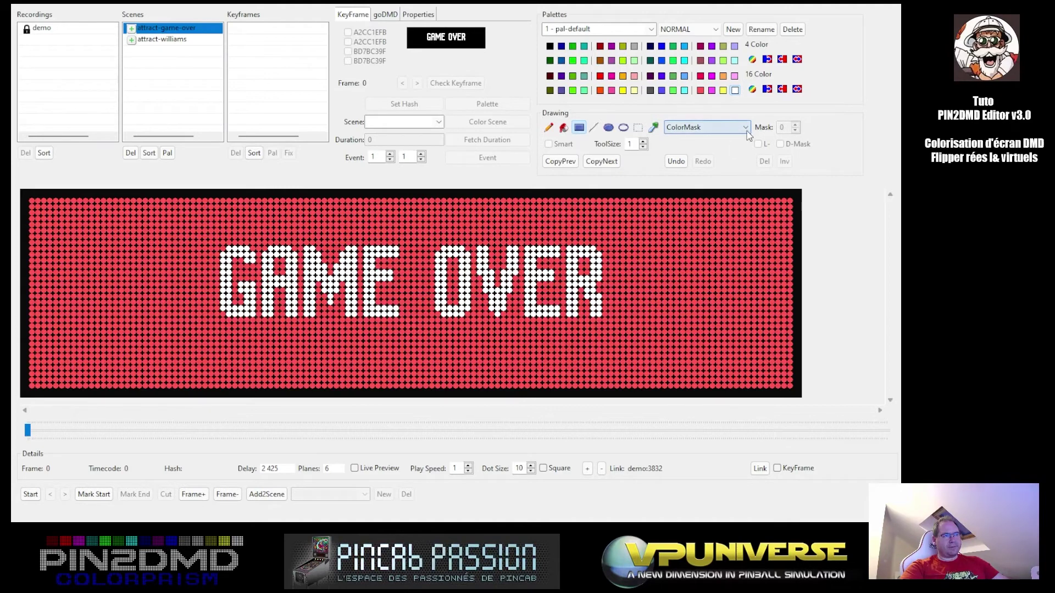
pyautogui.click(550, 47)
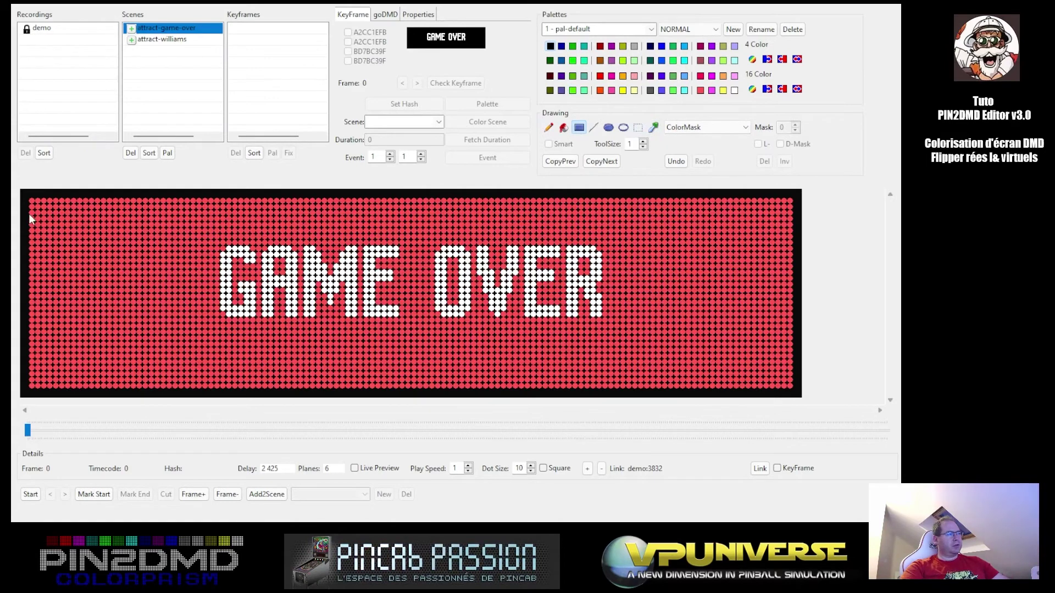
pyautogui.moveTo(32, 206); pyautogui.dragTo(455, 373)
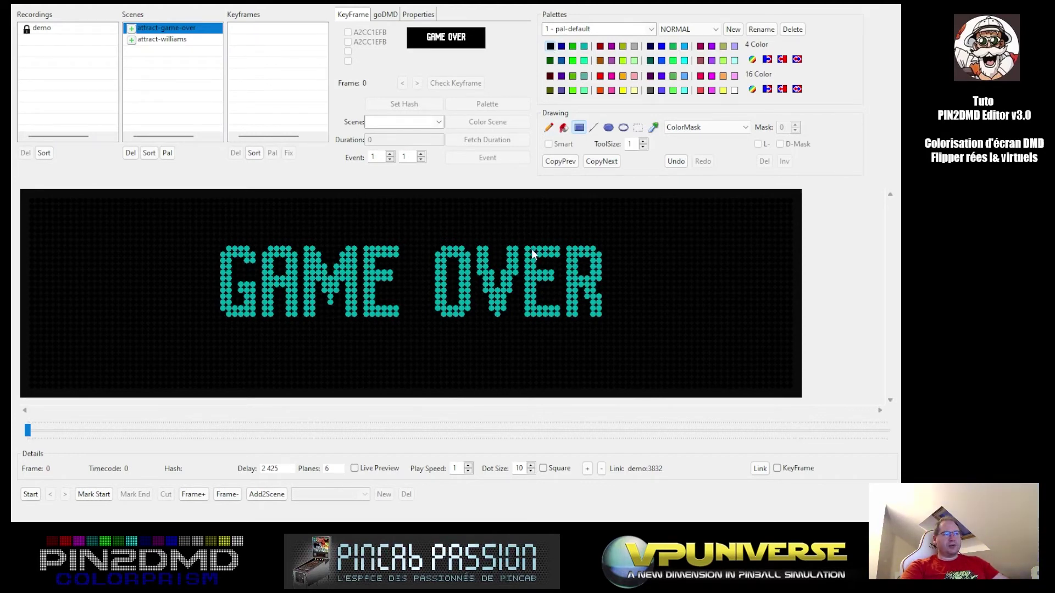
# Recolour the letter G of GAME OVER with filled rectangles in the lavender of the first palette row, including its top row of dots.
pyautogui.click(583, 47)
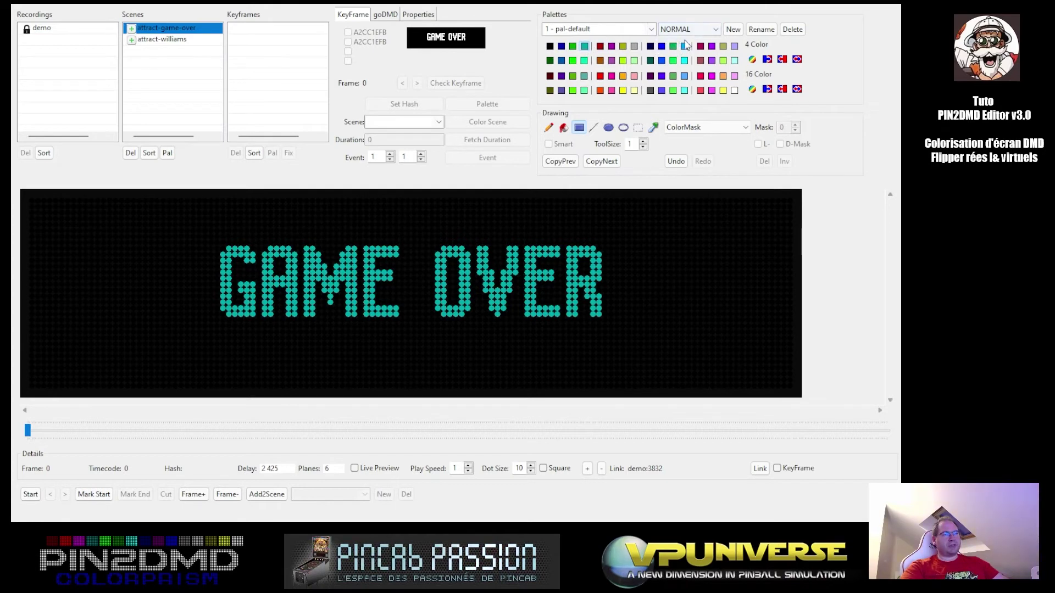
pyautogui.click(735, 46)
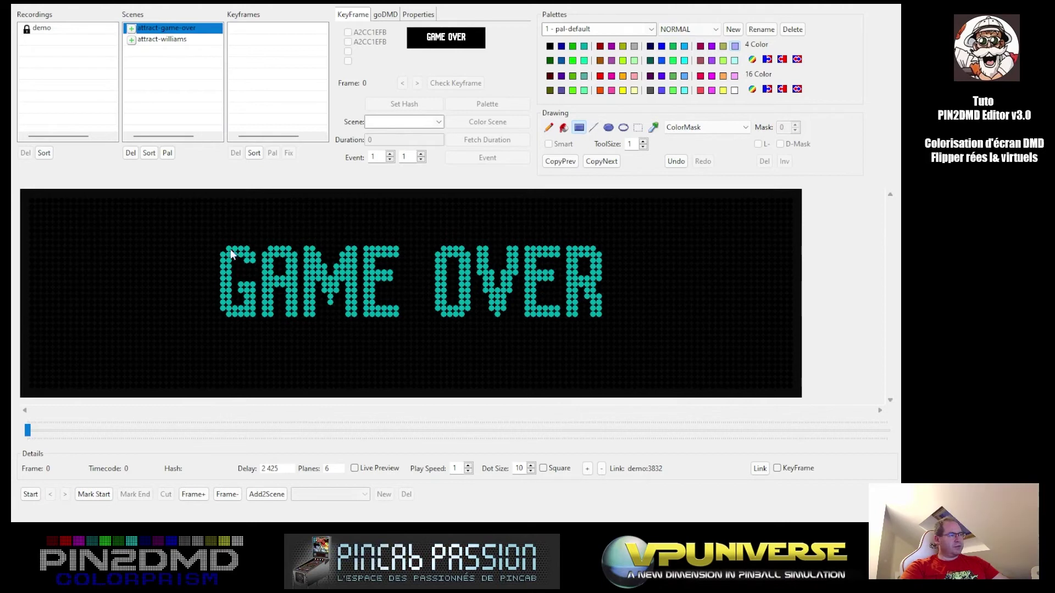
pyautogui.moveTo(223, 254)
pyautogui.mouseDown()
pyautogui.moveTo(251, 252)
pyautogui.moveTo(225, 255)
pyautogui.moveTo(227, 308)
pyautogui.moveTo(250, 313)
pyautogui.moveTo(251, 281)
pyautogui.mouseUp()
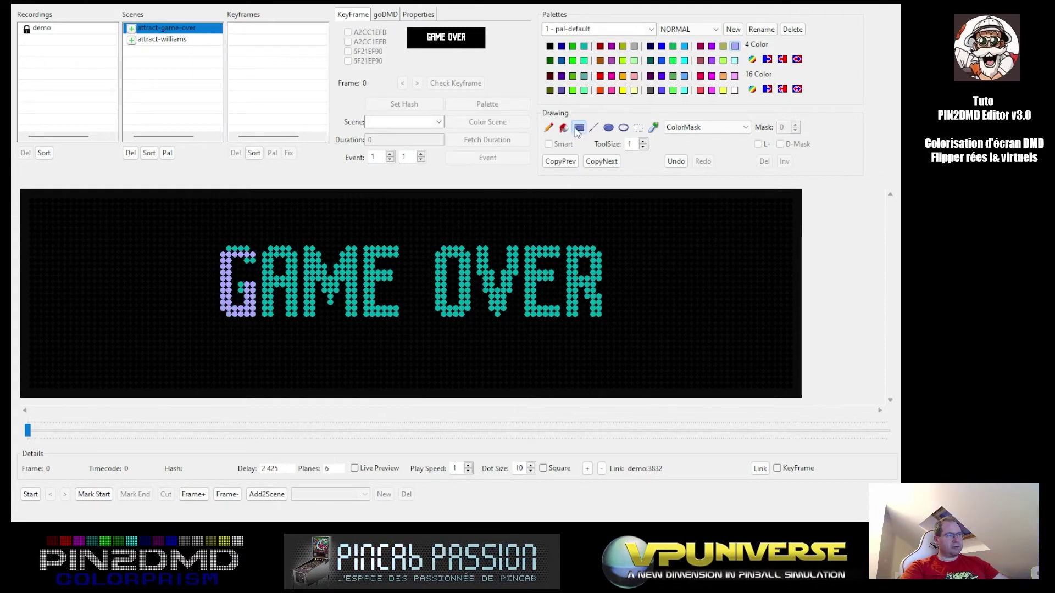
pyautogui.moveTo(240, 285)
pyautogui.mouseDown()
pyautogui.moveTo(263, 286)
pyautogui.moveTo(228, 248)
pyautogui.mouseUp()
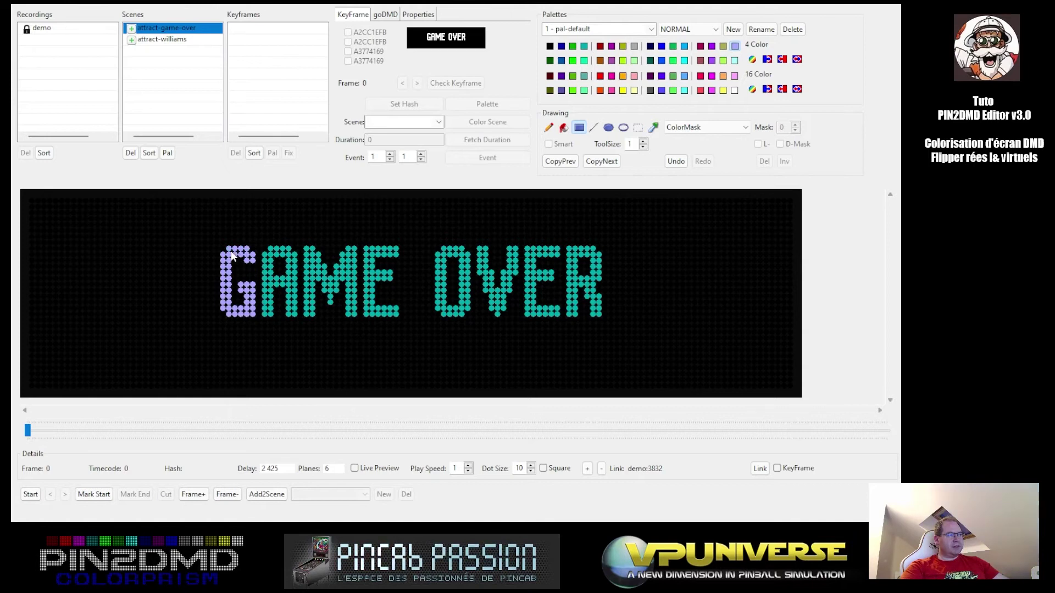
# Flood-fill the remaining letters of GAME OVER one by one with the same lavender colour.
pyautogui.click(564, 129)
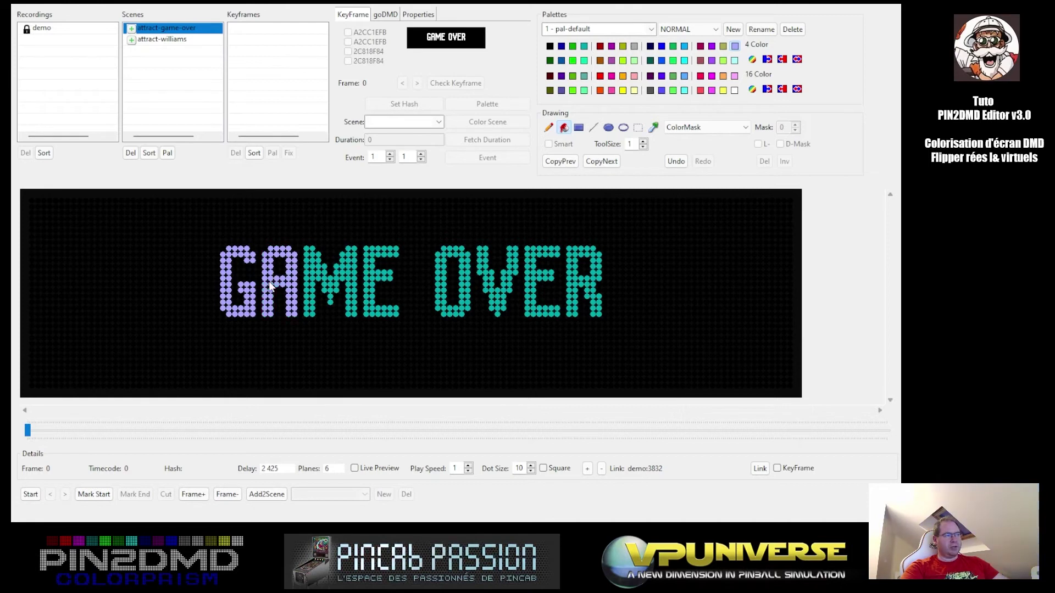
pyautogui.click(268, 281)
pyautogui.click(315, 266)
pyautogui.click(377, 253)
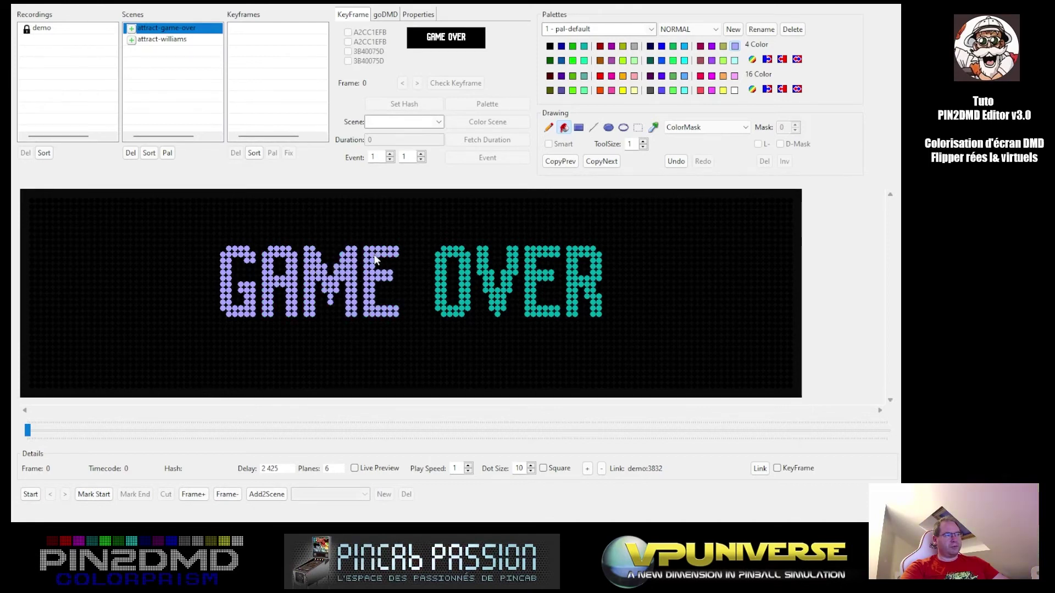
pyautogui.click(453, 249)
pyautogui.click(516, 249)
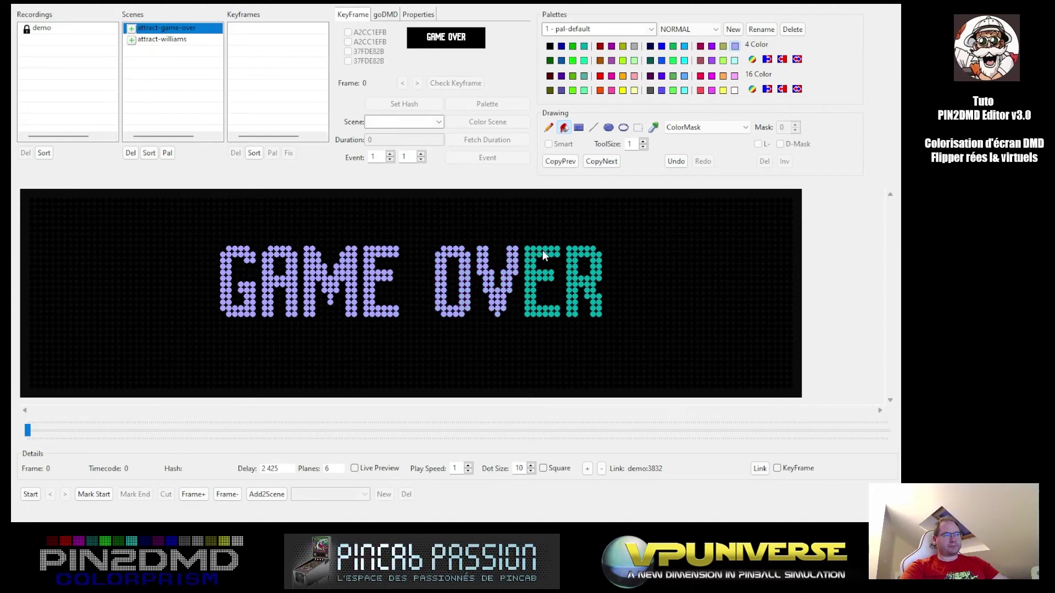
pyautogui.click(542, 250)
pyautogui.click(577, 253)
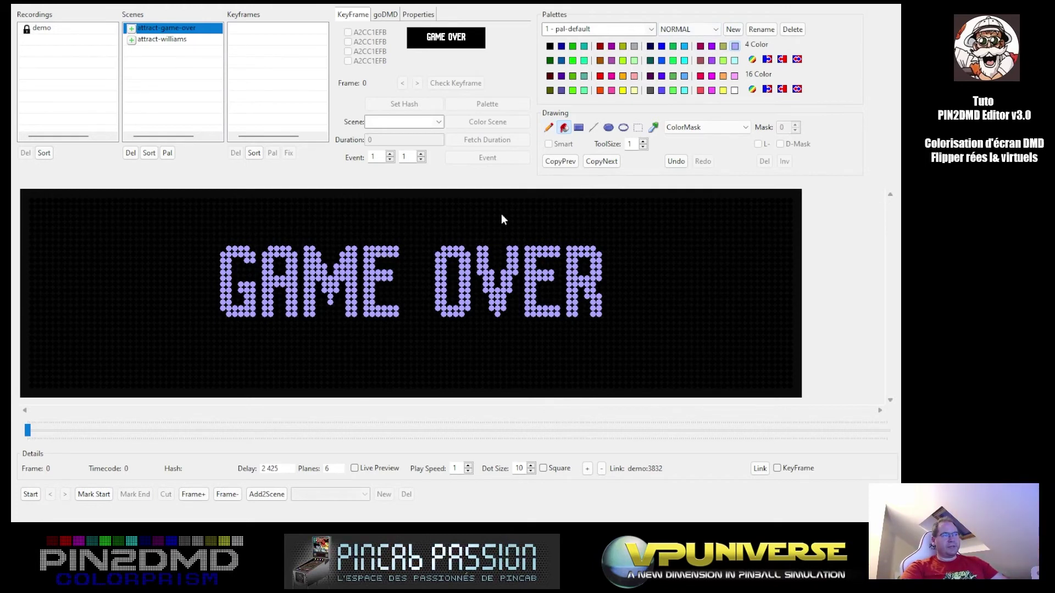
pyautogui.click(686, 47)
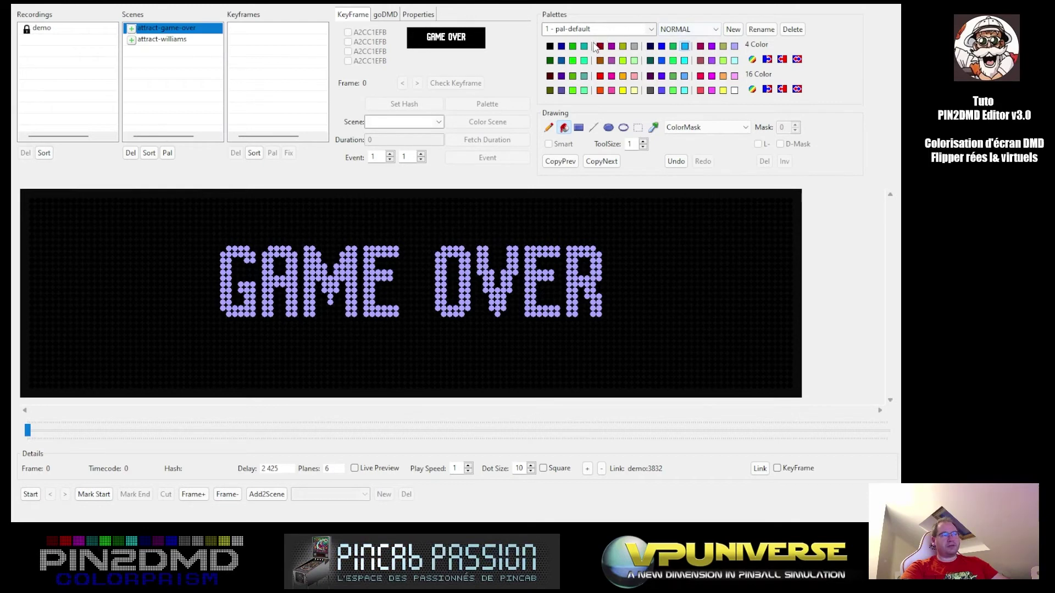
pyautogui.click(735, 46)
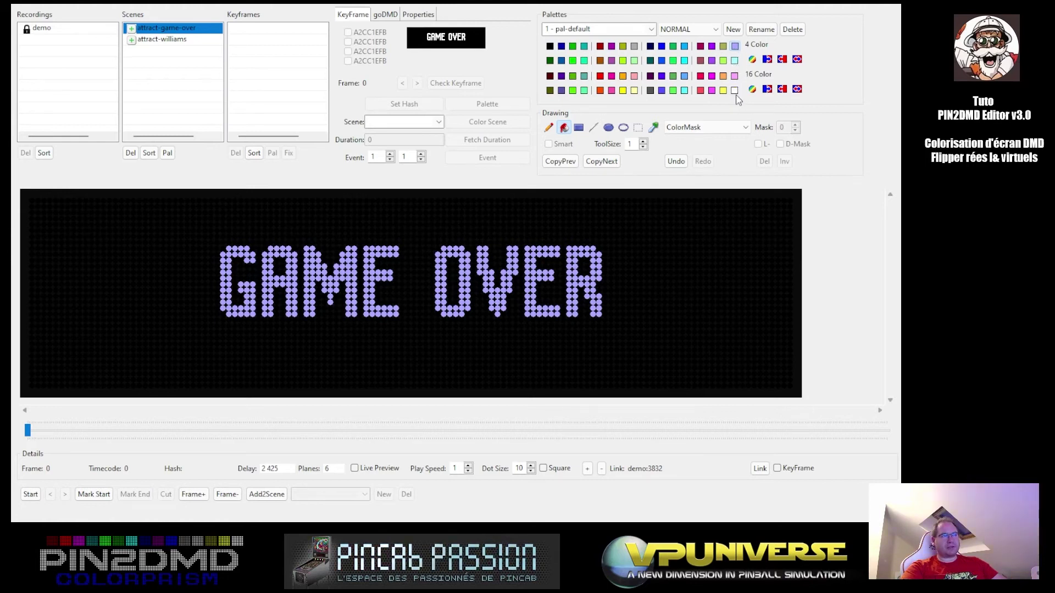
# Flood-fill the letters of GAME with different palette colours: teal for G, grey for A, bright green for M and cyan for E.
pyautogui.click(584, 46)
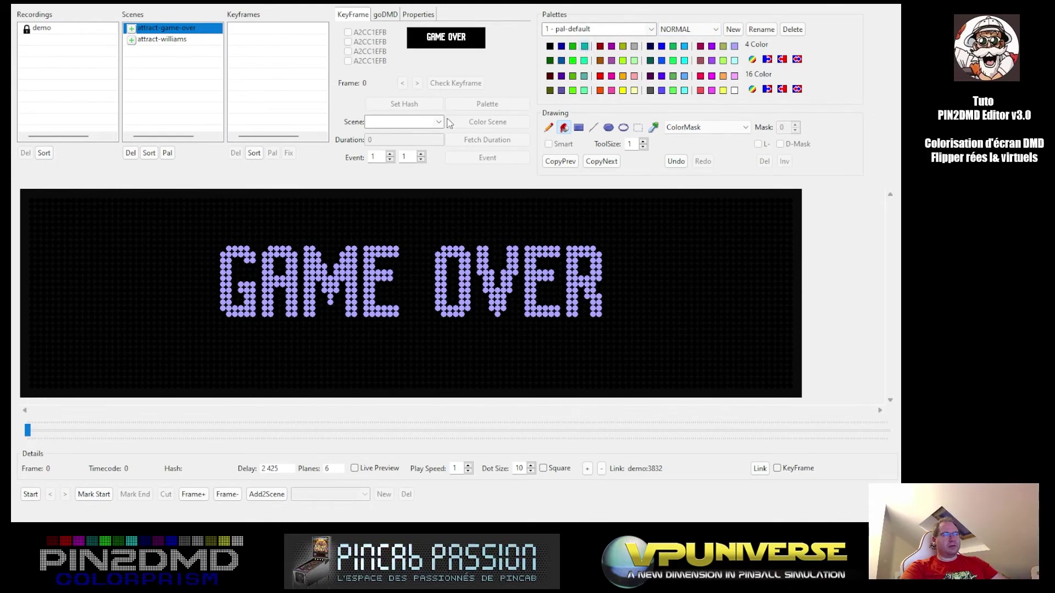
pyautogui.click(238, 252)
pyautogui.click(635, 46)
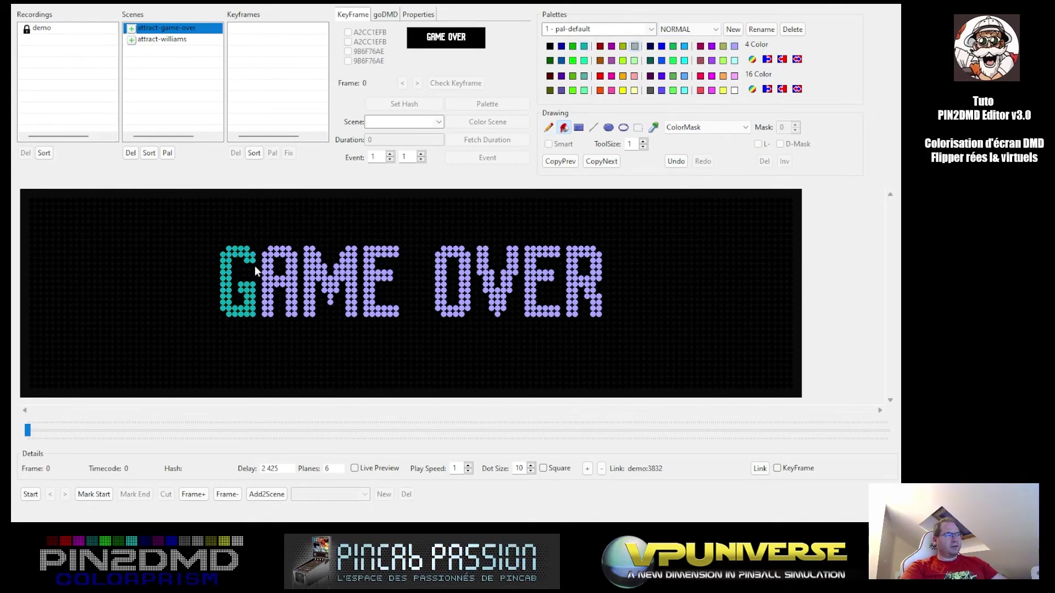
pyautogui.click(268, 268)
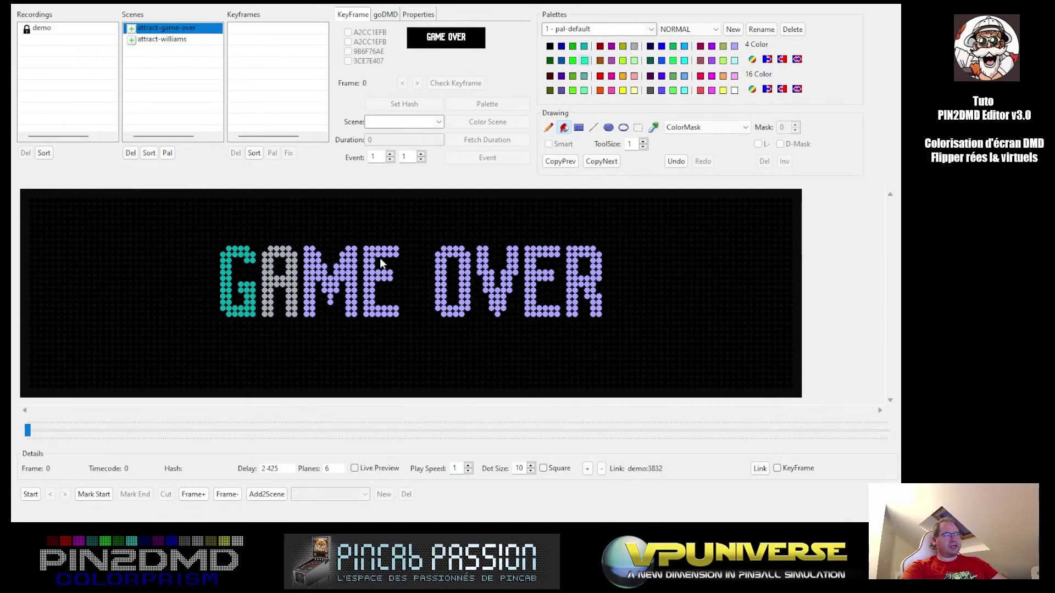
pyautogui.click(341, 281)
pyautogui.click(684, 61)
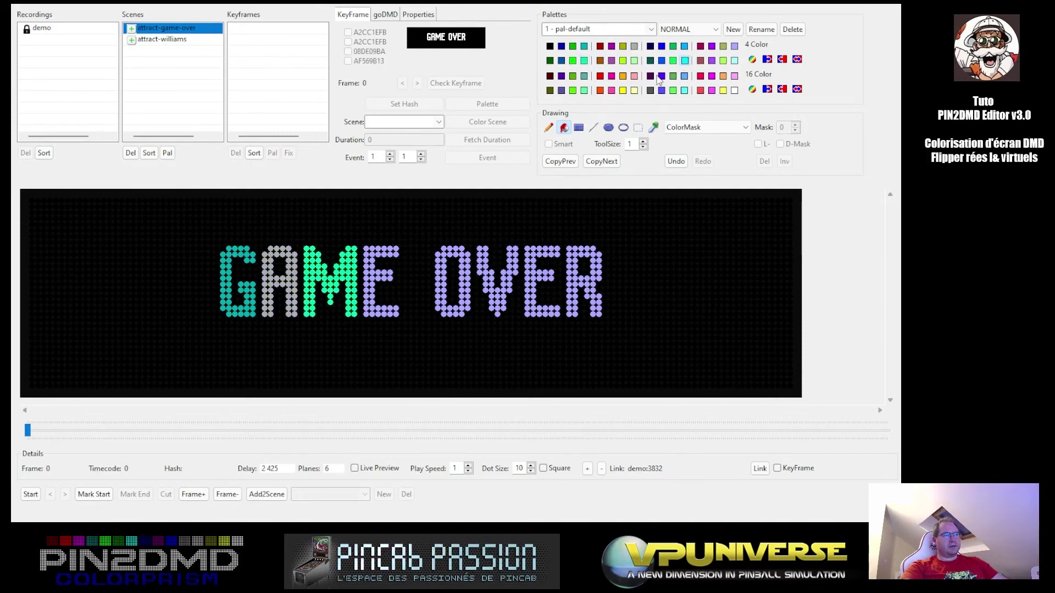
pyautogui.click(368, 275)
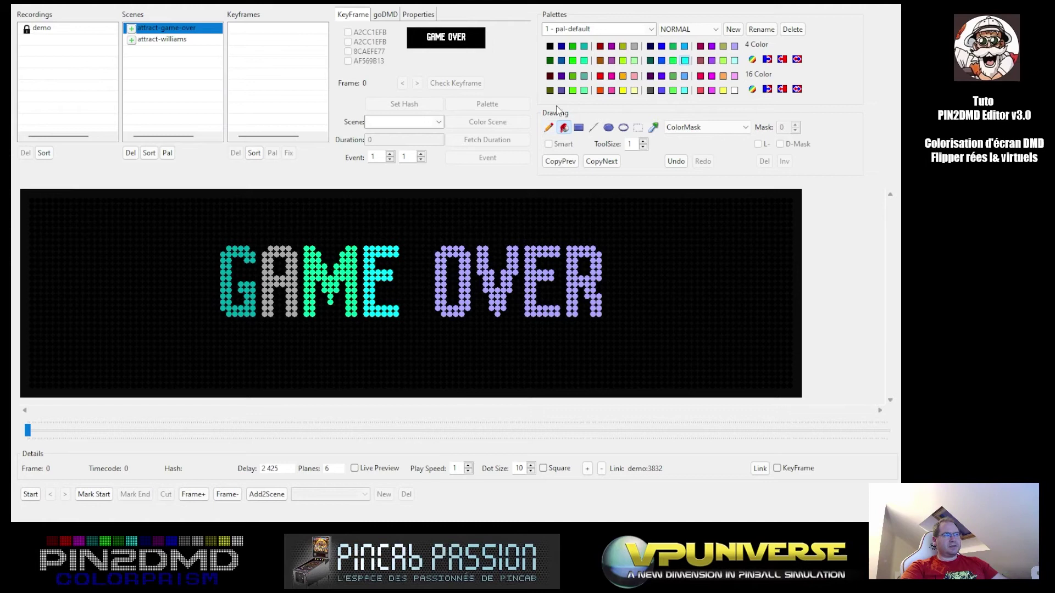
# Flood-fill the letters of OVER with different palette colours: grey-teal for O, salmon pink for V, light blue for E and pale yellow for R.
pyautogui.click(583, 76)
pyautogui.click(440, 267)
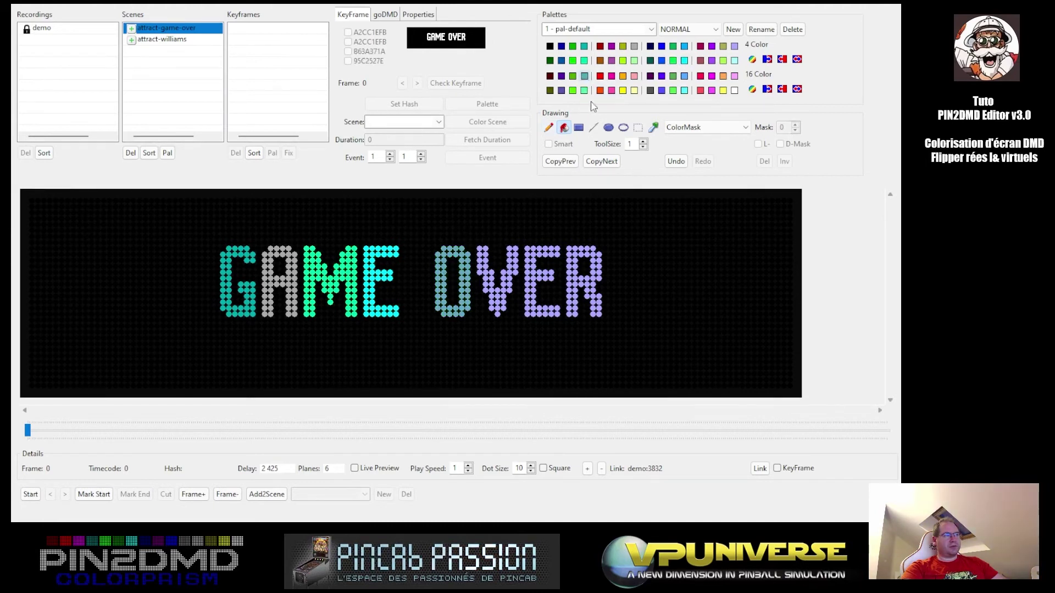
pyautogui.click(635, 76)
pyautogui.click(509, 269)
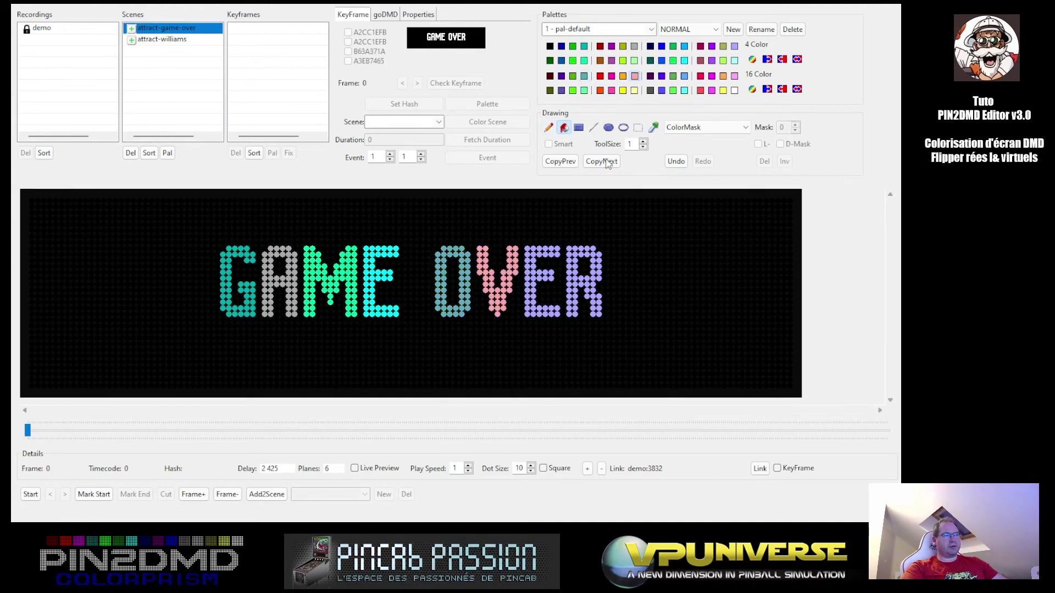
pyautogui.click(685, 76)
pyautogui.click(551, 247)
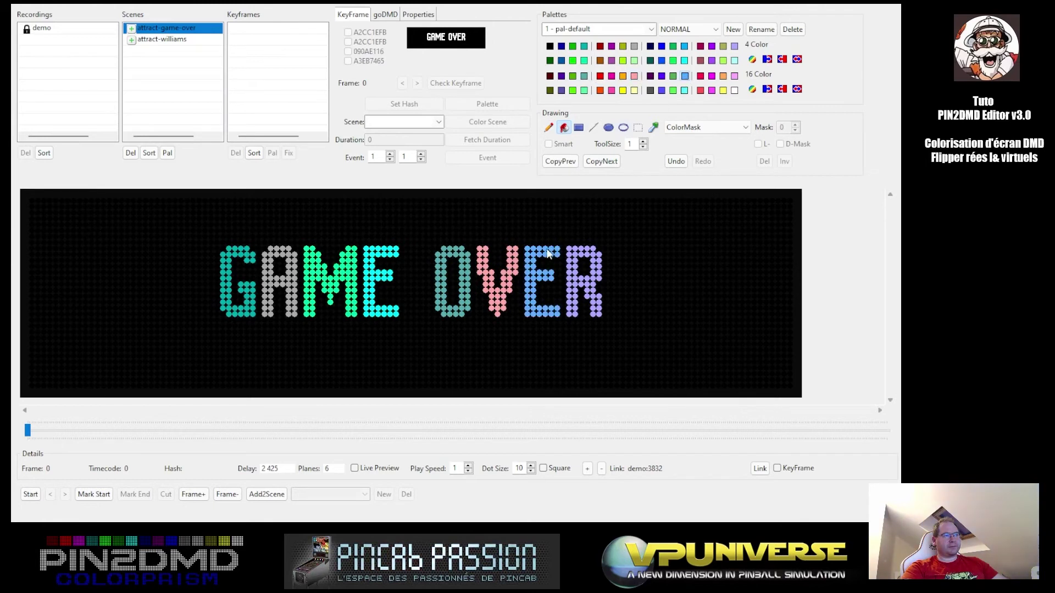
pyautogui.click(635, 90)
pyautogui.click(579, 250)
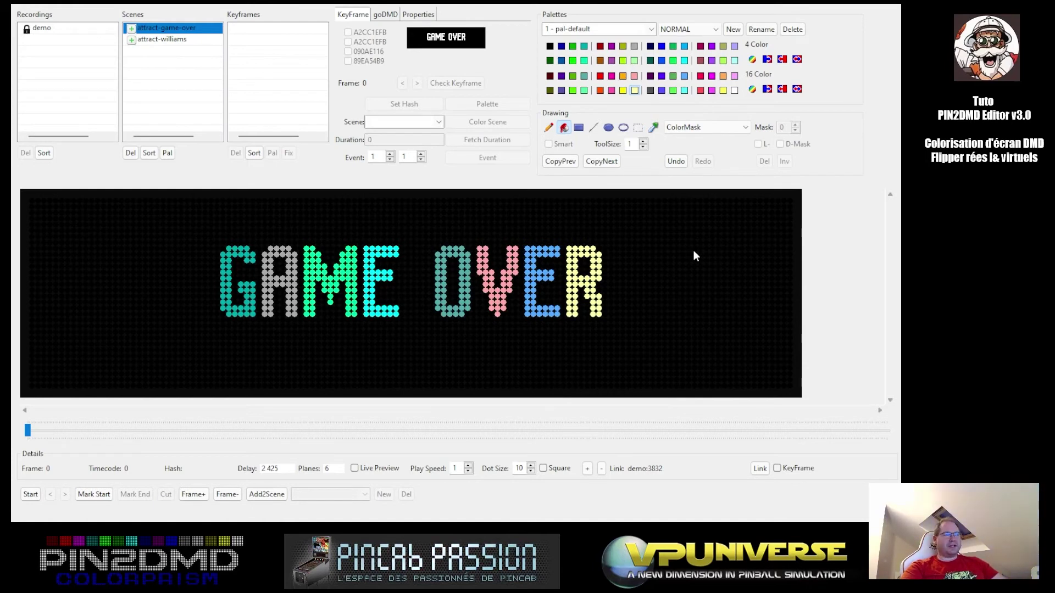
# Flood-fill the background around GAME OVER with the light red of the last palette row, and restore it with the first black.
pyautogui.click(550, 47)
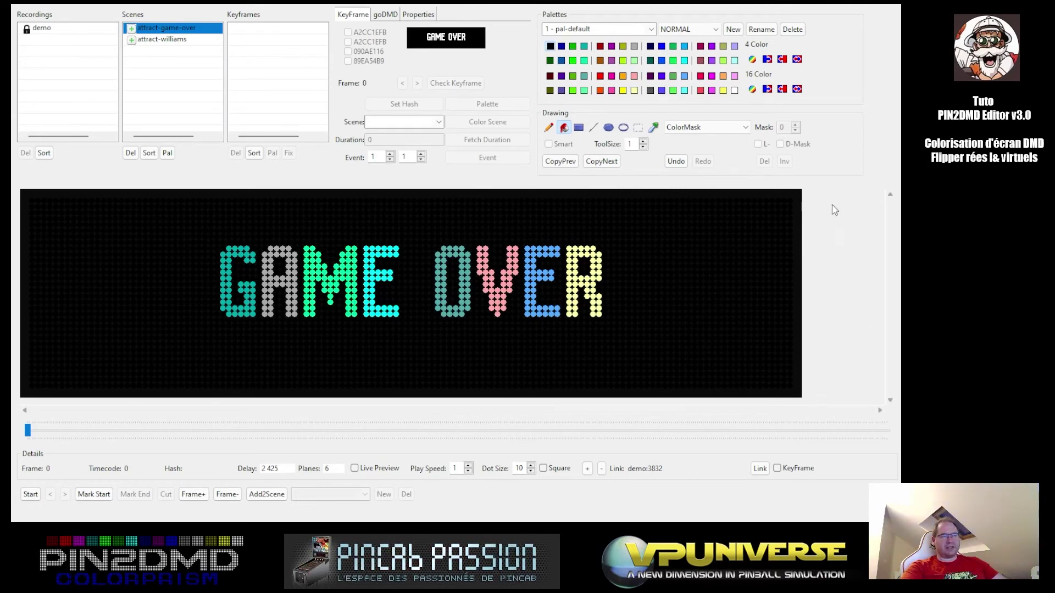
pyautogui.click(700, 90)
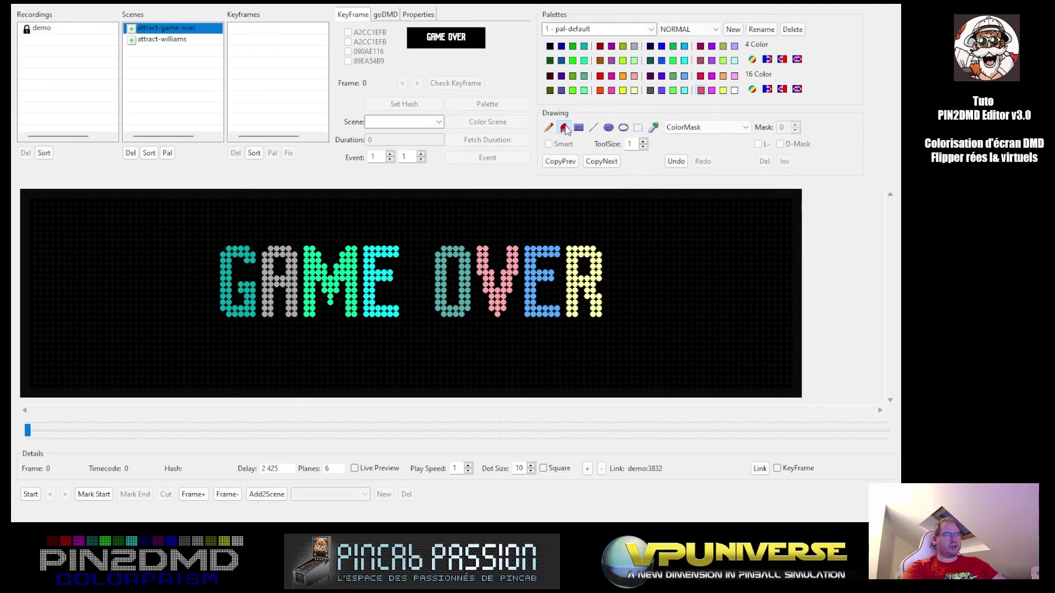
pyautogui.click(723, 273)
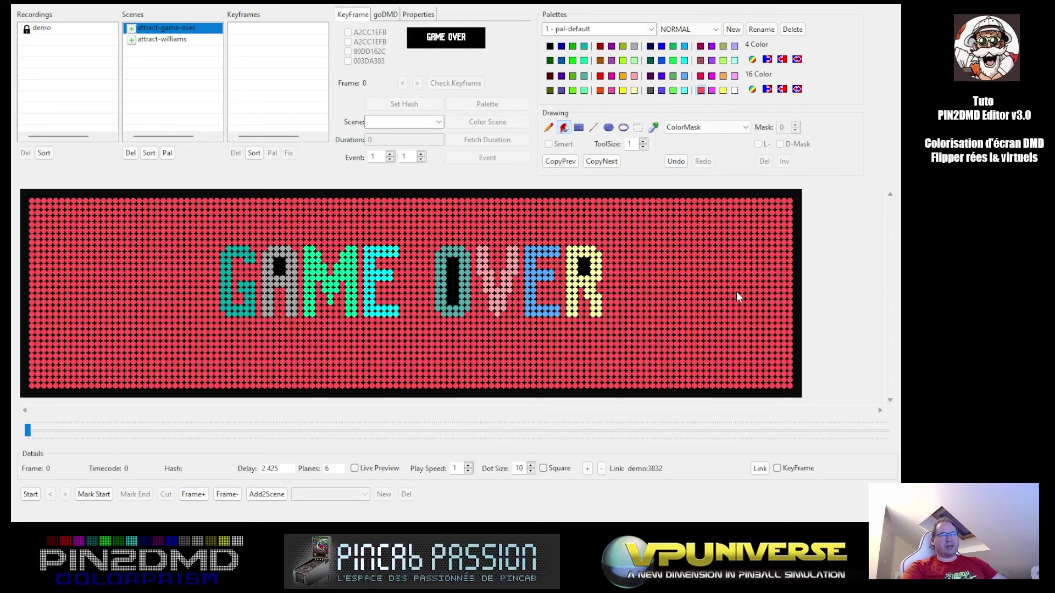
pyautogui.click(550, 46)
pyautogui.click(711, 274)
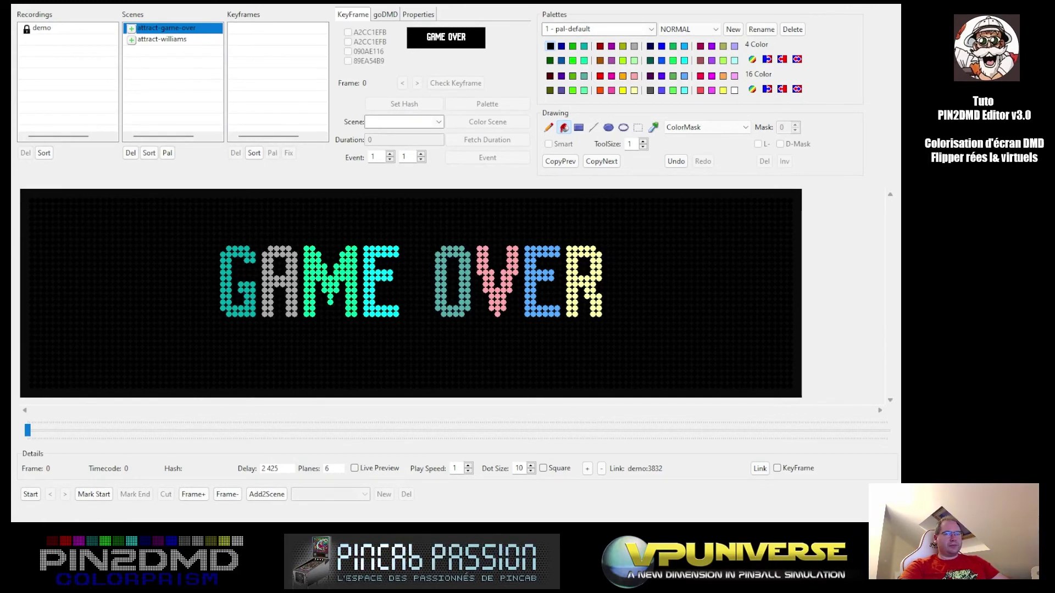
# Return to the demo recording and jump to its attract-game-over bookmark at frame 3832.
pyautogui.click(34, 28)
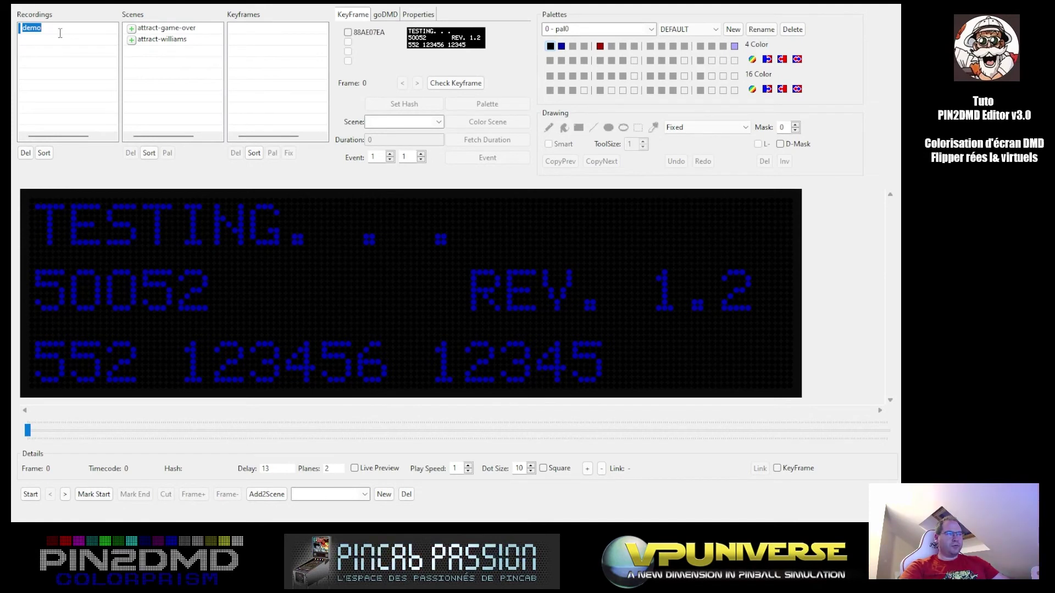
pyautogui.click(176, 29)
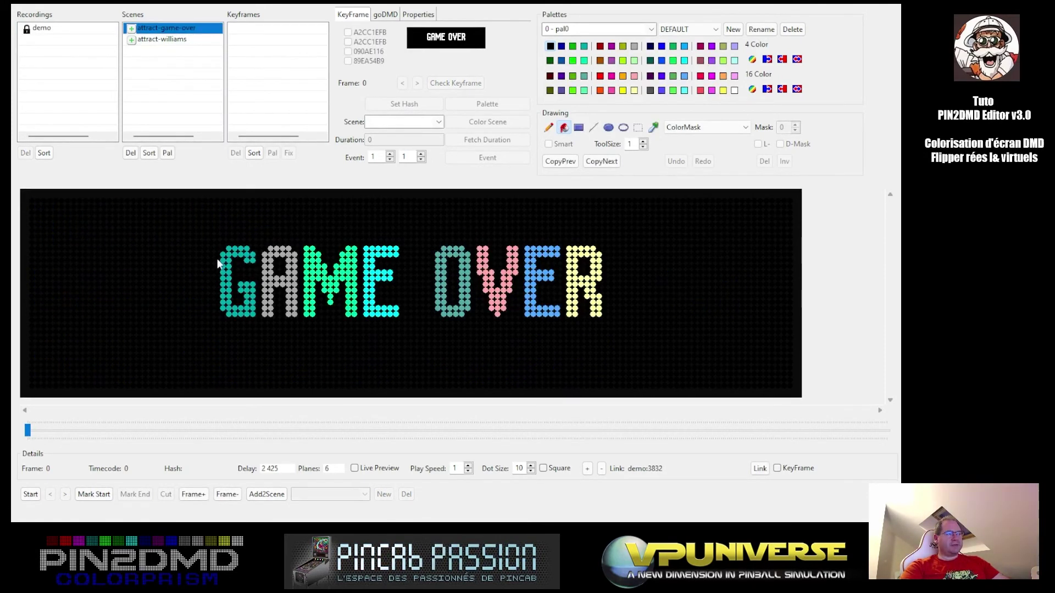
pyautogui.click(81, 31)
pyautogui.click(45, 31)
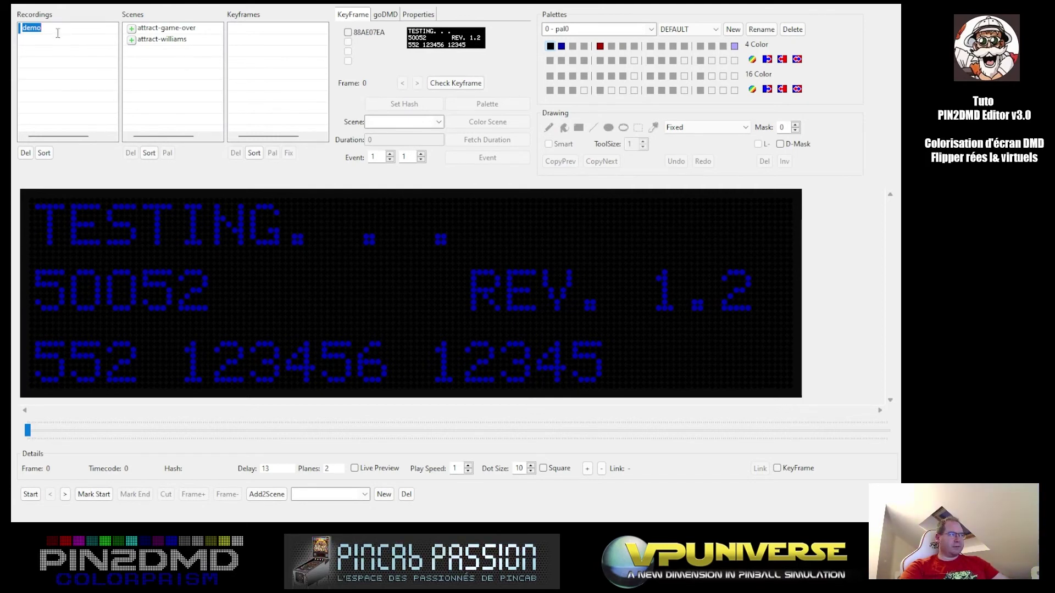
pyautogui.click(356, 497)
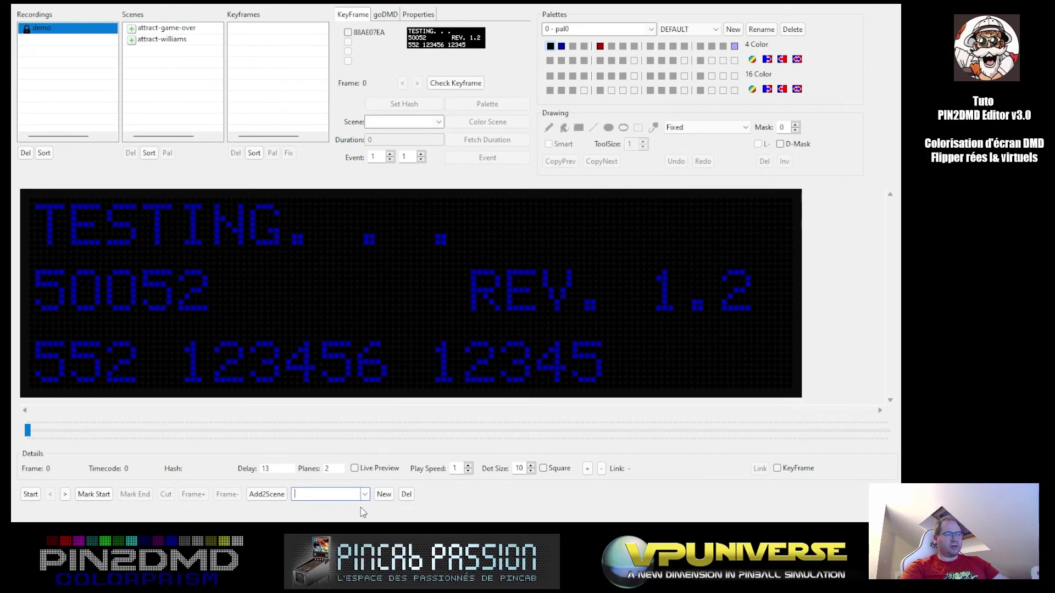
pyautogui.press('Down')
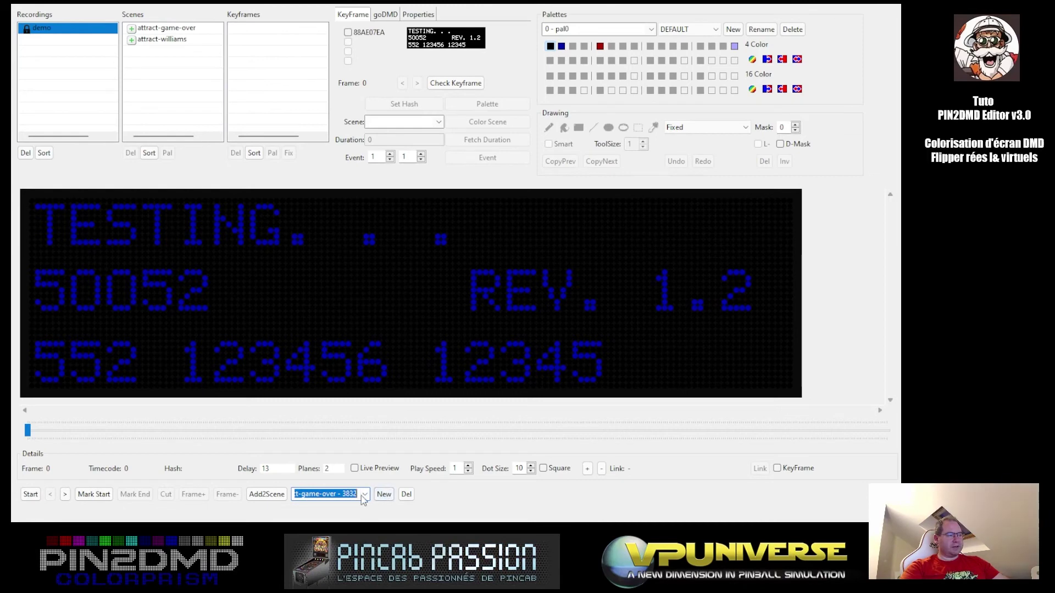
pyautogui.press('Down')
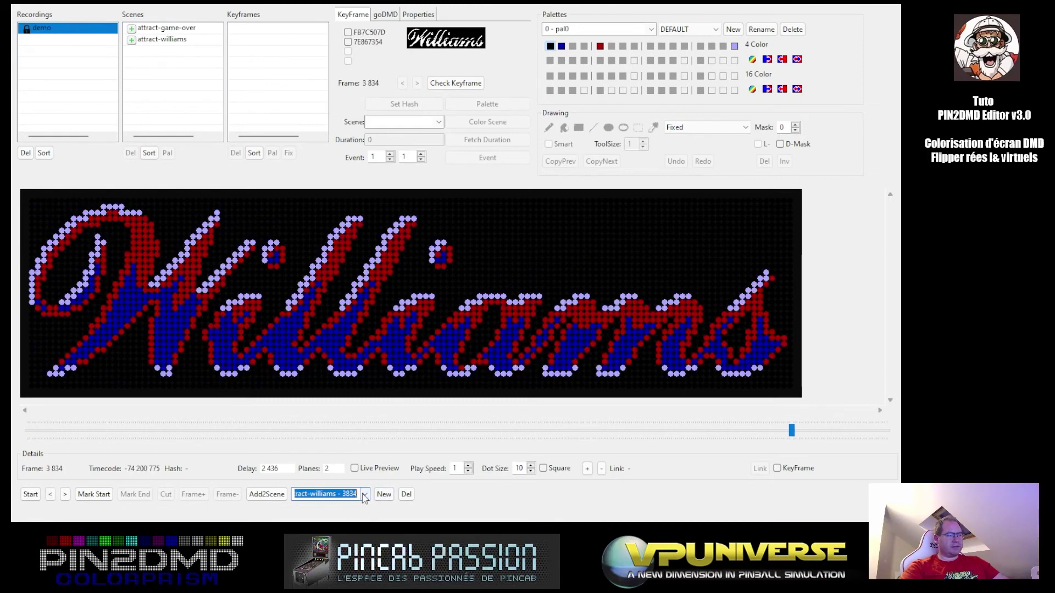
pyautogui.press('Up')
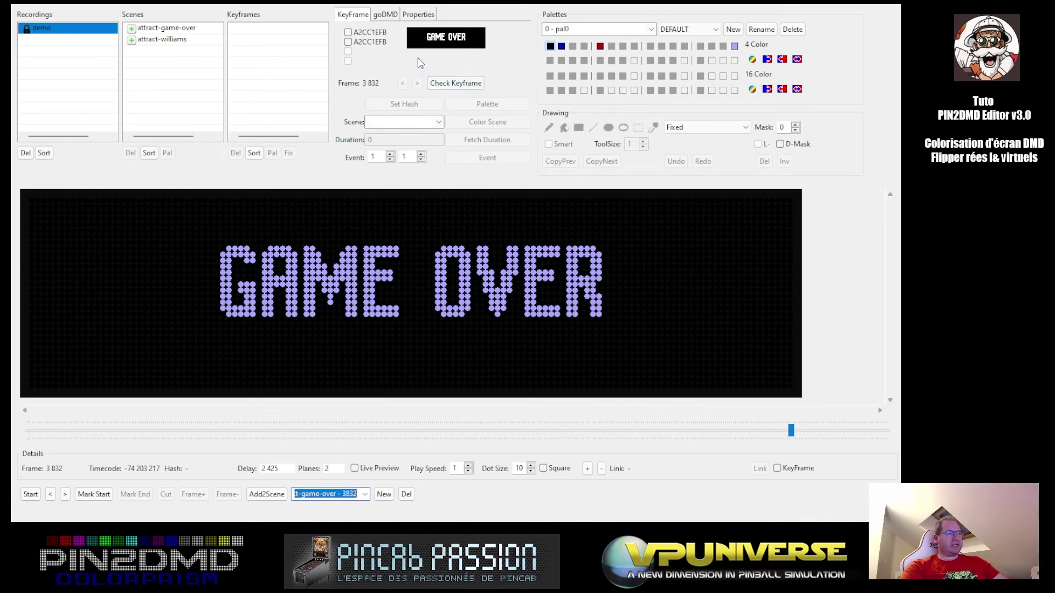
# Create a Color Scene keyframe from the frame's first hash, A2CC1EFB, linked to the attract-game-over scene.
pyautogui.click(371, 33)
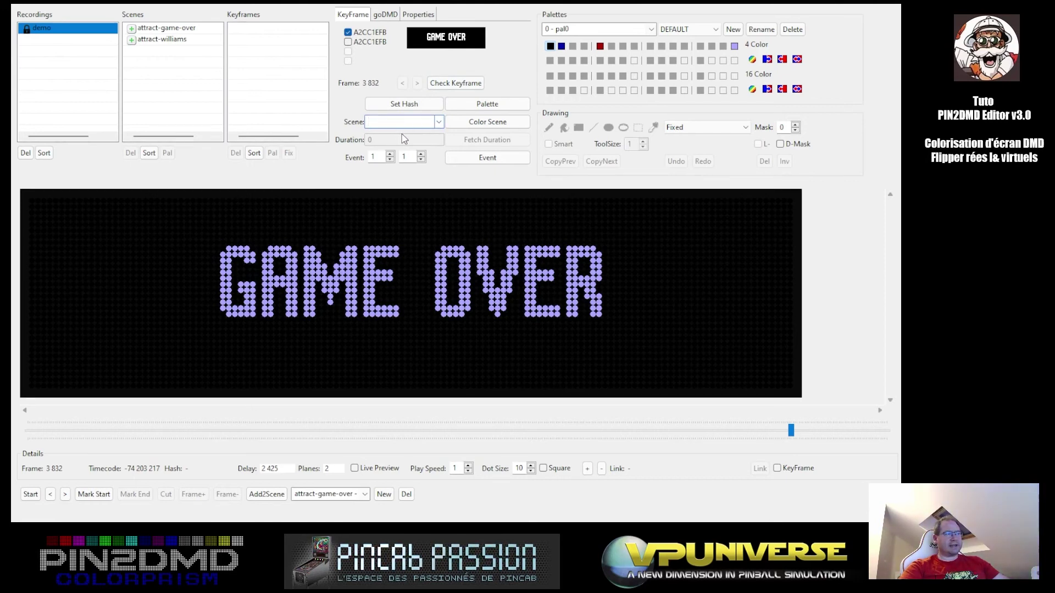
pyautogui.press('Down')
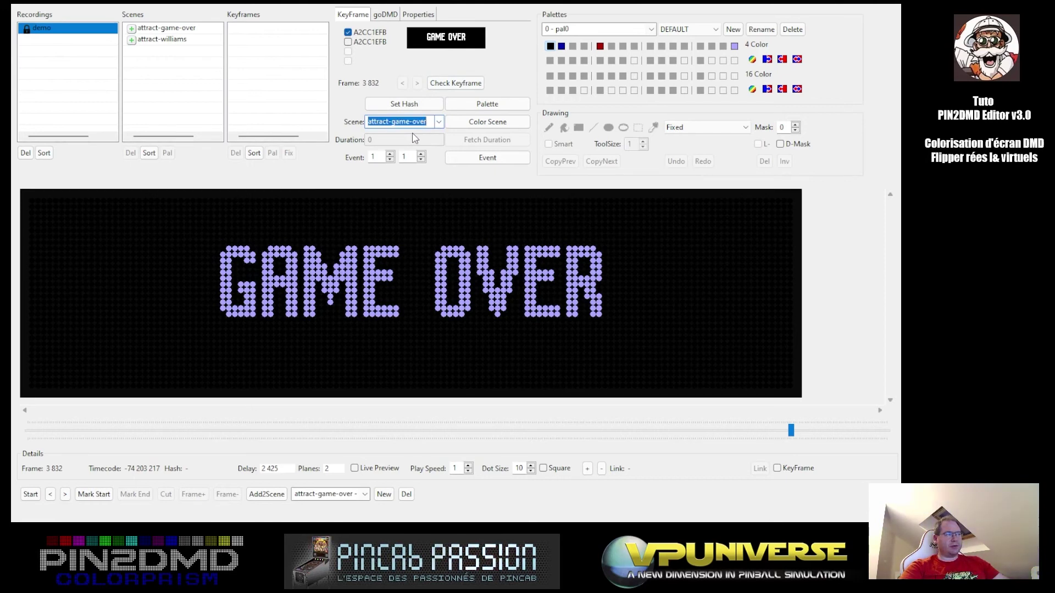
pyautogui.click(468, 122)
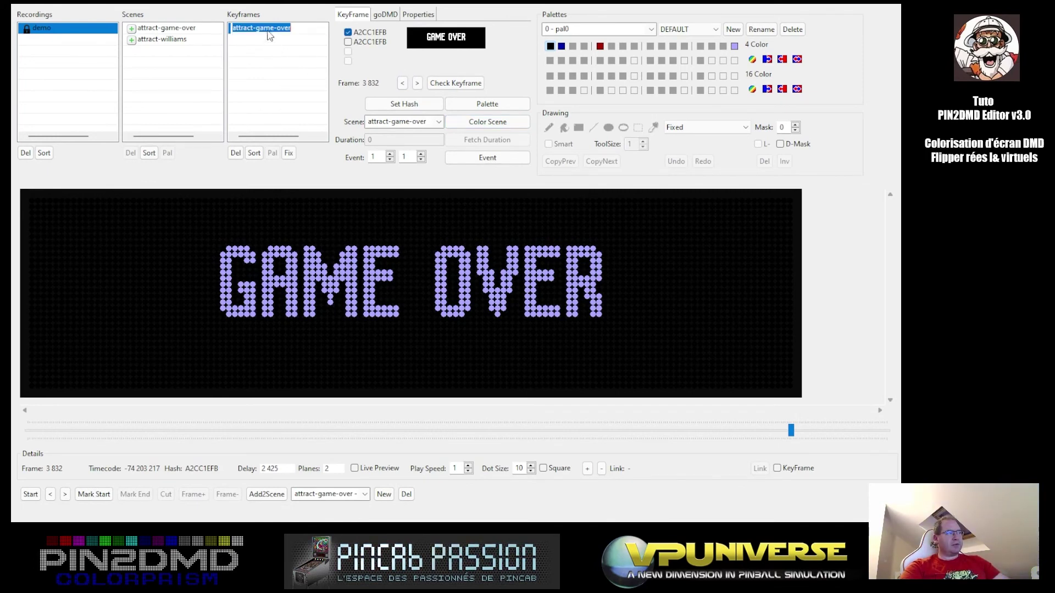
# Compare GAME OVER as displayed in the attract-game-over scene, its keyframe and the demo recording.
pyautogui.click(214, 28)
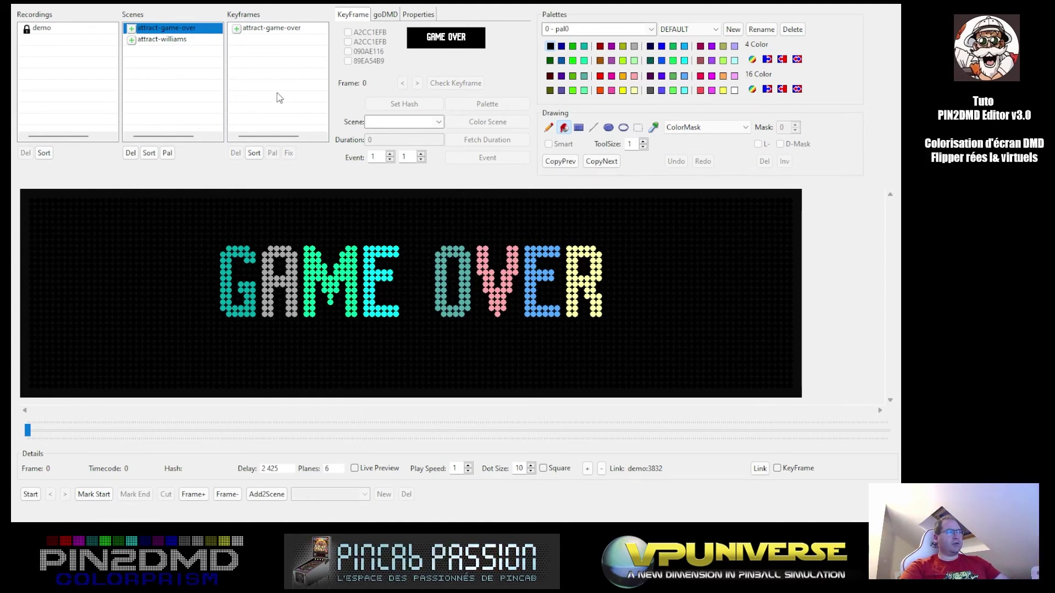
pyautogui.click(263, 28)
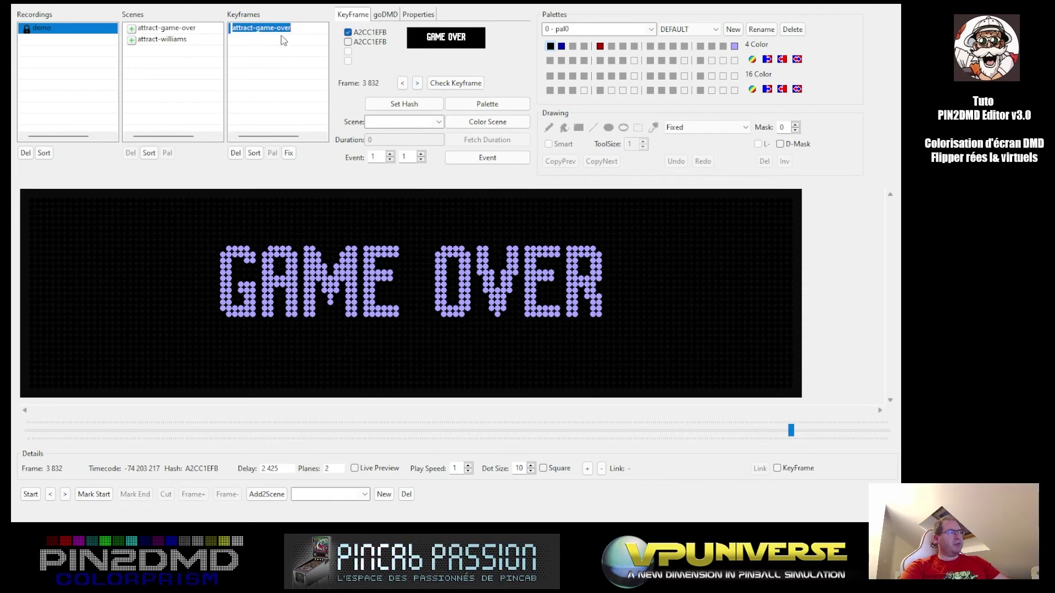
pyautogui.click(135, 29)
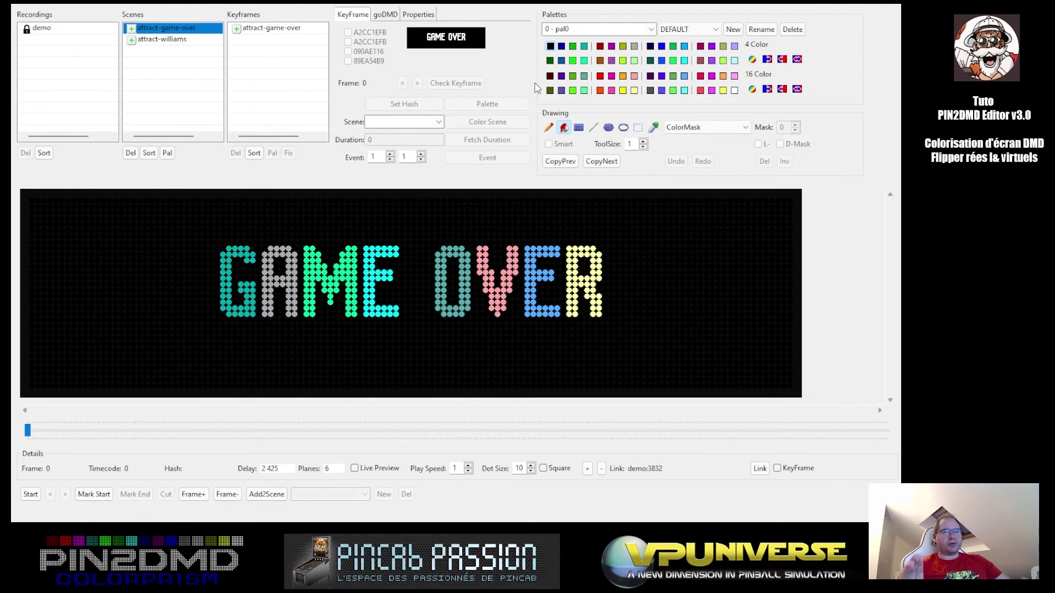
pyautogui.click(62, 27)
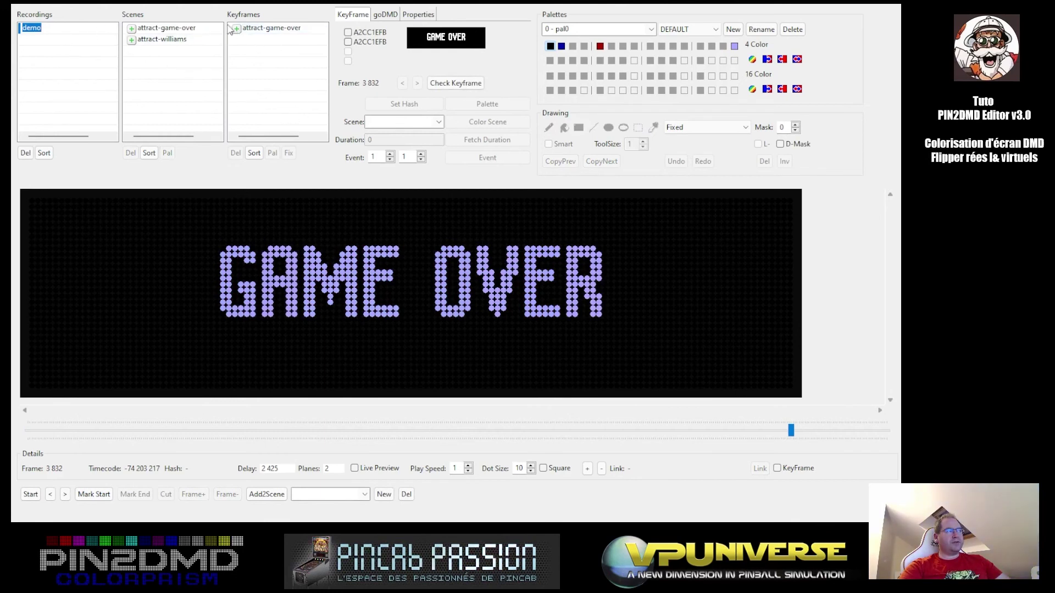
pyautogui.click(164, 28)
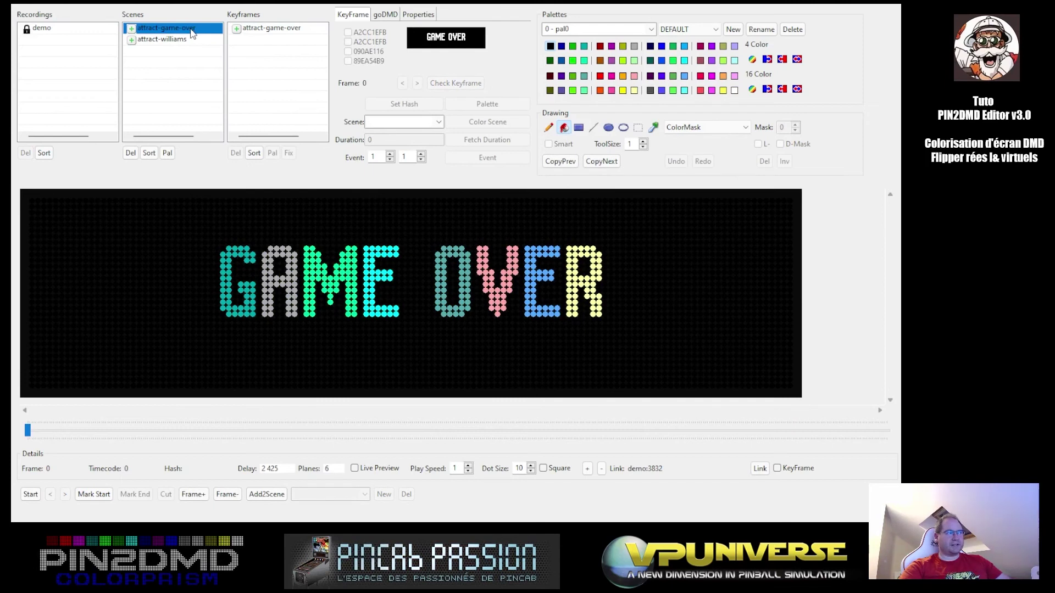
pyautogui.click(91, 28)
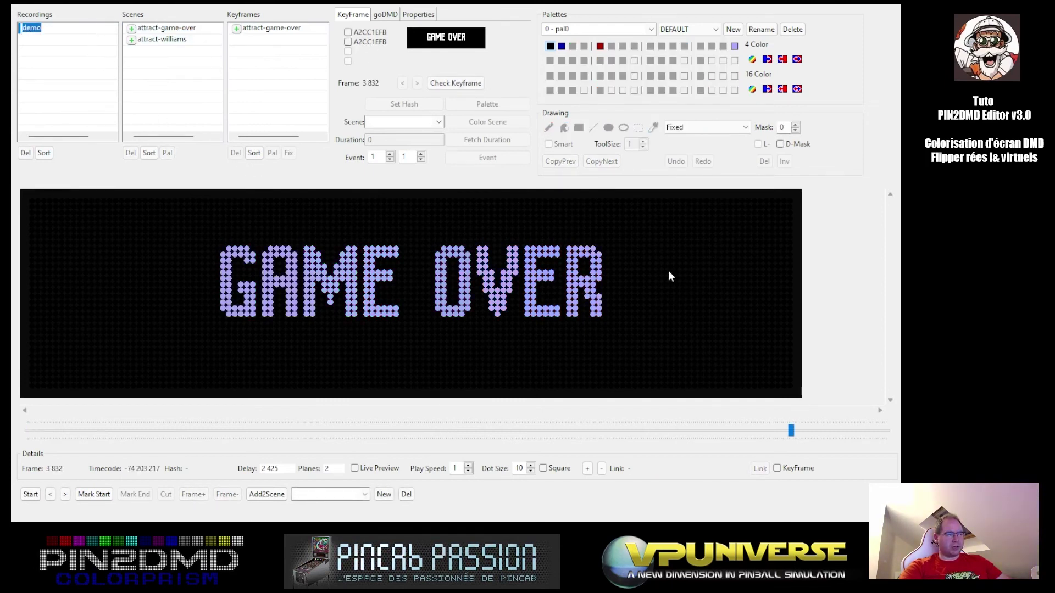
pyautogui.click(285, 29)
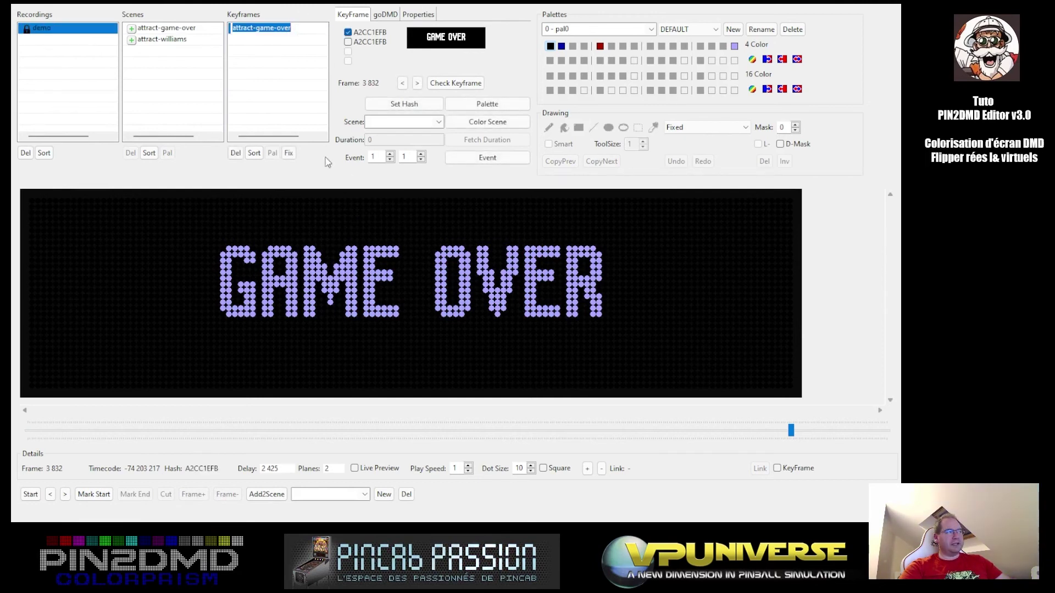
pyautogui.click(187, 29)
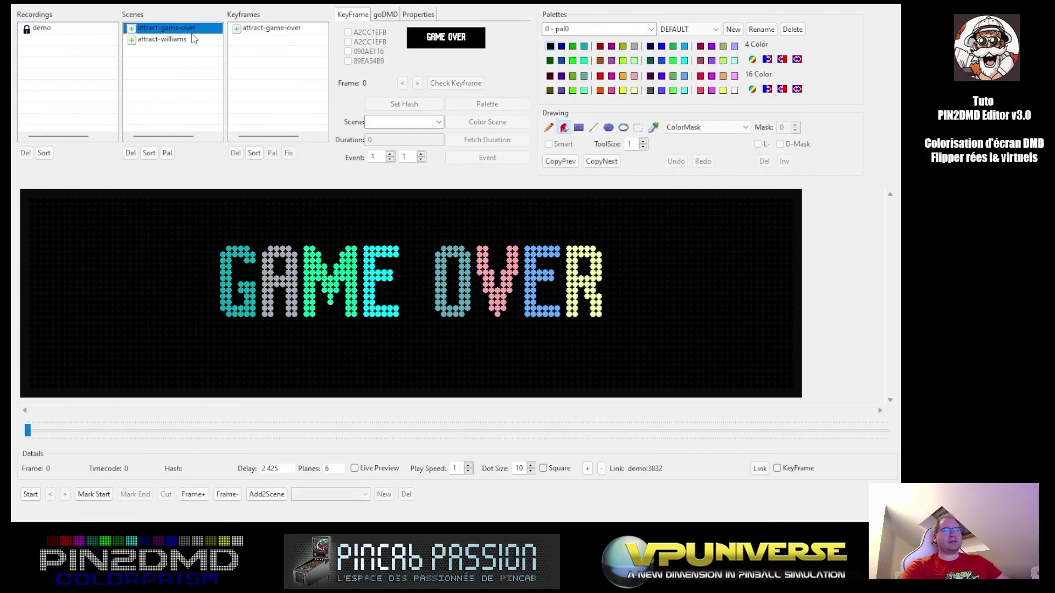
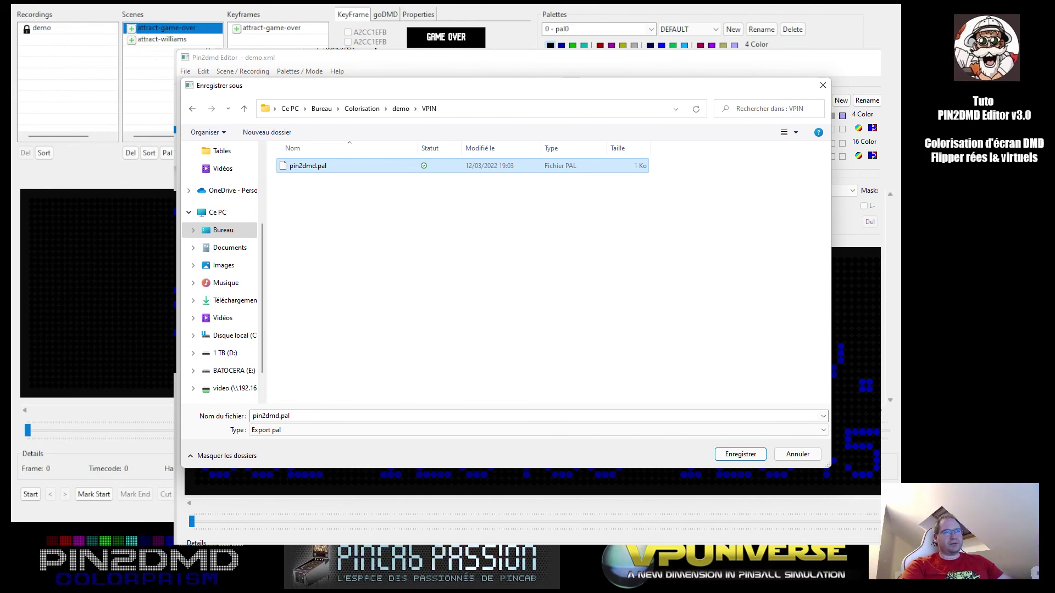
# Close the pal export dialog and open the demo project's VPIN folder to examine the exported pin2dmd.pal and pin2dmd.vni files.
pyautogui.press('Escape')
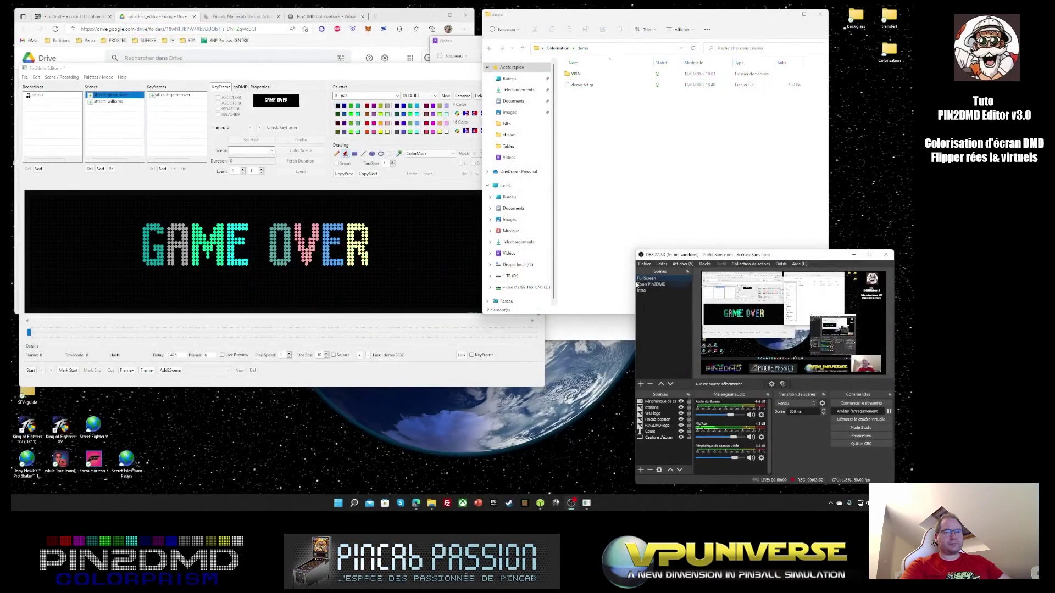
pyautogui.click(576, 20)
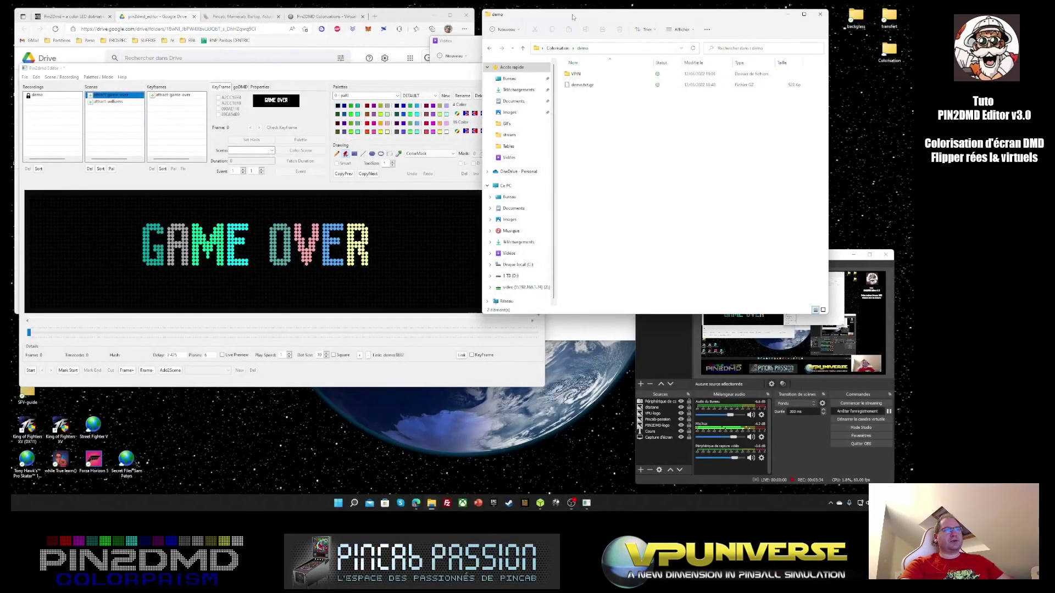
pyautogui.click(557, 48)
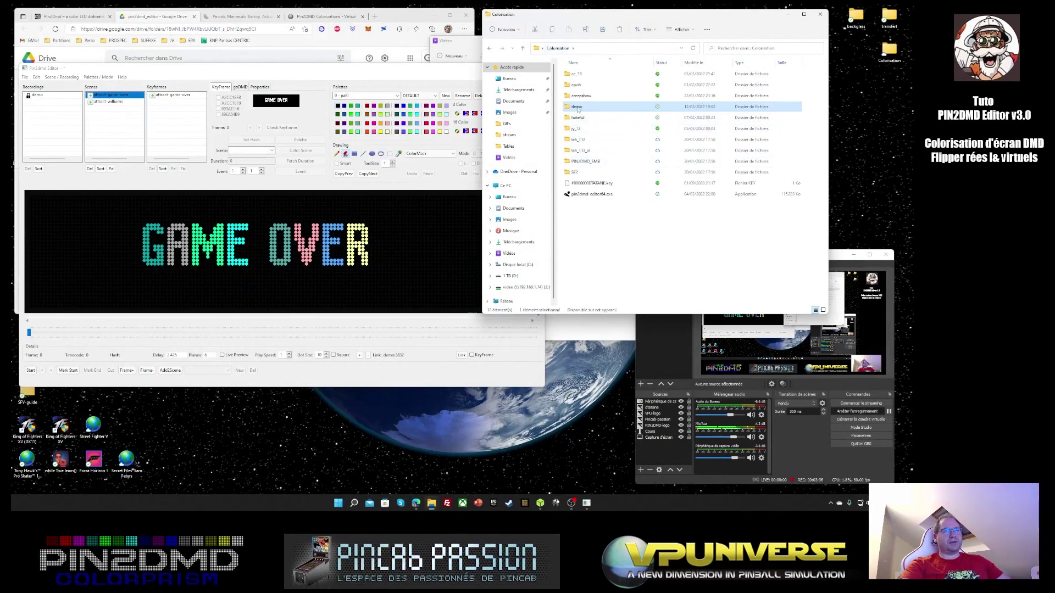
pyautogui.press('Return')
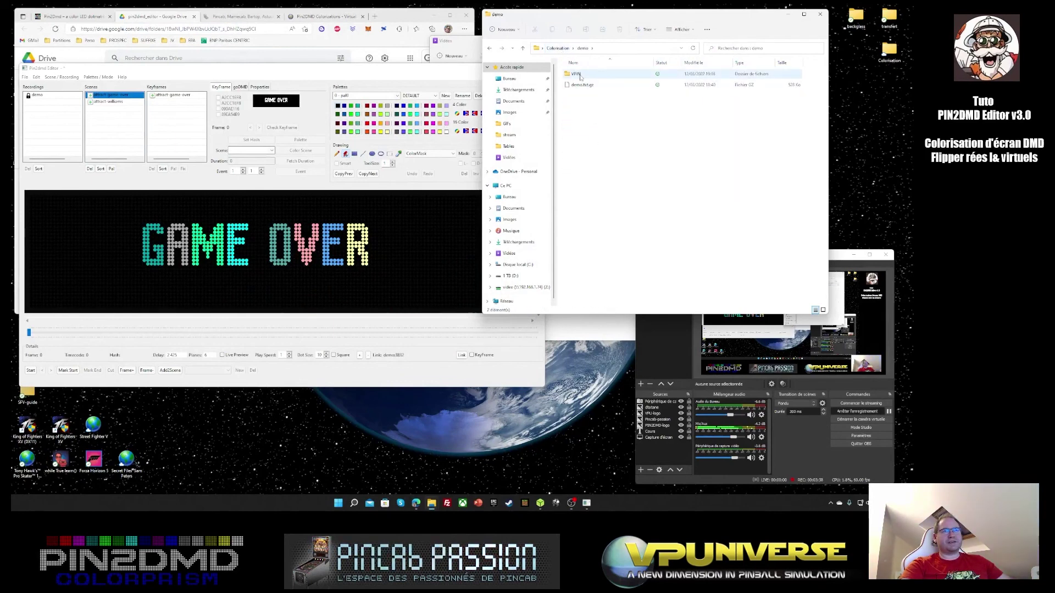
pyautogui.doubleClick(577, 74)
pyautogui.rightClick(613, 142)
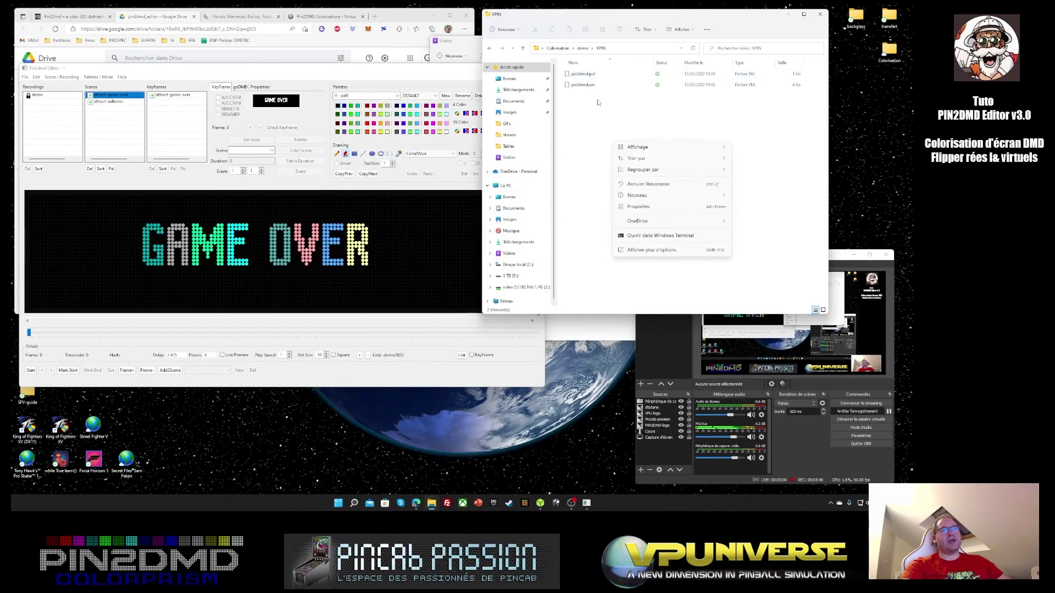
pyautogui.click(593, 80)
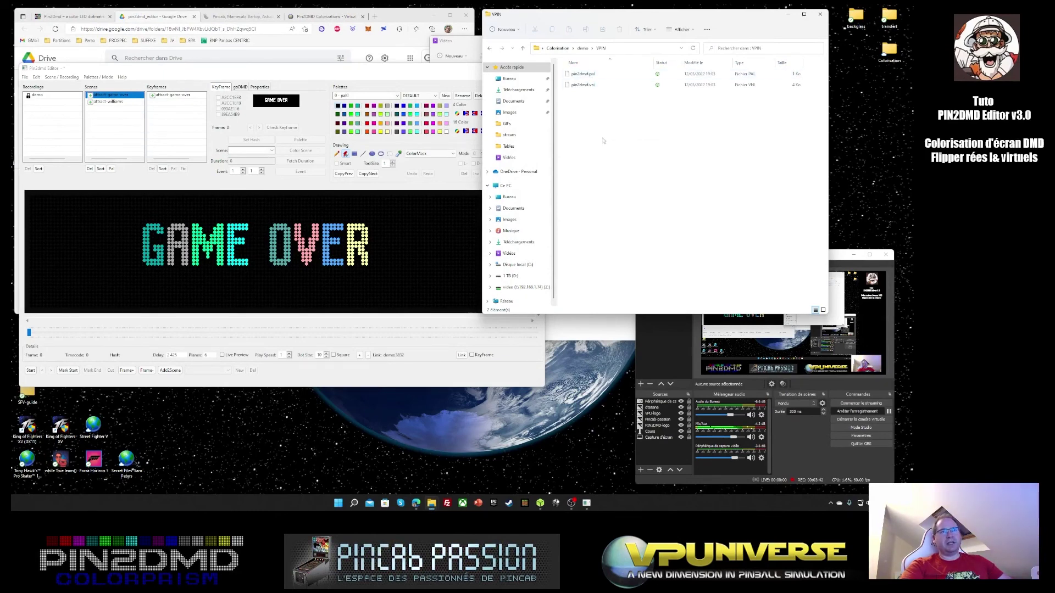
pyautogui.click(591, 75)
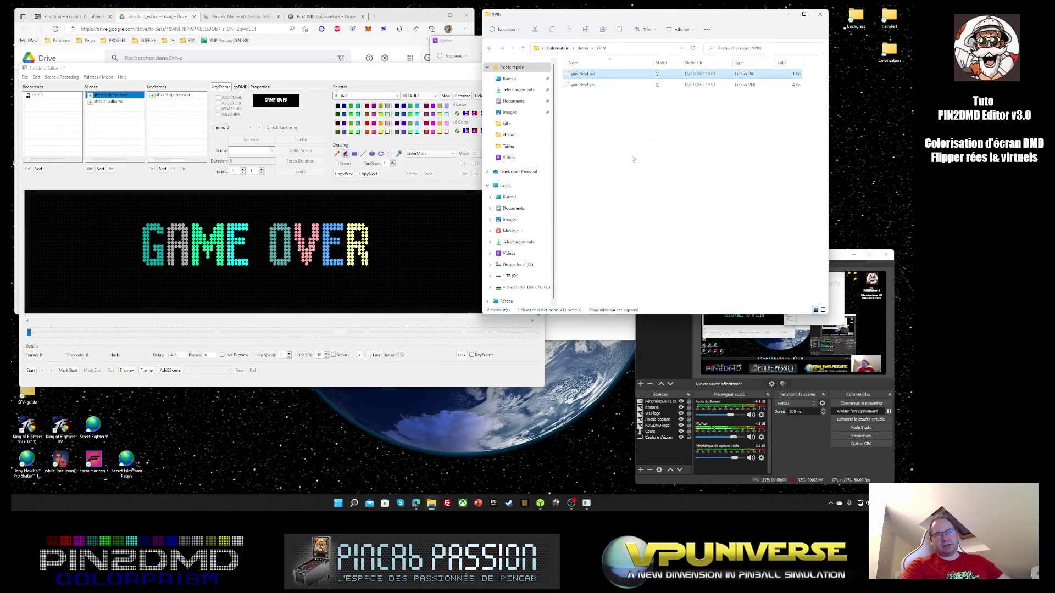
pyautogui.press('Down')
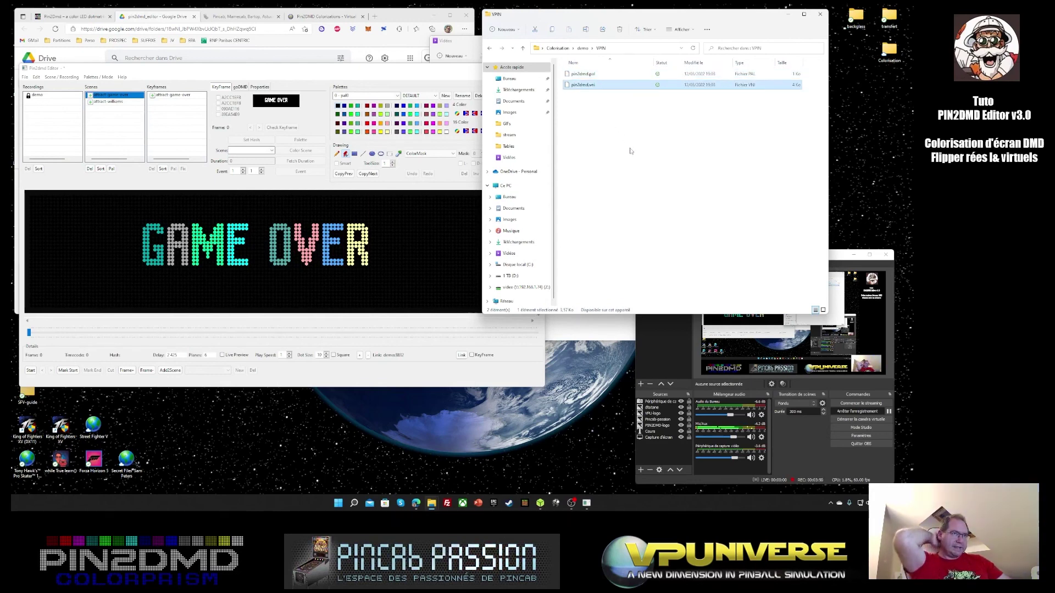
# Copy both exported files, pin2dmd.pal and pin2dmd.vni, from the VPIN folder.
pyautogui.click(619, 119)
pyautogui.moveTo(632, 121); pyautogui.dragTo(583, 70)
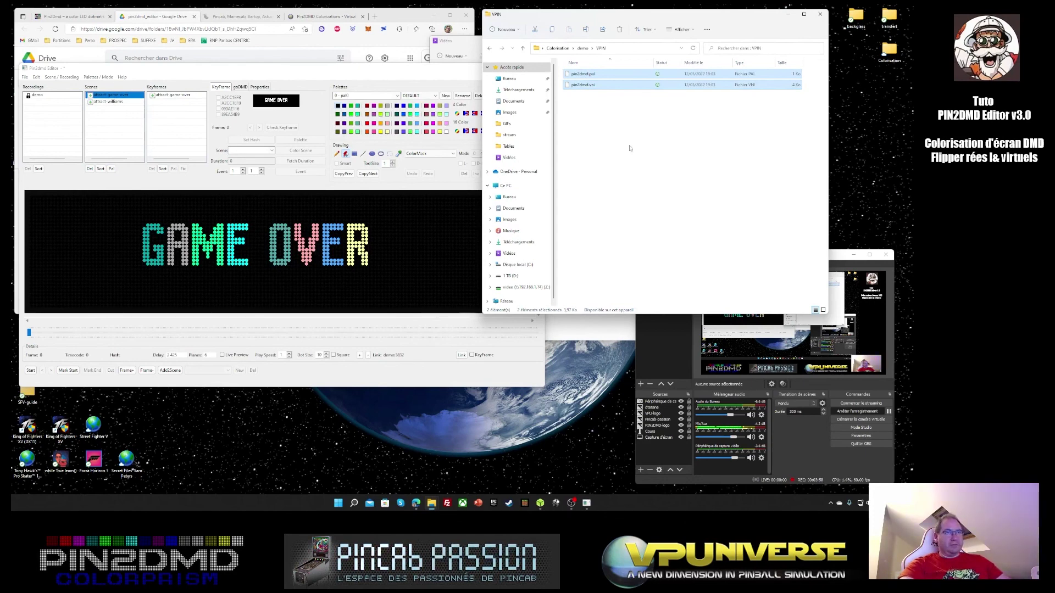
pyautogui.moveTo(637, 113); pyautogui.dragTo(585, 77)
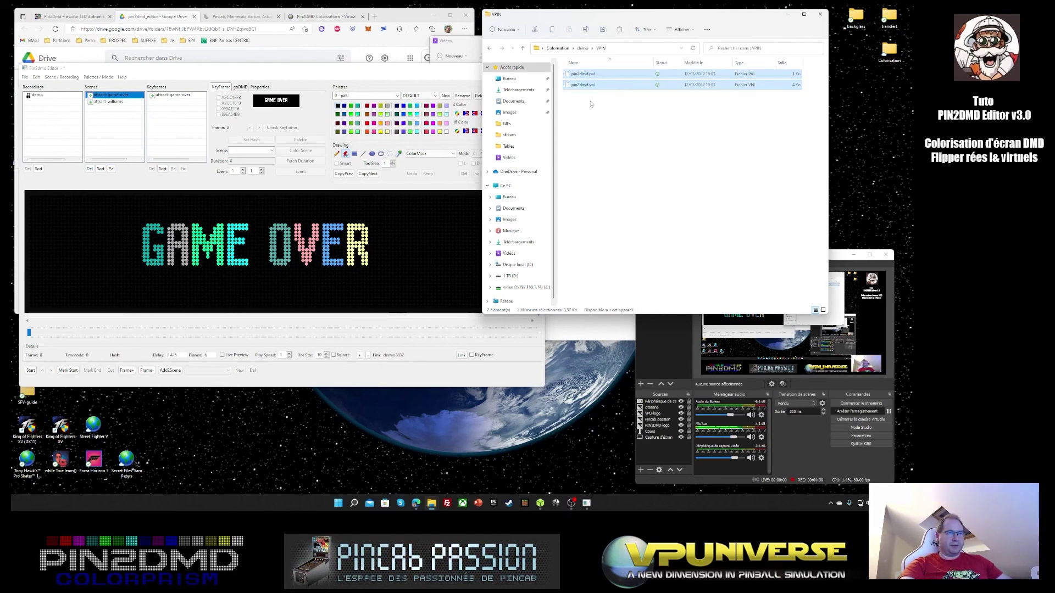
pyautogui.rightClick(588, 84)
pyautogui.press('Escape')
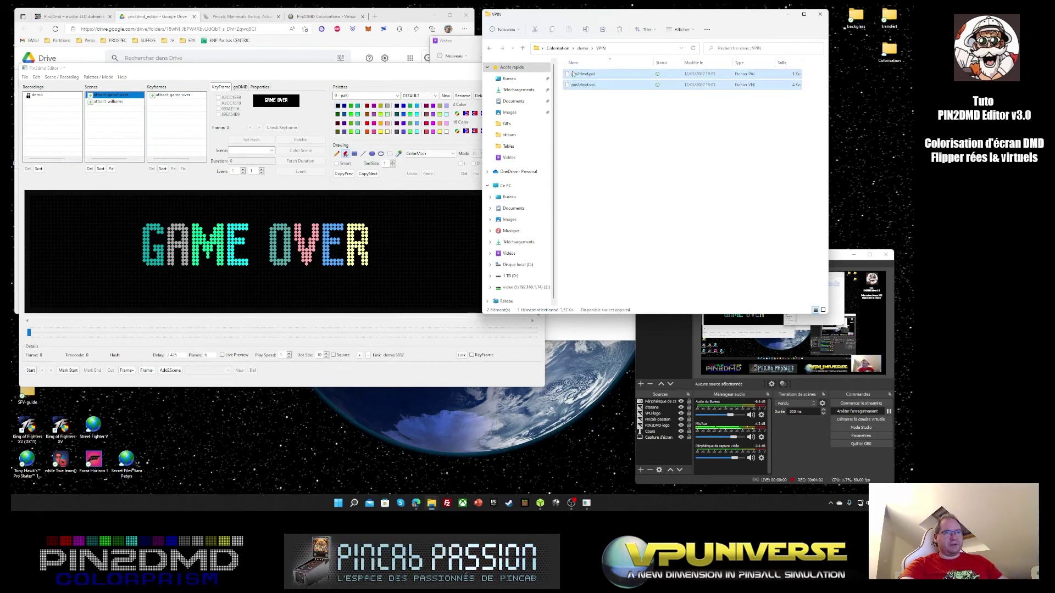
pyautogui.rightClick(572, 73)
pyautogui.click(595, 80)
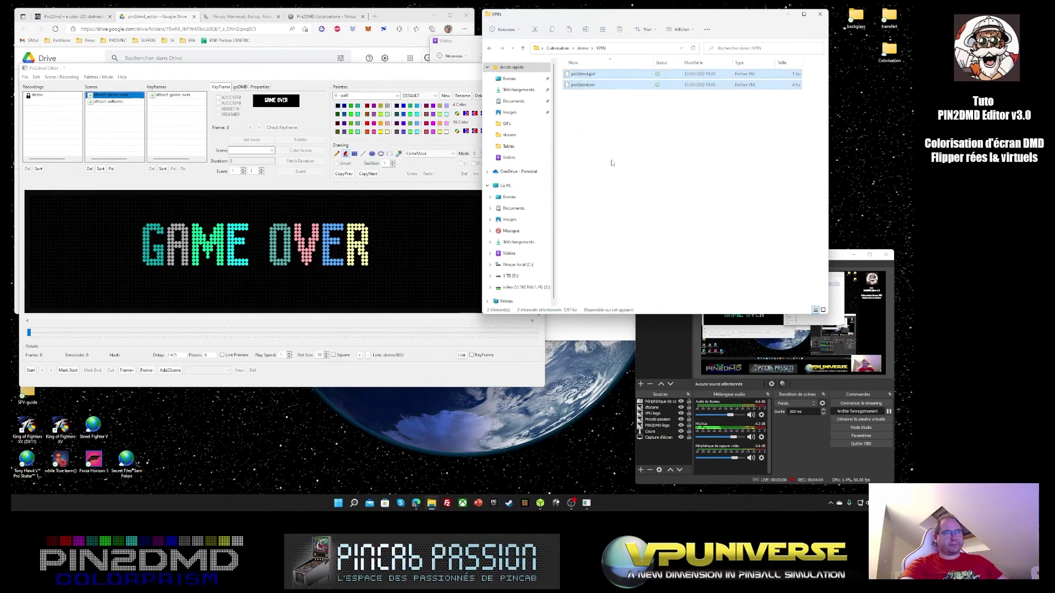
# Open the Junk Yard ROM folder jy_12 inside altcolor, under Visual Pinball's VPinMAME folder on the C: drive.
pyautogui.click(517, 264)
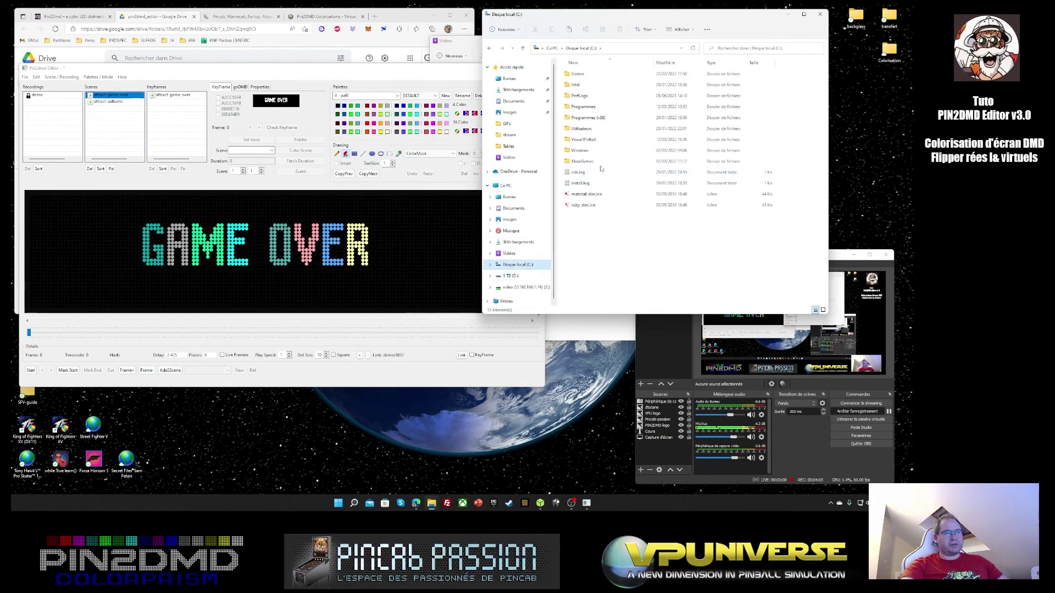
pyautogui.doubleClick(584, 139)
pyautogui.doubleClick(583, 128)
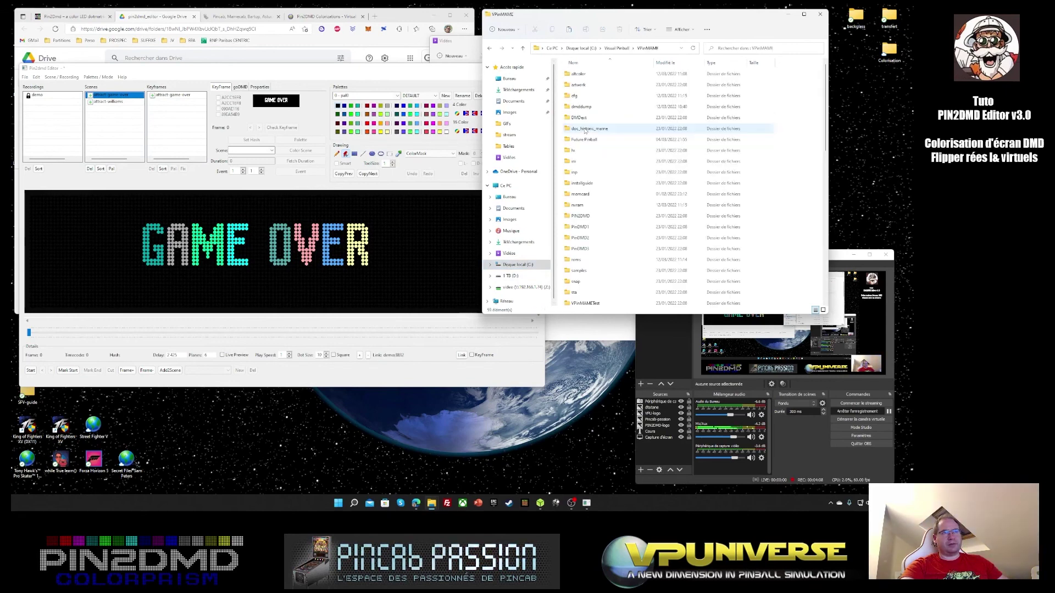
pyautogui.click(575, 77)
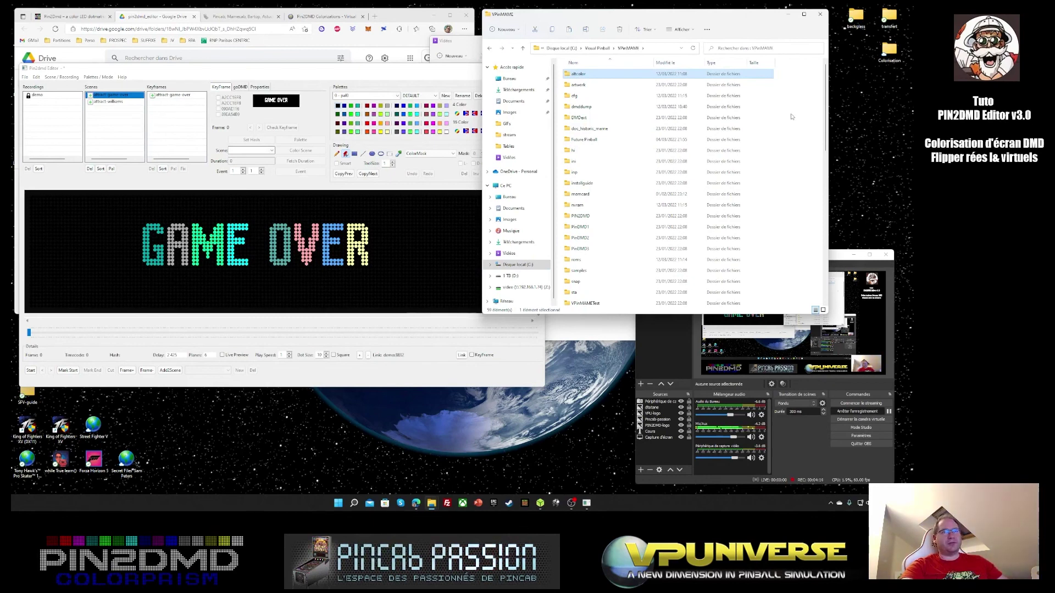
pyautogui.doubleClick(576, 77)
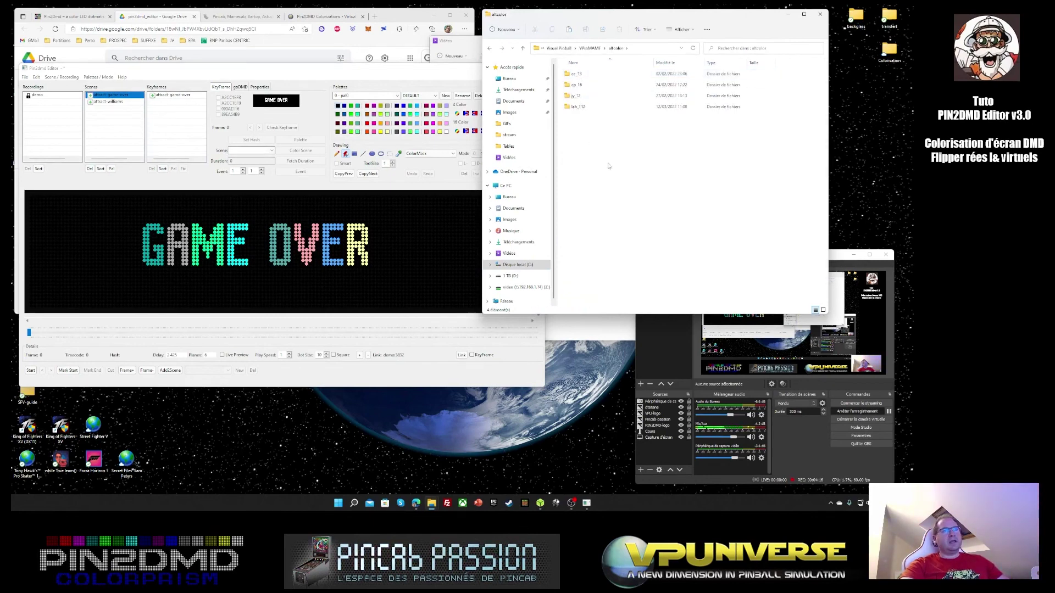
pyautogui.doubleClick(586, 100)
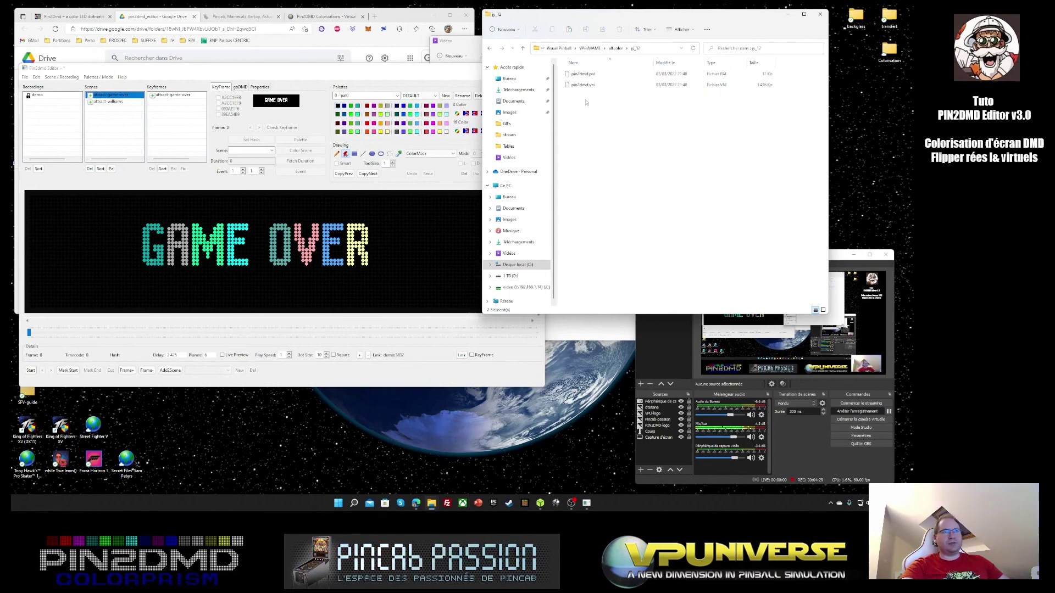
# Paste the copied pin2dmd files into the jy_12 folder, replacing the existing files of the same name.
pyautogui.rightClick(609, 135)
pyautogui.click(609, 135)
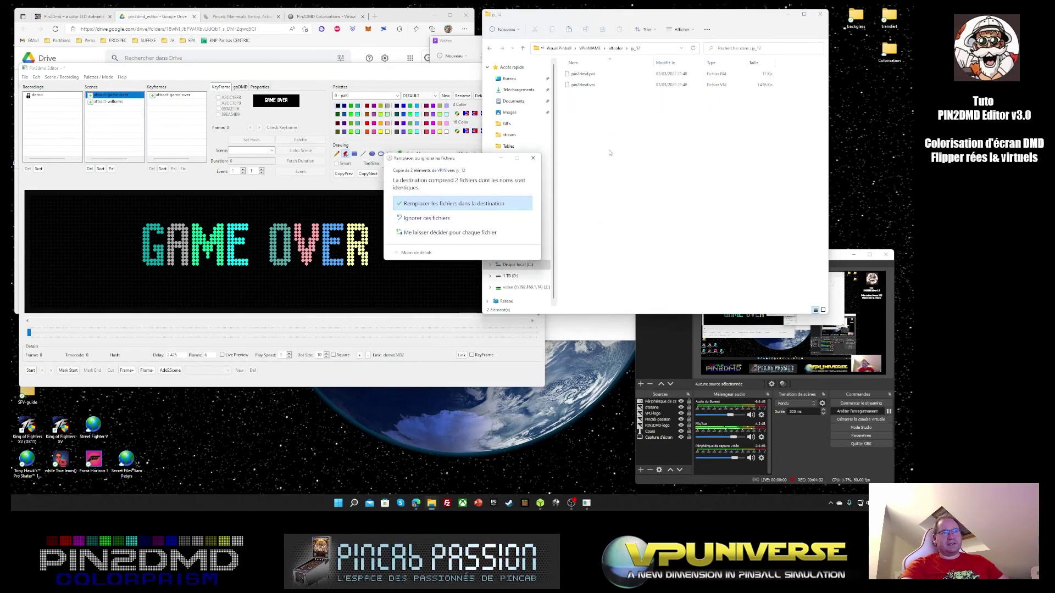
pyautogui.click(471, 205)
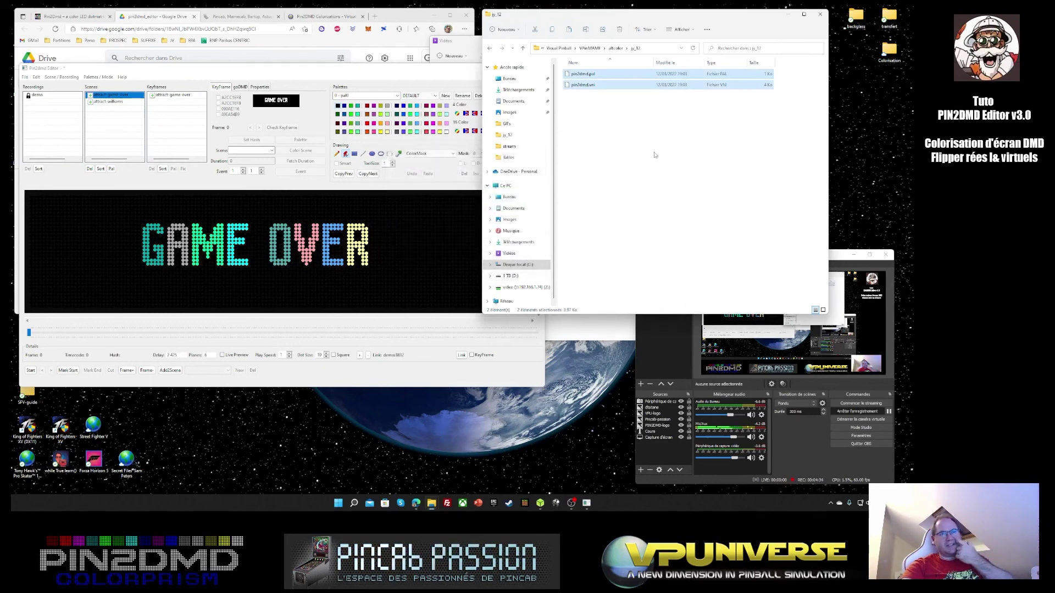
pyautogui.click(639, 169)
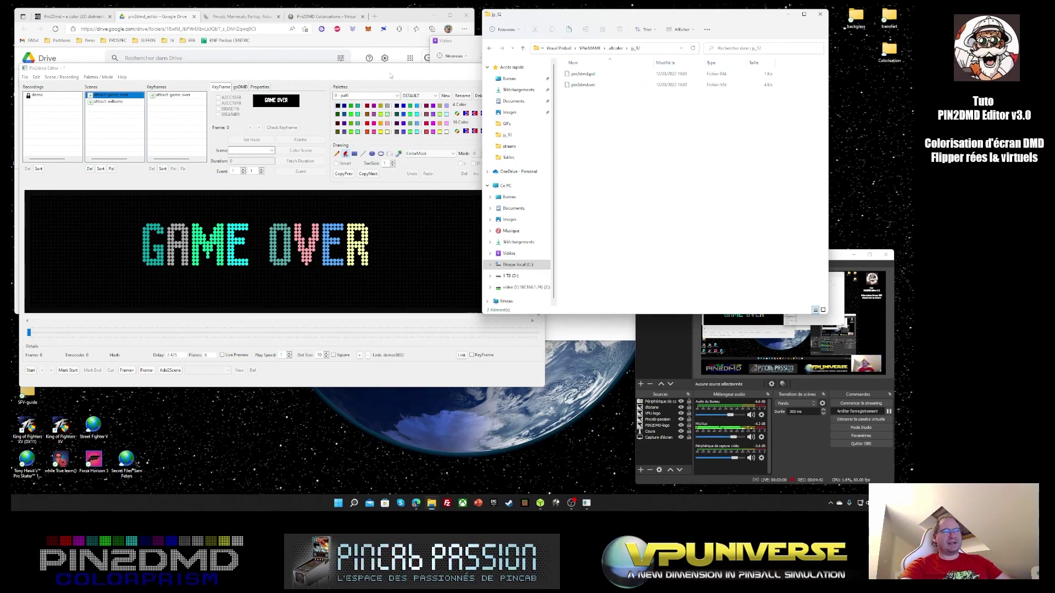
# Switch to Visual Pinball, run the Junk Yard (1996) table to check the colorization on its repositioned DMD, and quit the table.
pyautogui.click(390, 75)
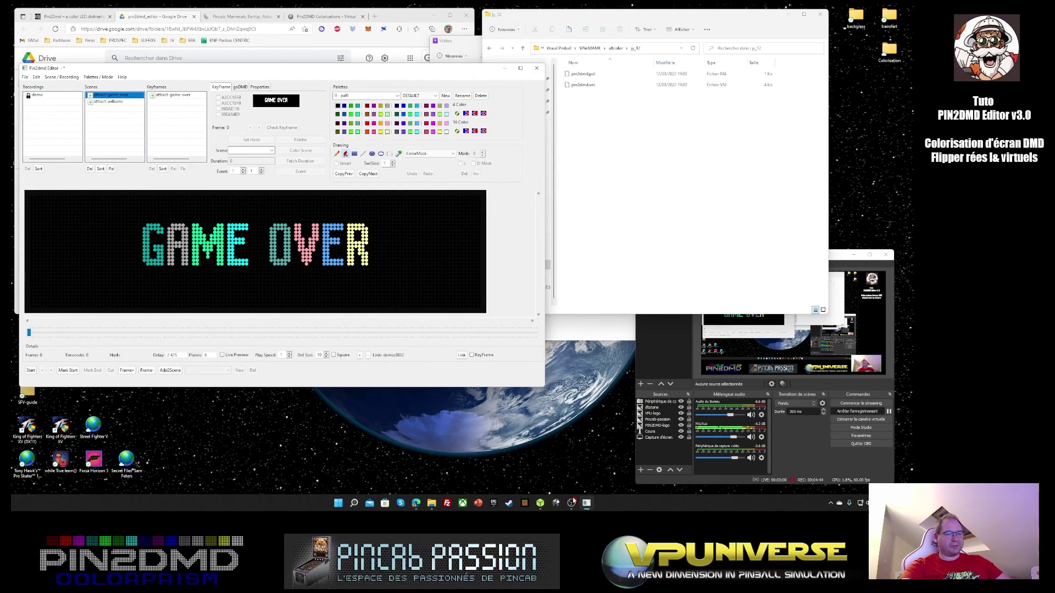
pyautogui.click(556, 503)
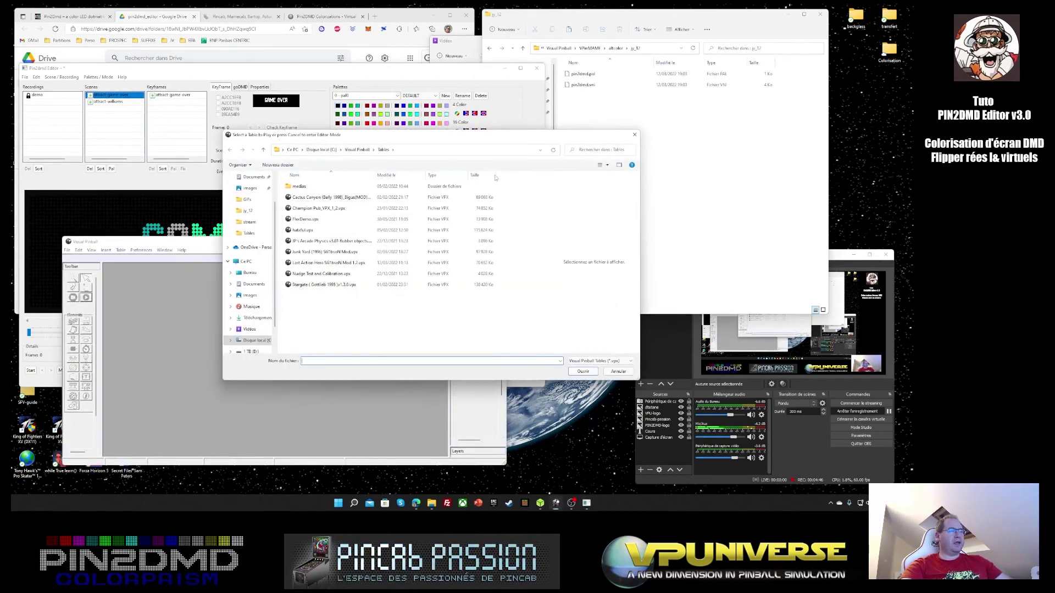
pyautogui.click(461, 251)
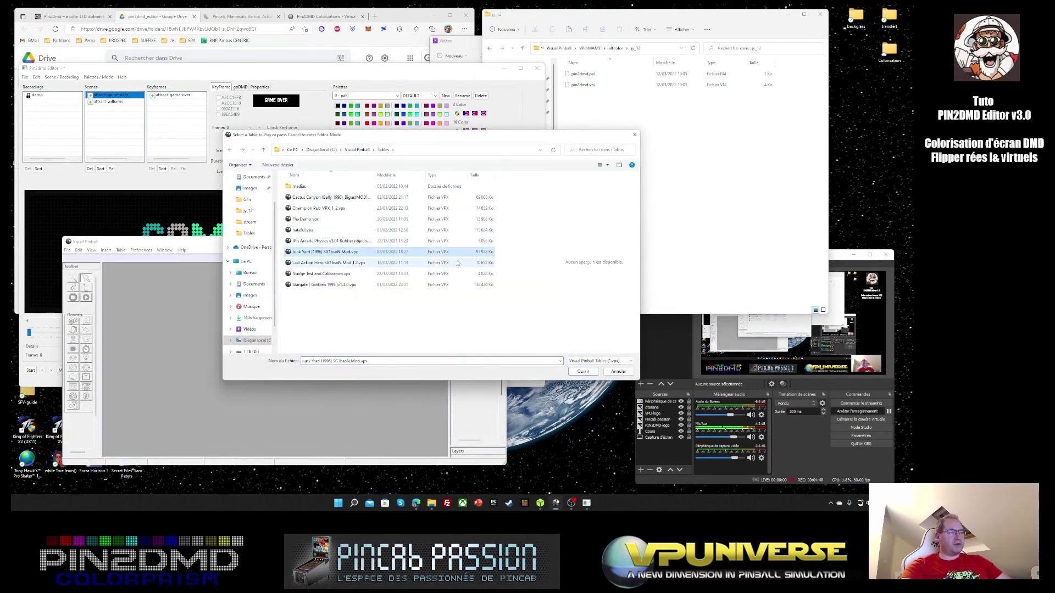
pyautogui.click(583, 372)
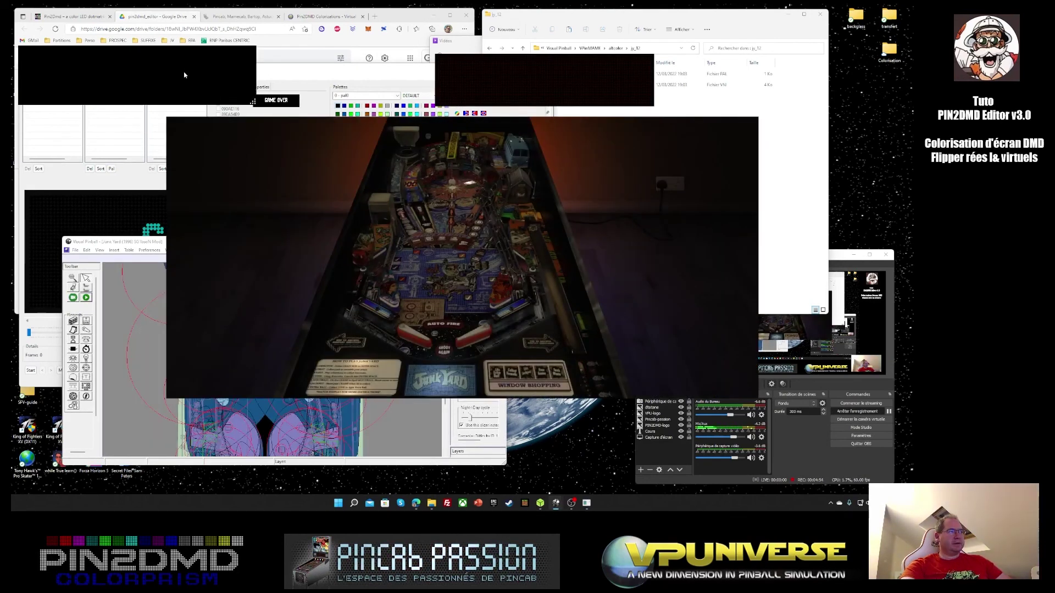
pyautogui.moveTo(183, 71); pyautogui.dragTo(344, 78)
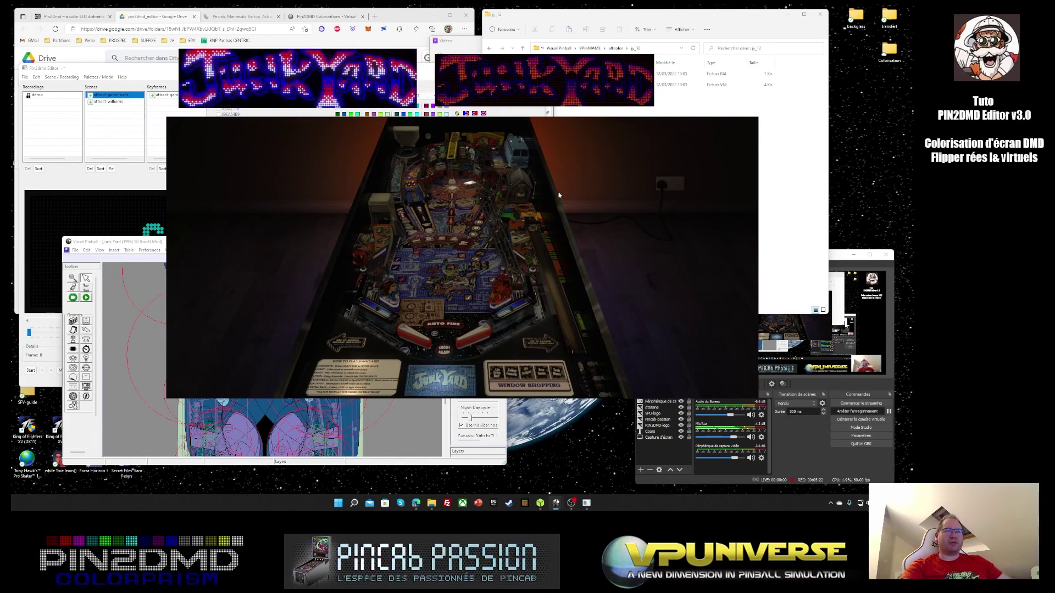
pyautogui.press('Escape')
pyautogui.press('q')
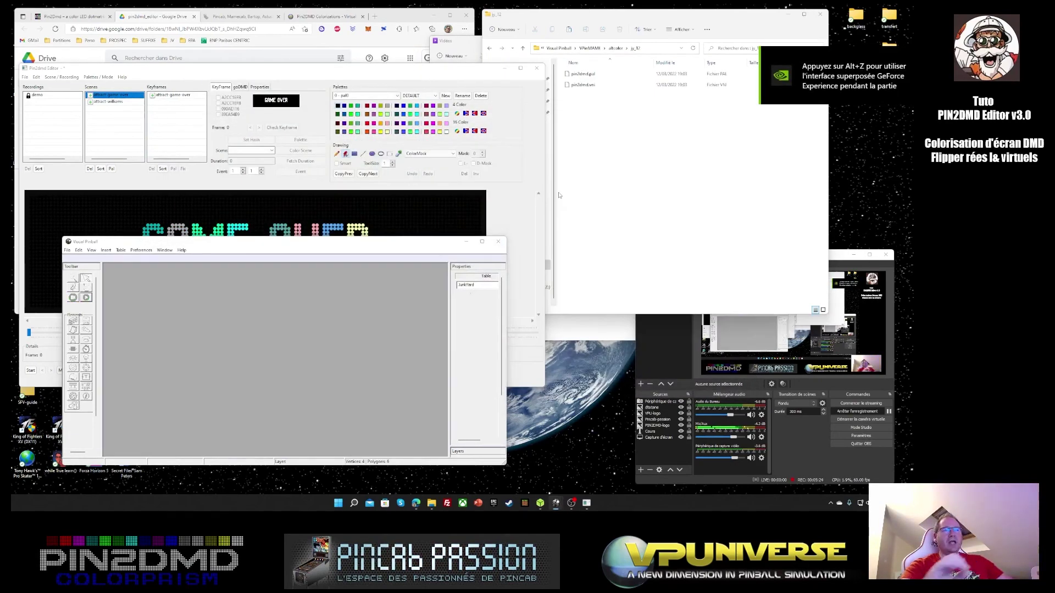